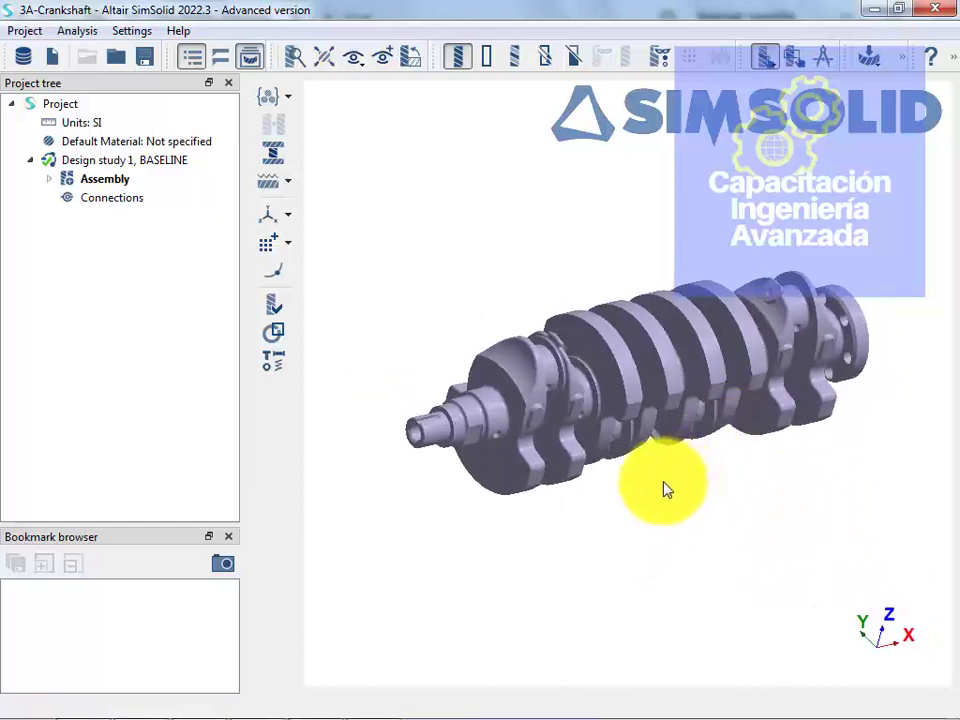
Examine the crankshaft's overall shape and the flange with bolt holes at its end
right_drag(655, 490, 589, 418)
scroll(583, 418, up, 5)
scroll(583, 418, up, 2)
scroll(583, 418, down, 4)
scroll(480, 386, up, 4)
scroll(707, 501, down, 3)
right_drag(707, 501, 819, 300)
click(662, 418)
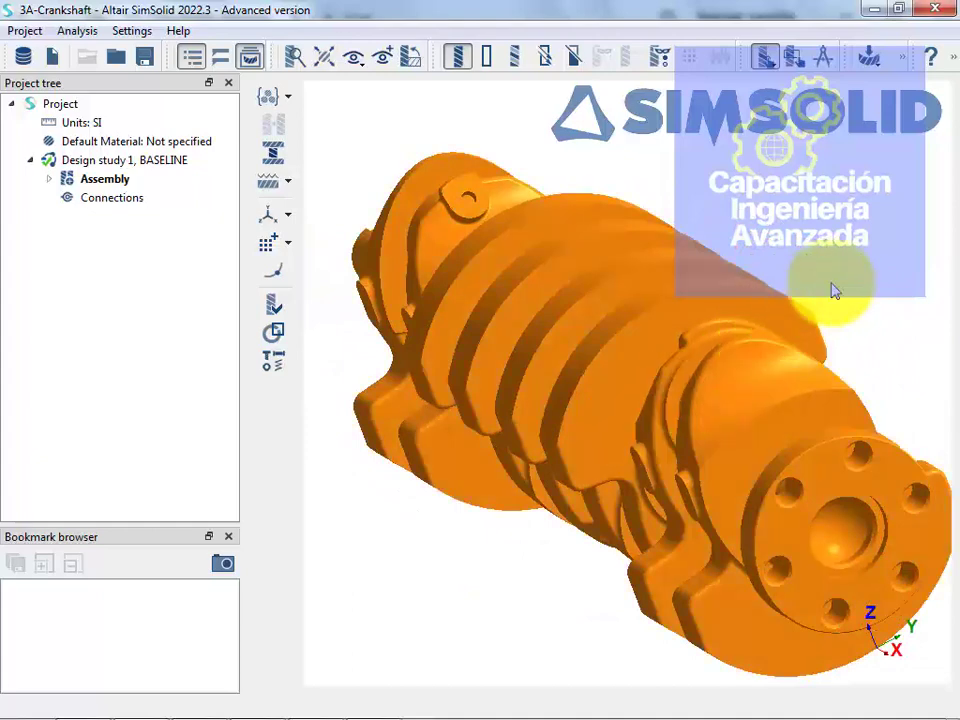
click(806, 314)
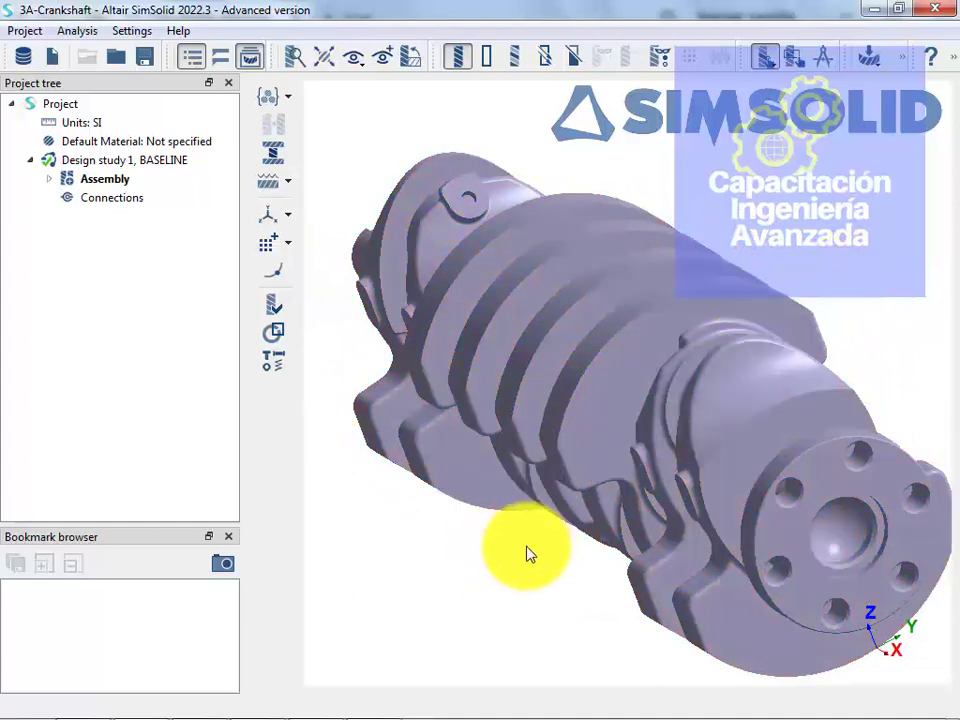
Inspect the crankshaft's counterweights and its full side profile
scroll(531, 553, up, 3)
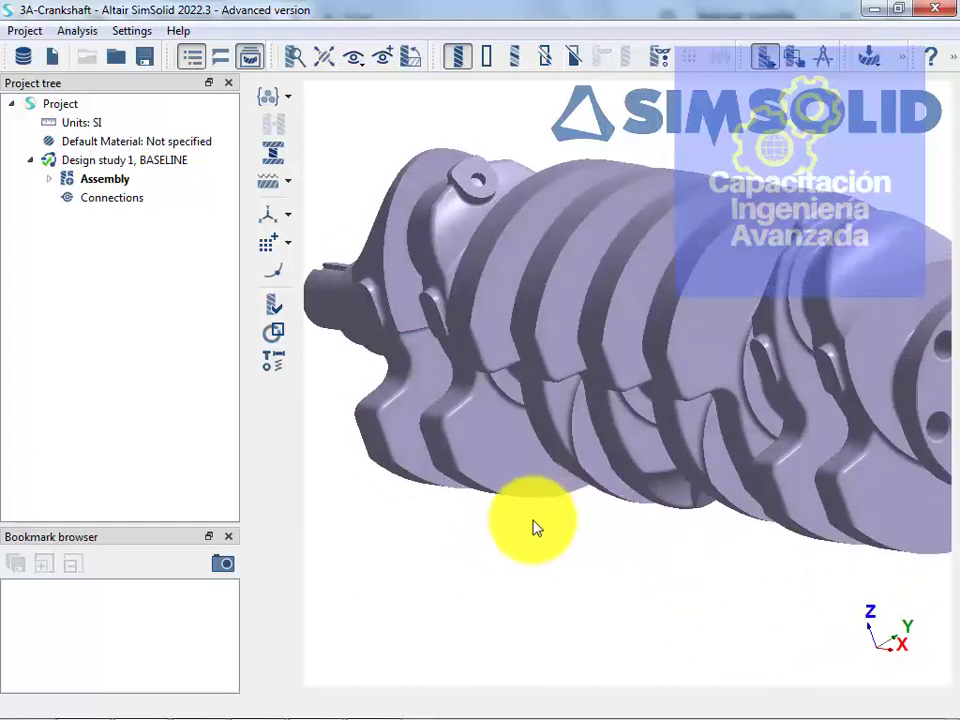
right_drag(516, 540, 616, 435)
right_drag(695, 296, 604, 340)
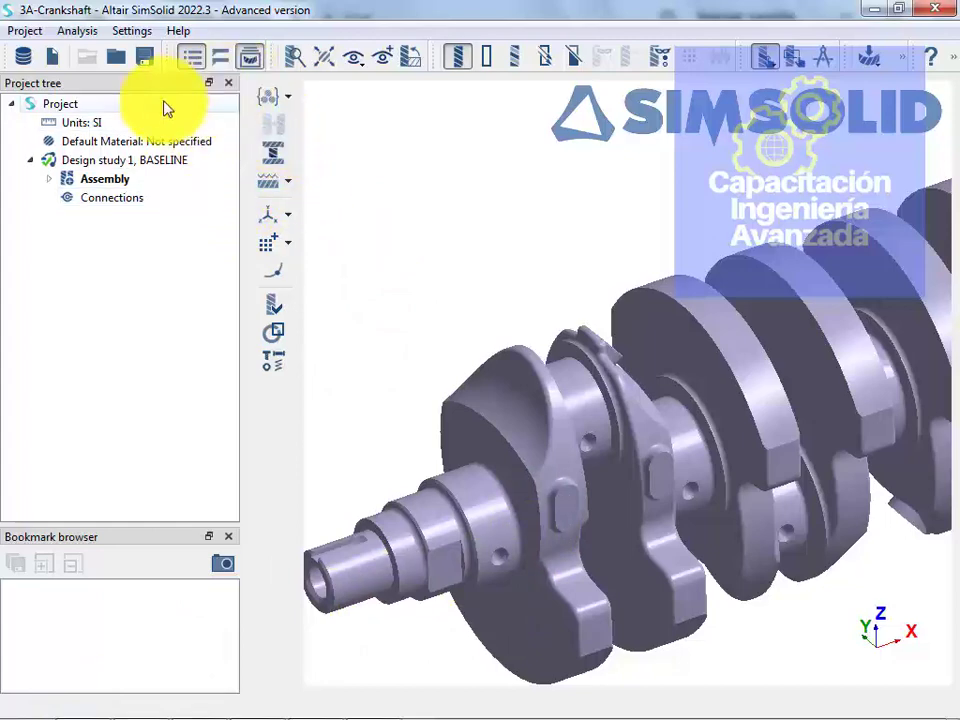
scroll(561, 369, down, 3)
right_drag(784, 497, 709, 514)
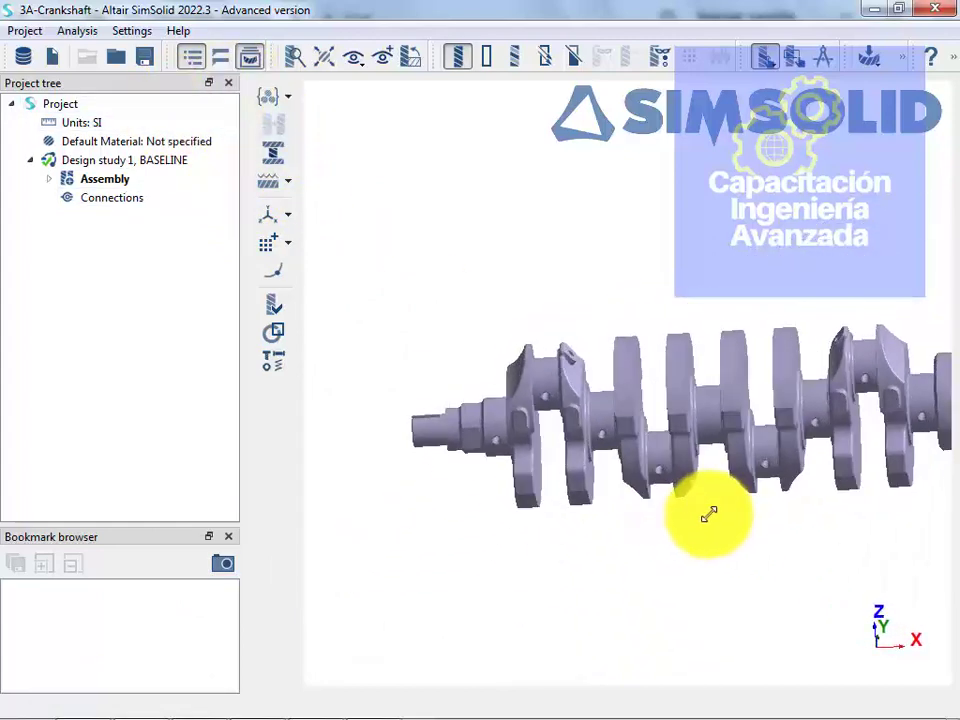
middle_drag(718, 519, 502, 459)
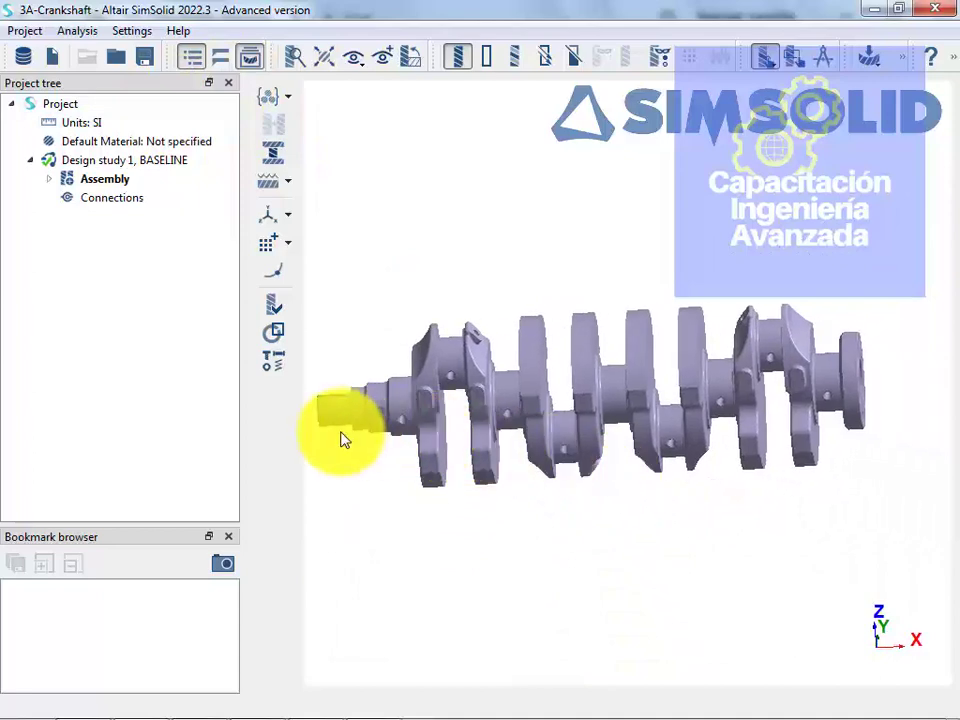
Examine the stepped shaft nose, its machined flat and the first main journal from several angles
scroll(345, 435, up, 2)
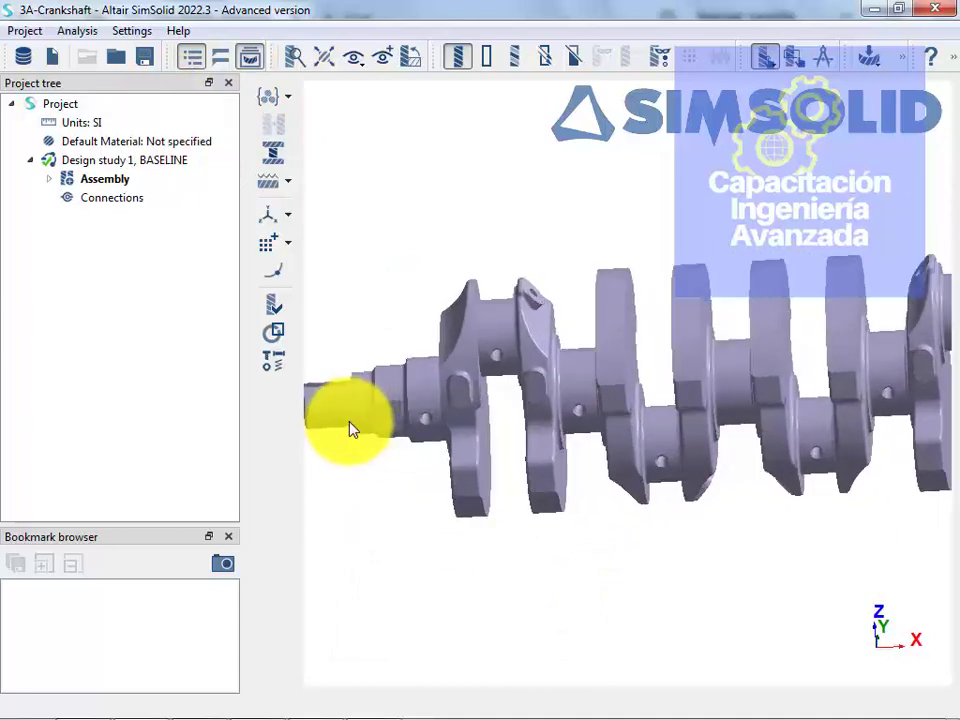
scroll(358, 428, up, 4)
right_drag(537, 440, 566, 396)
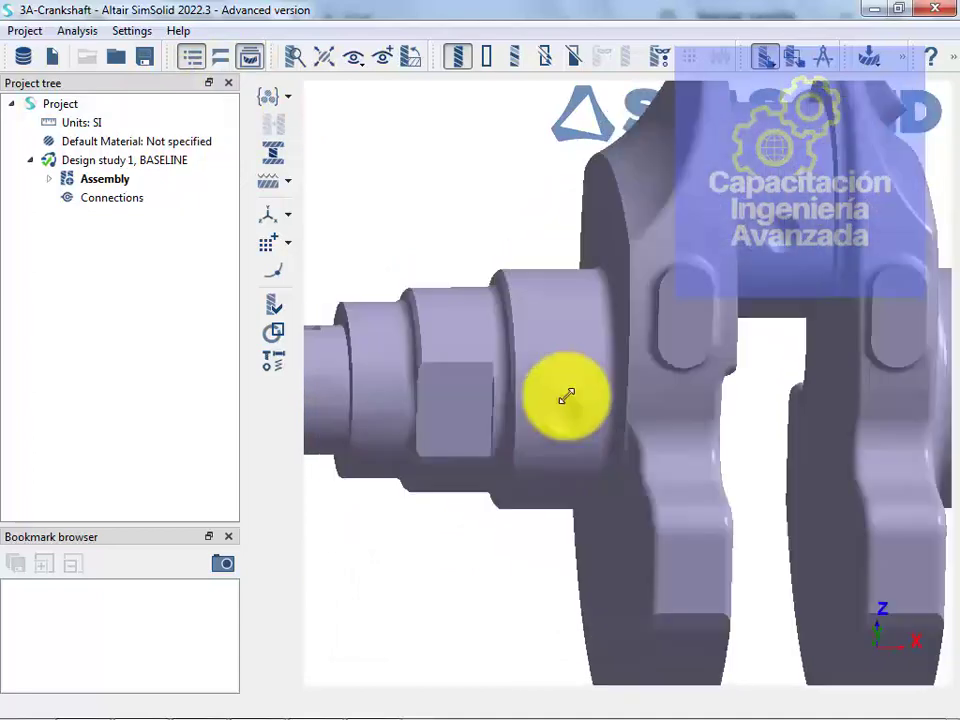
right_drag(830, 541, 495, 555)
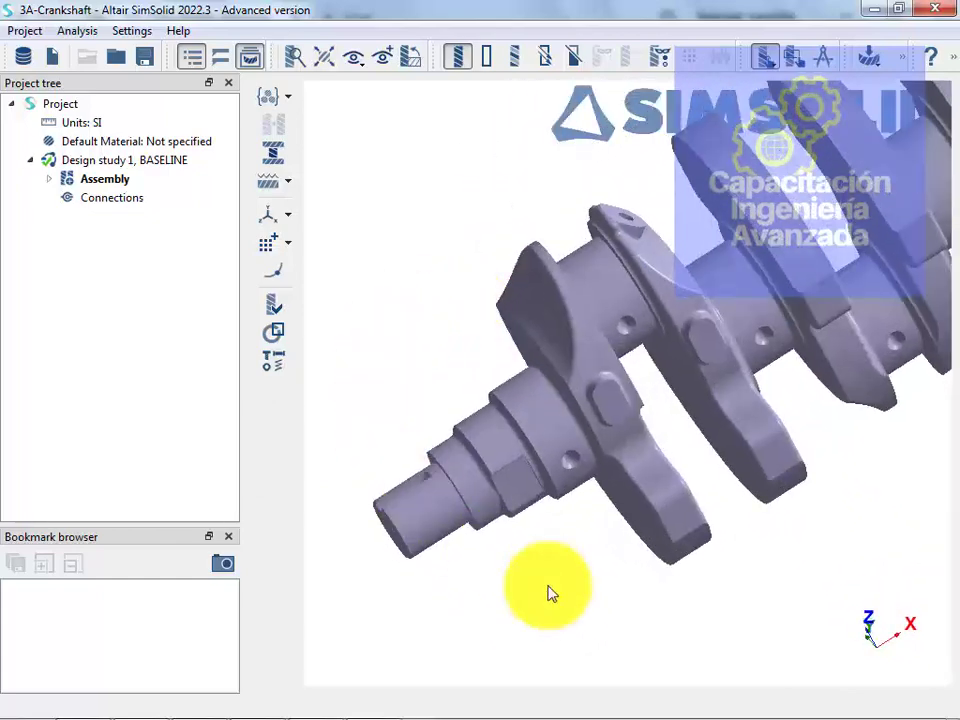
mouse_move(583, 538)
right_down()
mouse_move(585, 386)
mouse_move(636, 441)
mouse_move(681, 441)
mouse_move(638, 568)
mouse_move(590, 550)
right_up()
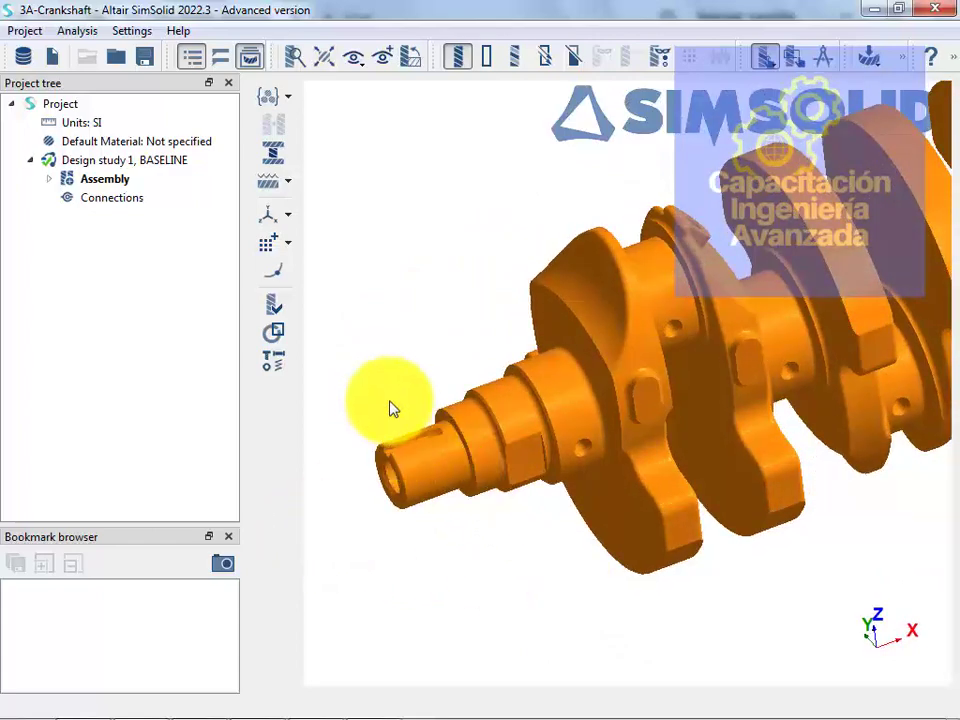
scroll(454, 506, up, 3)
right_drag(454, 506, 503, 488)
scroll(503, 488, down, 3)
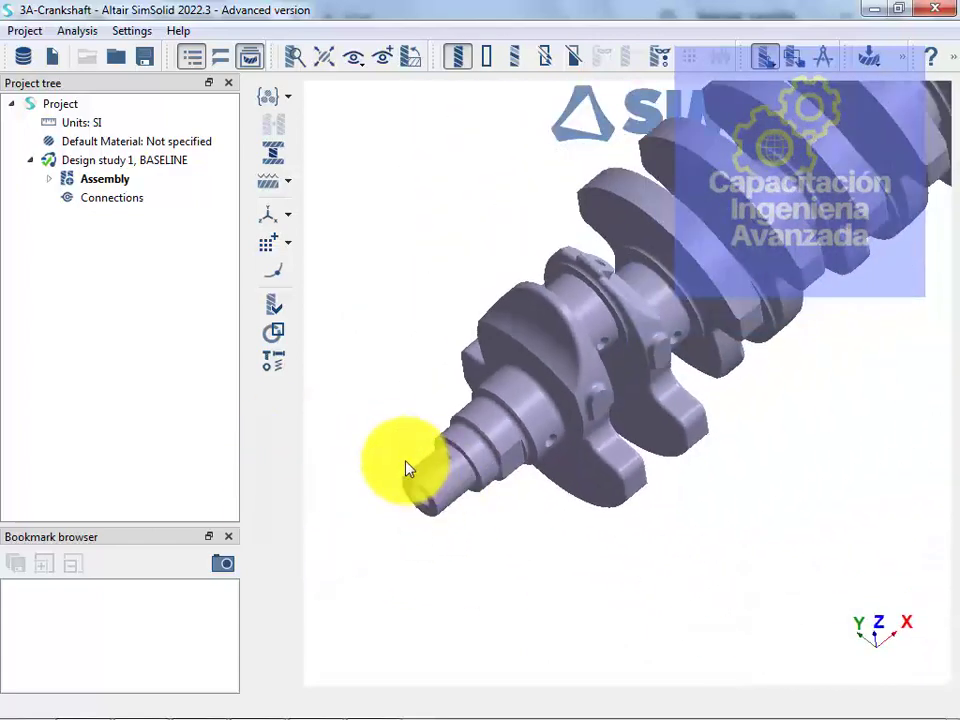
right_drag(398, 477, 450, 422)
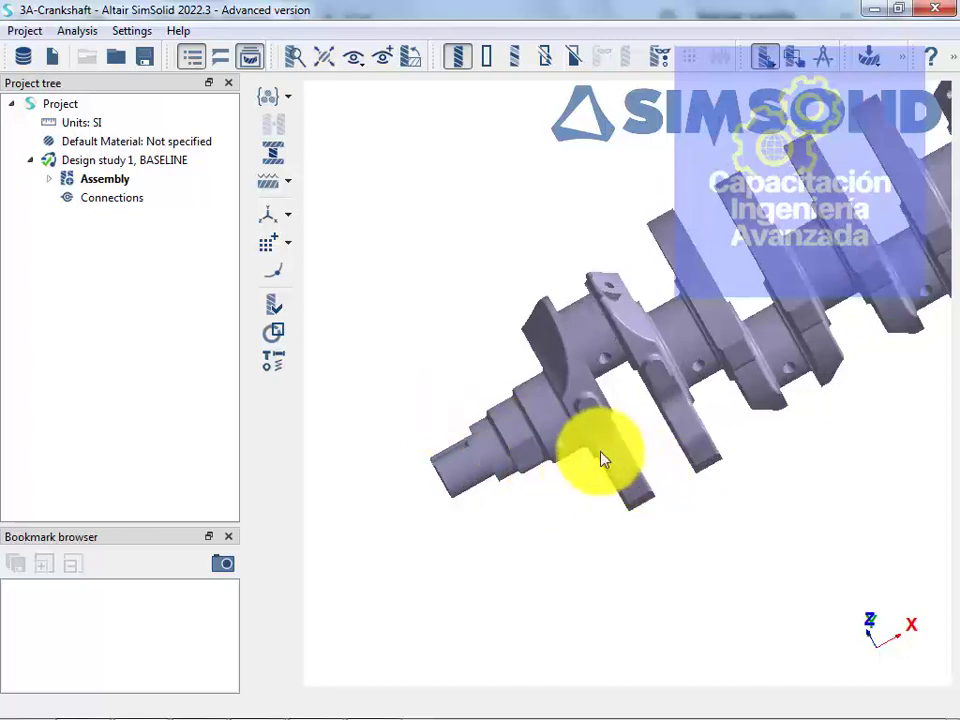
right_drag(545, 450, 600, 455)
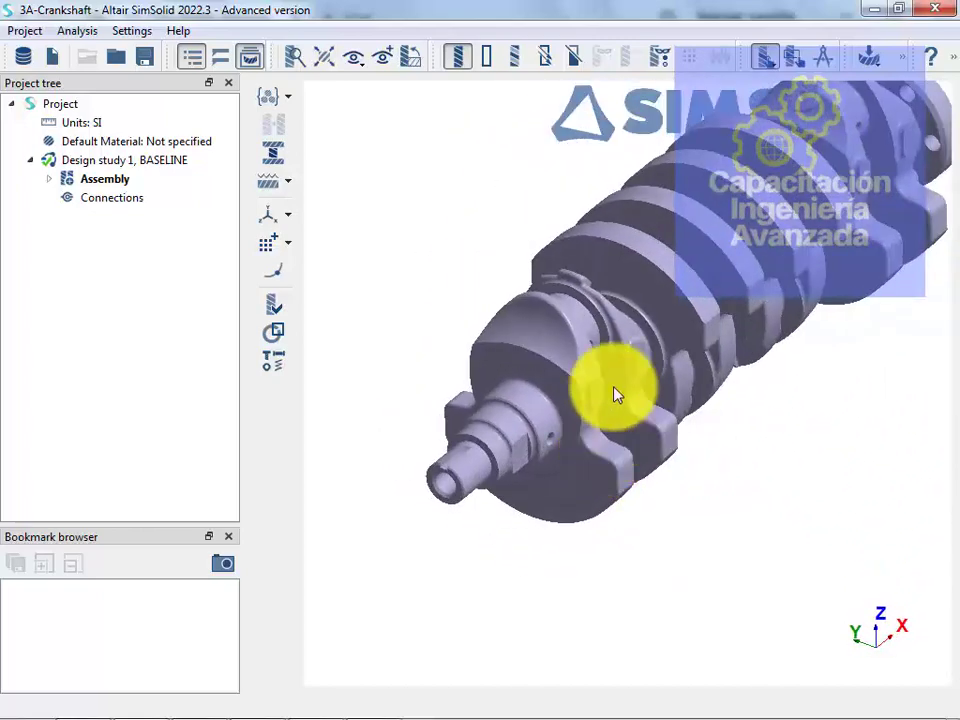
Examine the first crank webs up close and the journals along the crankshaft's whole length
scroll(586, 405, up, 6)
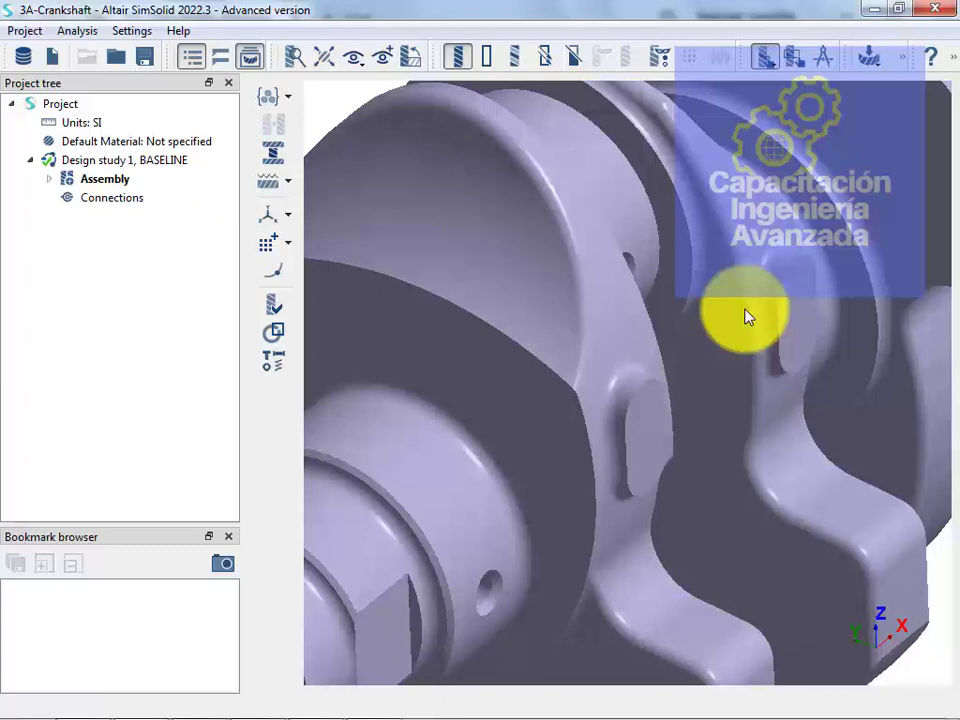
scroll(745, 316, down, 6)
drag(681, 362, 650, 465)
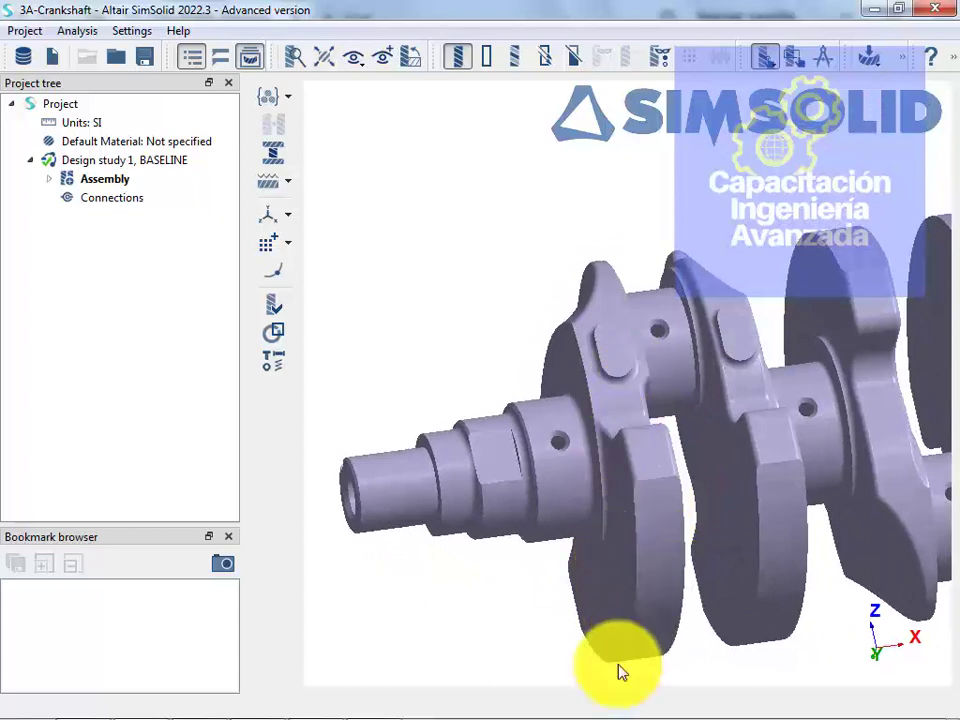
drag(835, 410, 630, 487)
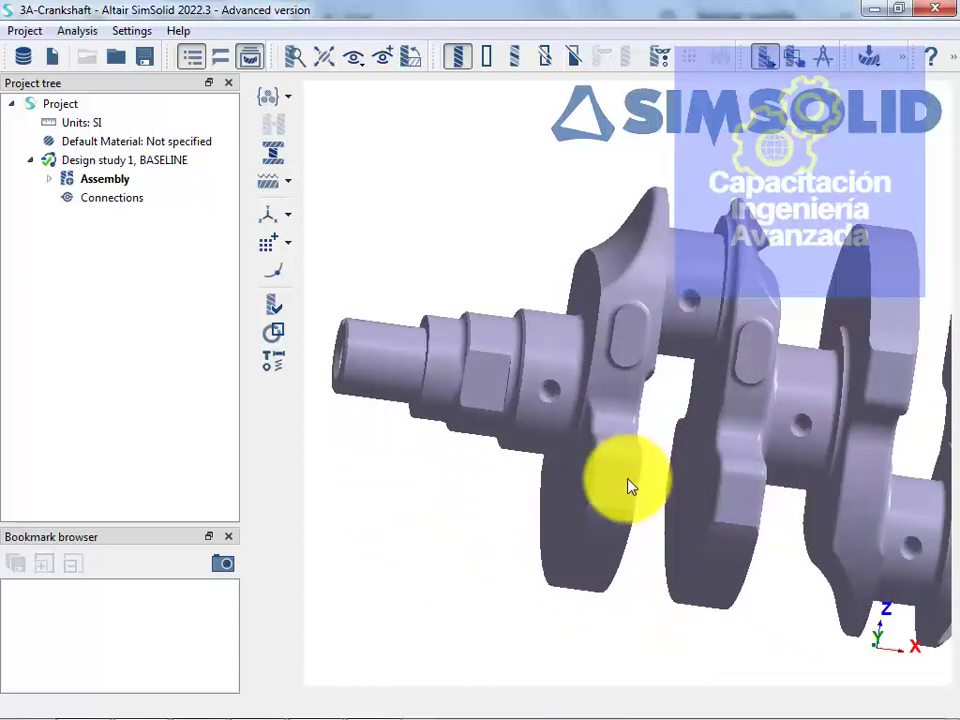
drag(628, 486, 565, 484)
scroll(578, 482, down, 3)
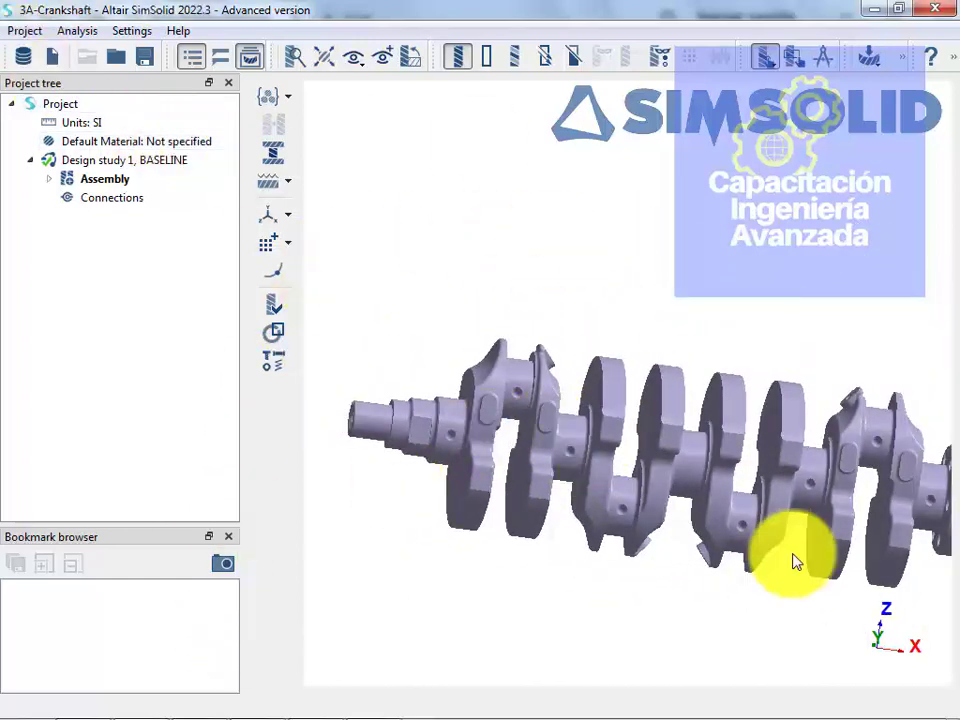
drag(791, 541, 923, 523)
drag(763, 447, 593, 577)
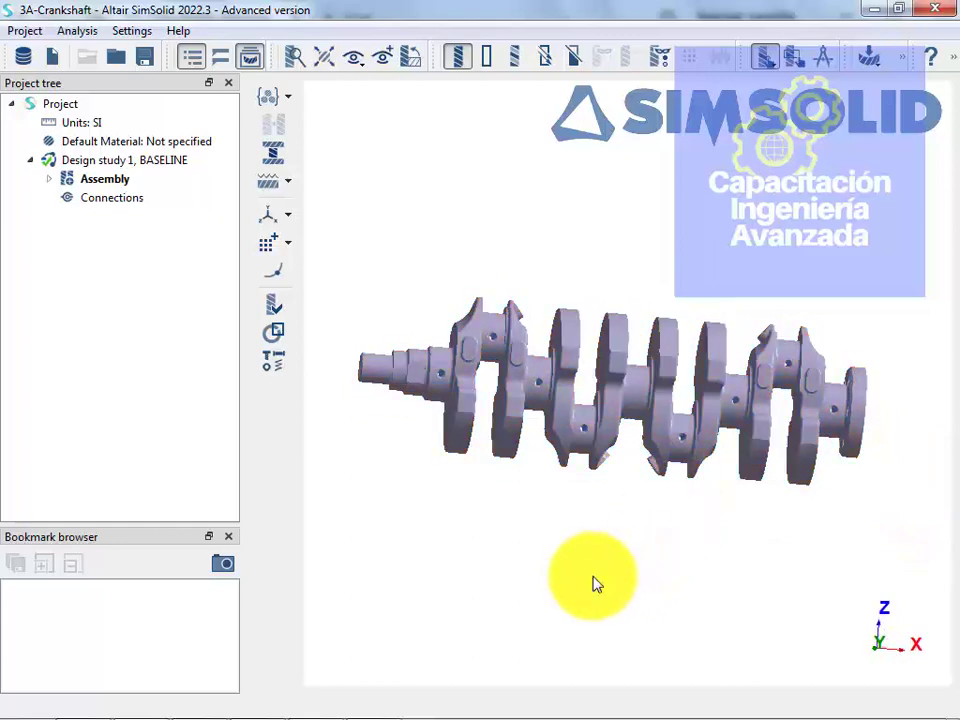
drag(580, 603, 585, 497)
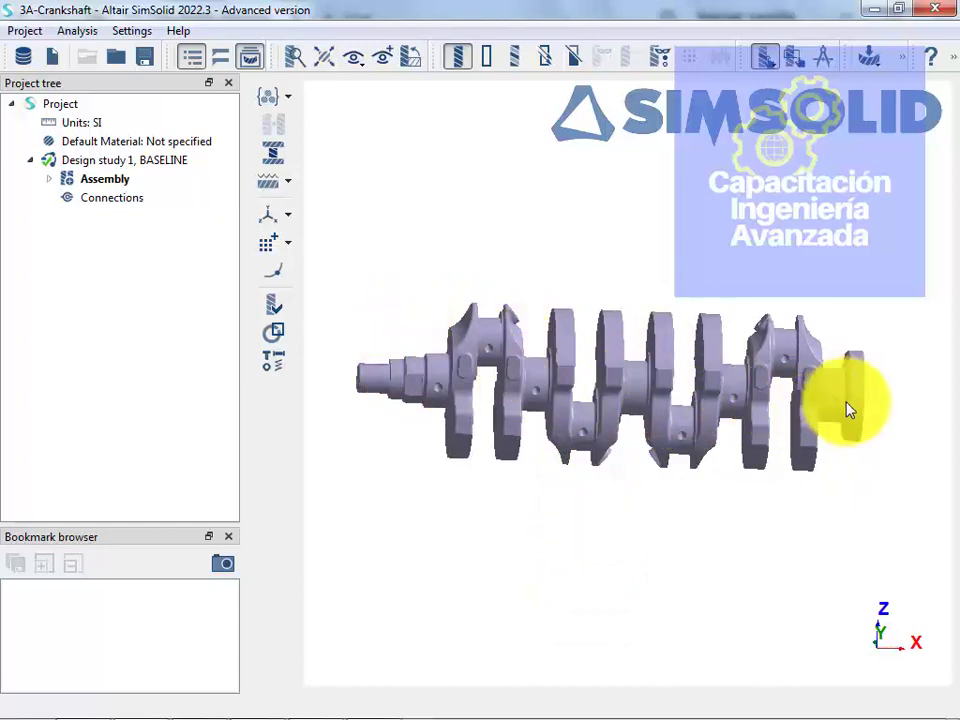
drag(835, 453, 818, 422)
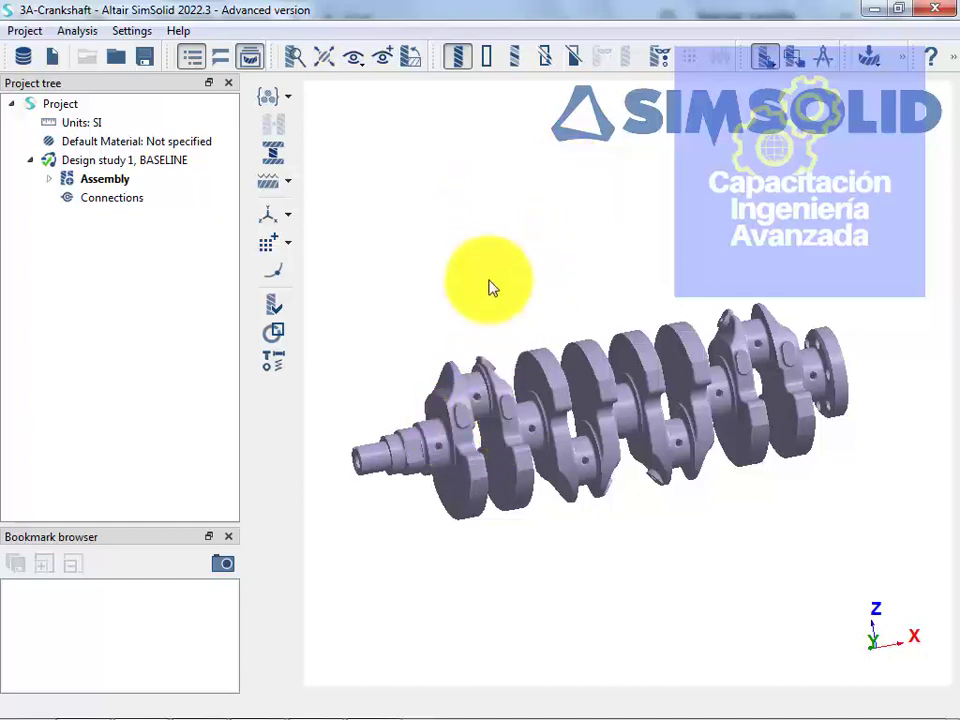
drag(456, 390, 500, 405)
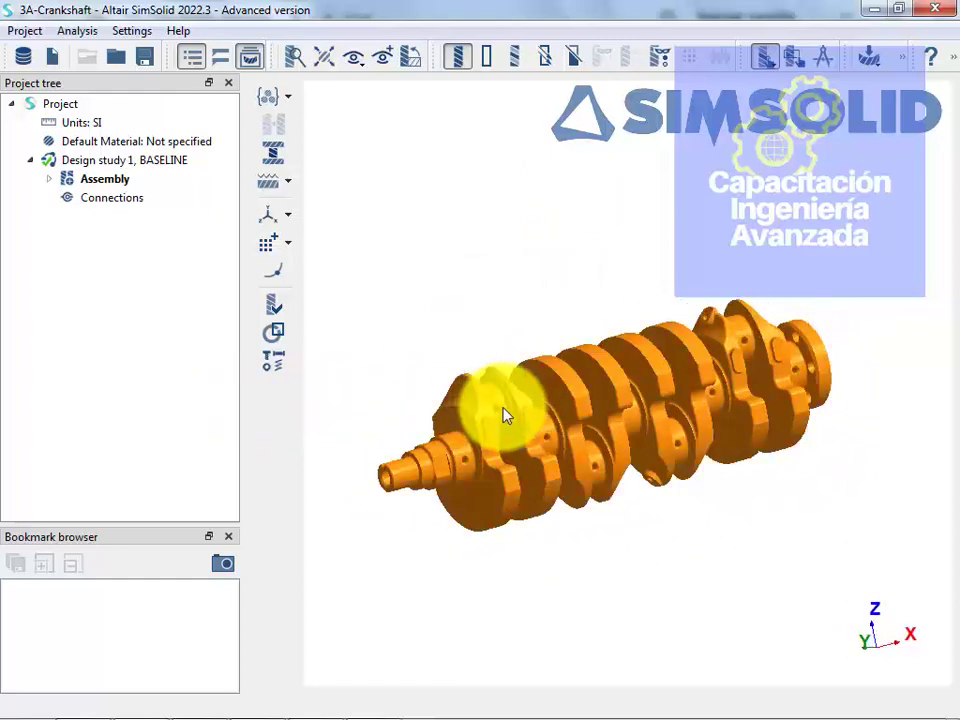
click(527, 276)
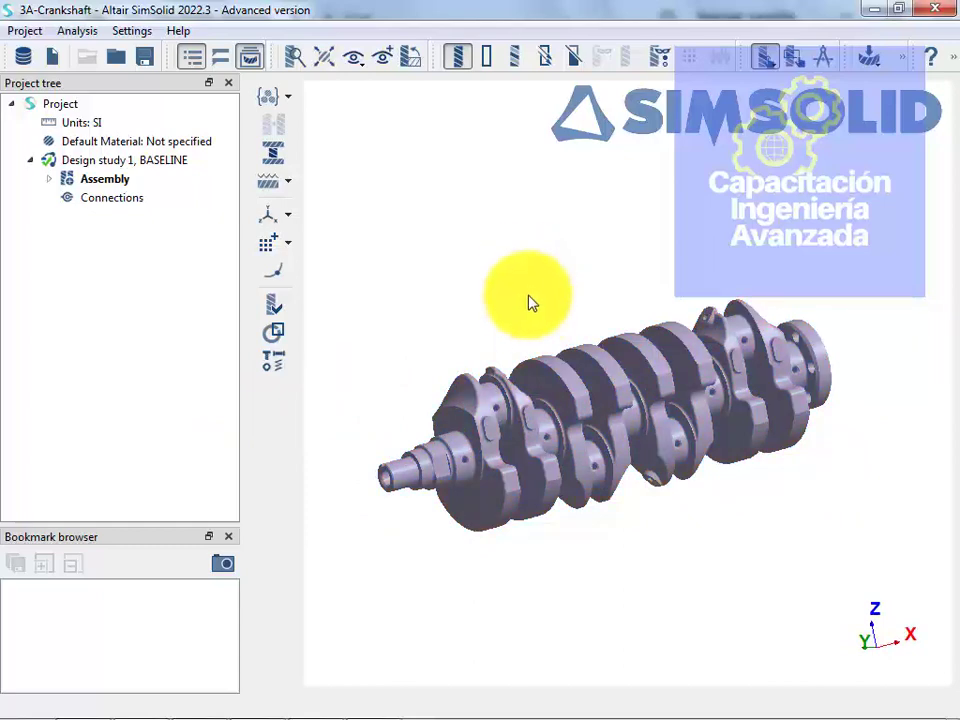
Inspect the oil hole in the first main journal and the flat beside it up close
scroll(512, 494, up, 2)
scroll(379, 470, up, 5)
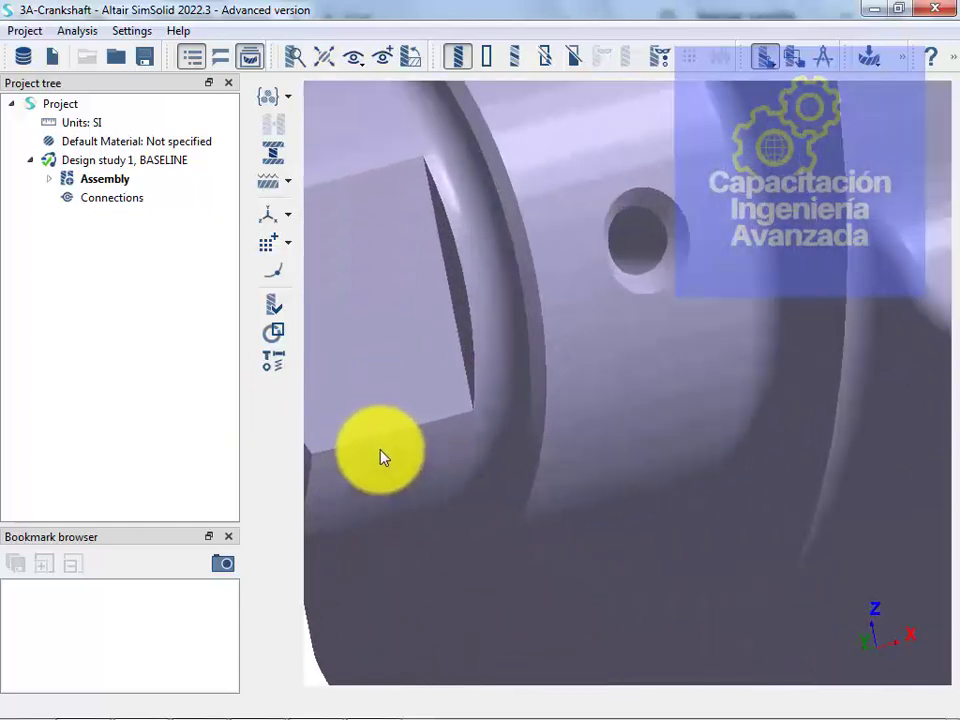
scroll(378, 456, down, 5)
scroll(378, 452, down, 2)
scroll(378, 452, up, 6)
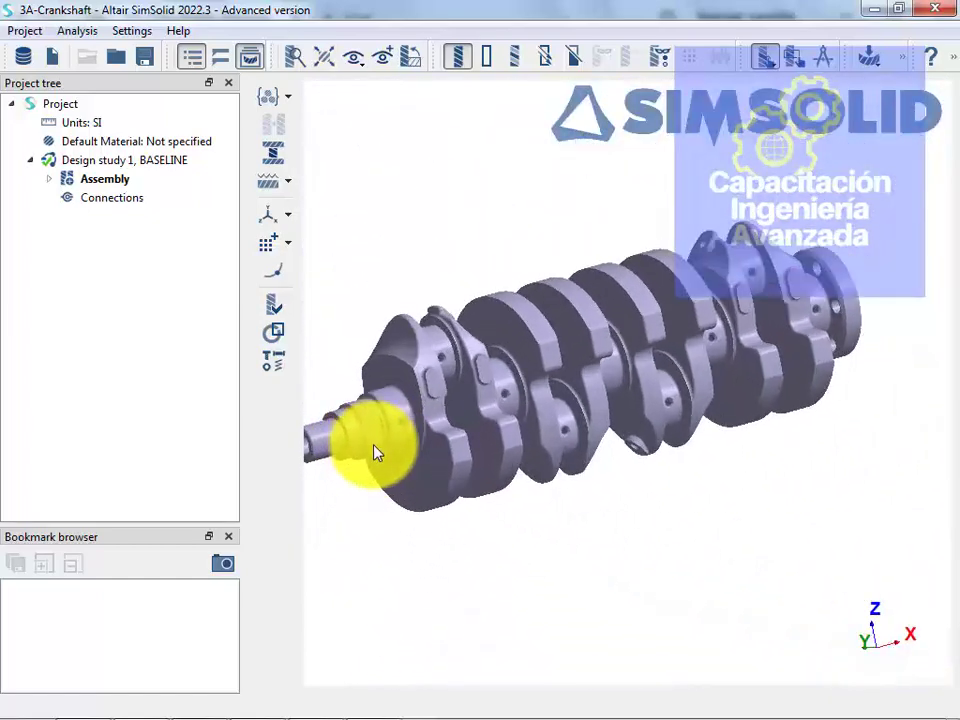
scroll(376, 452, up, 2)
scroll(376, 452, down, 6)
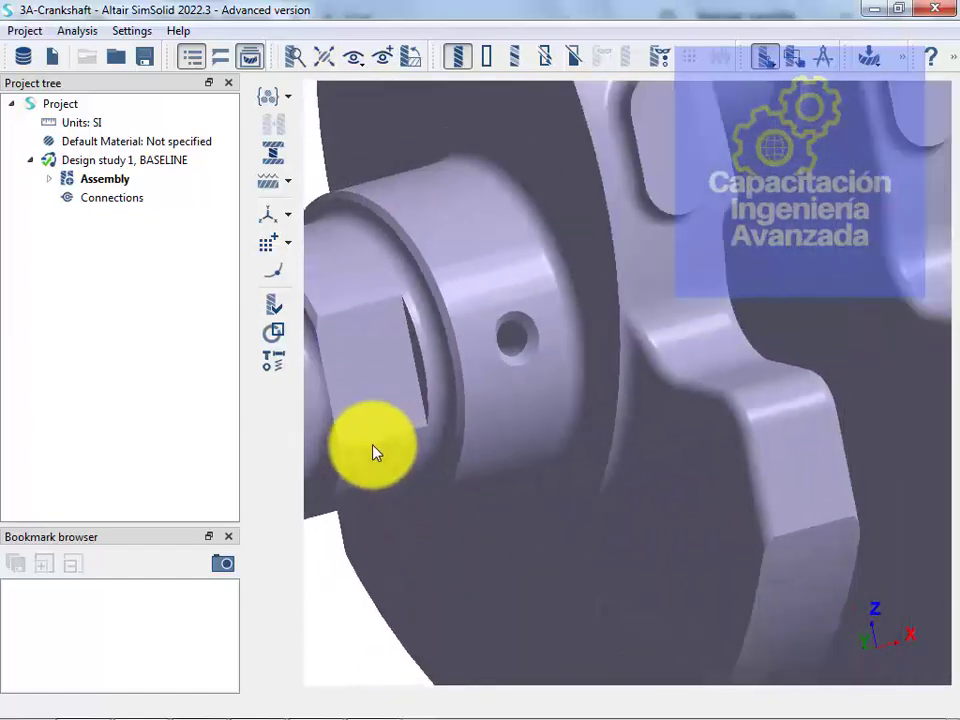
scroll(376, 452, down, 4)
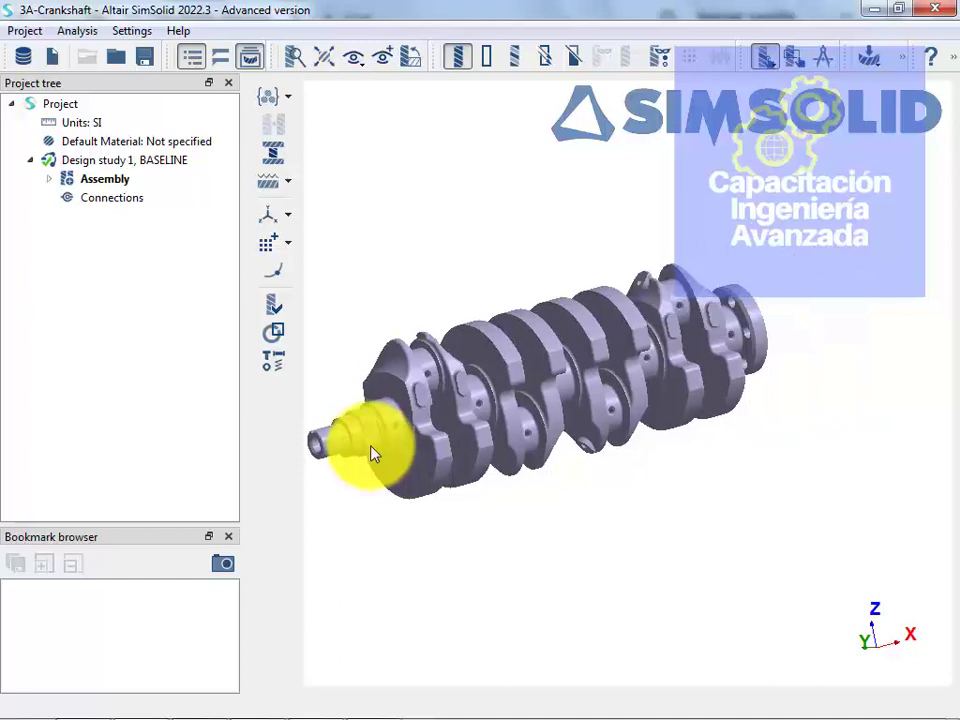
Review the first crank web up close, then fit the whole crankshaft in view and examine its side
middle_drag(376, 452, 752, 388)
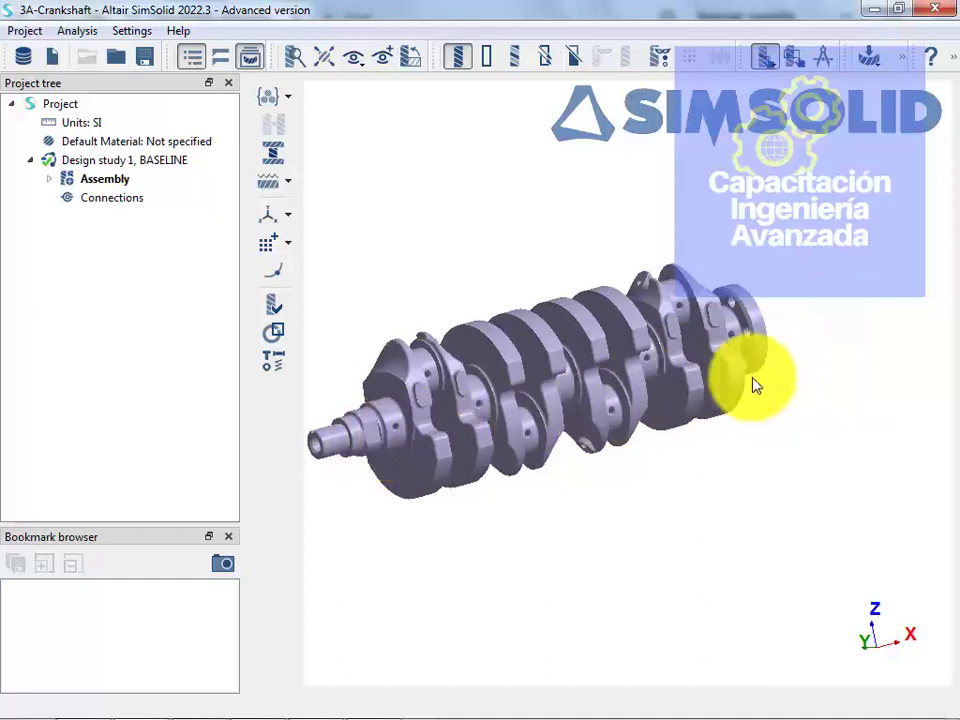
right_drag(789, 360, 467, 344)
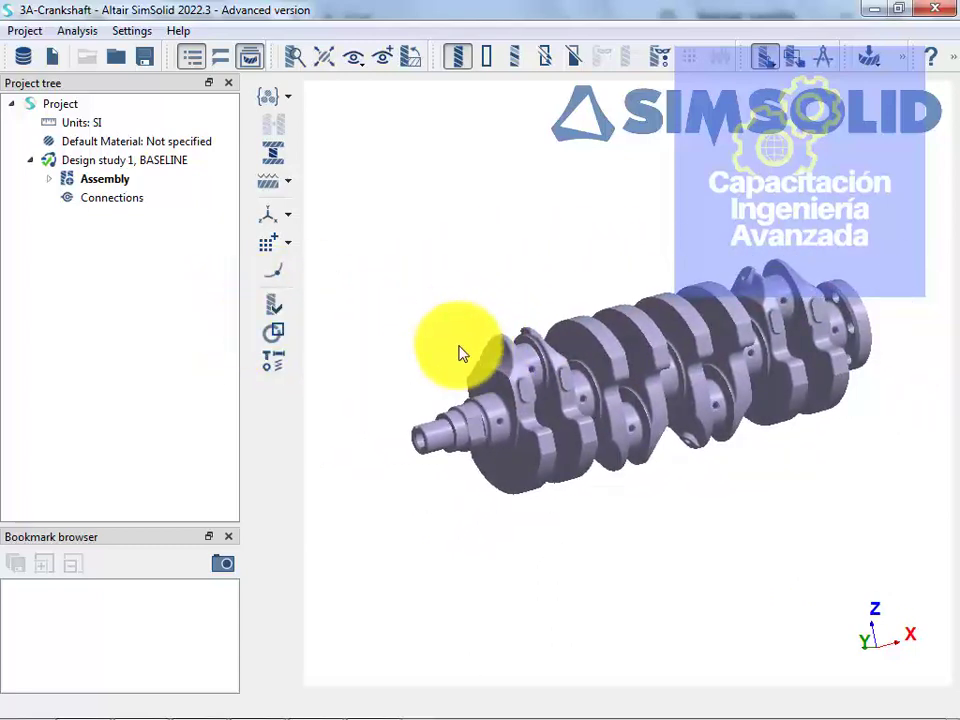
scroll(476, 411, up, 5)
scroll(476, 411, down, 5)
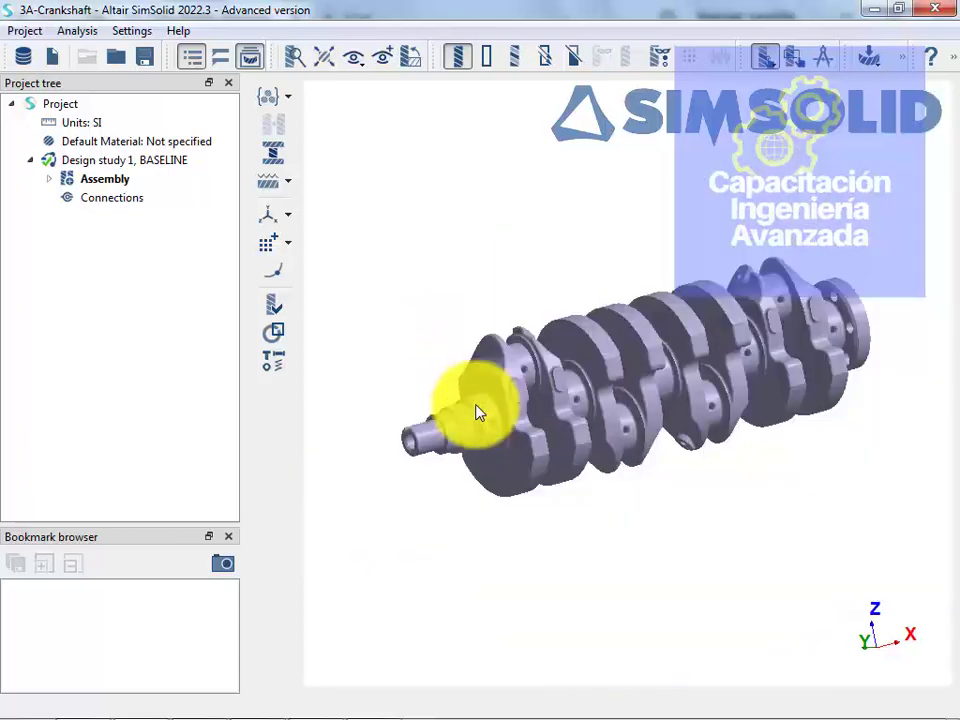
scroll(476, 411, up, 8)
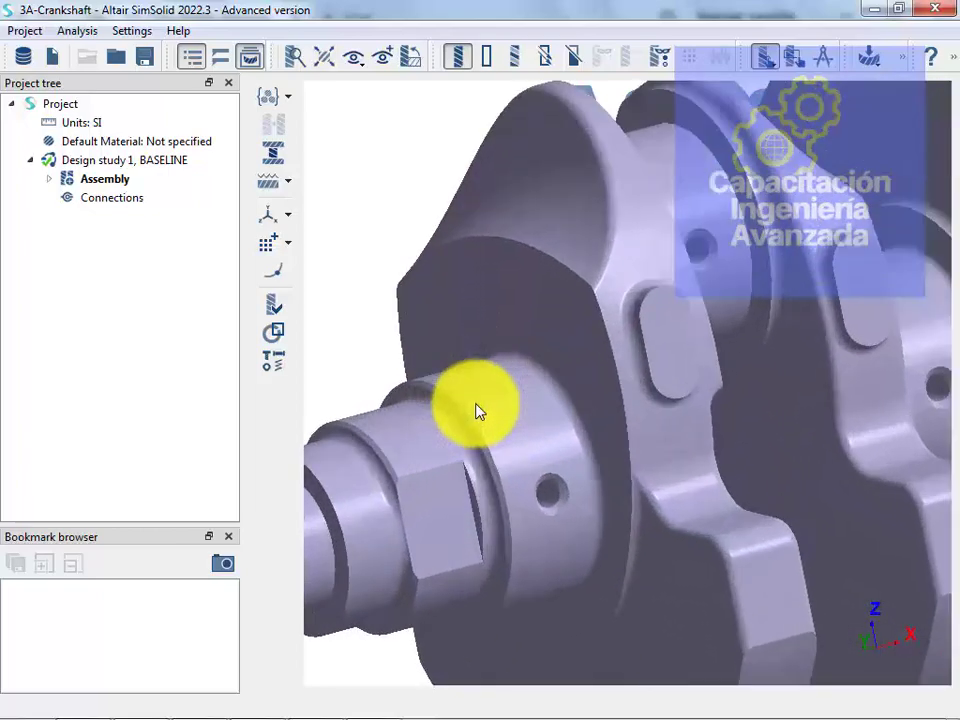
scroll(476, 411, down, 10)
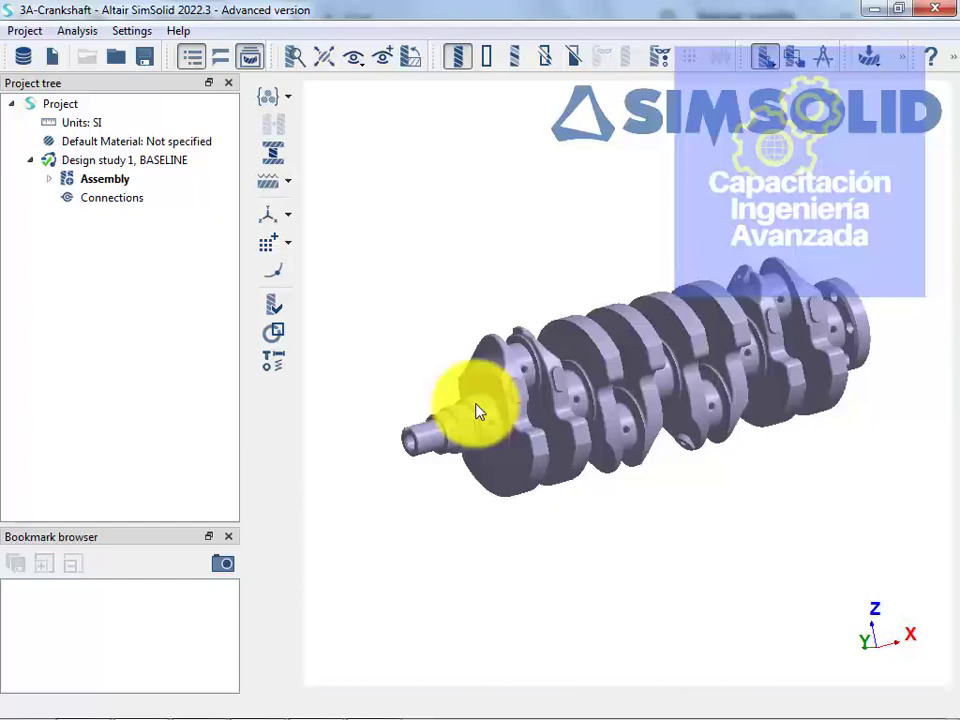
right_drag(281, 397, 671, 328)
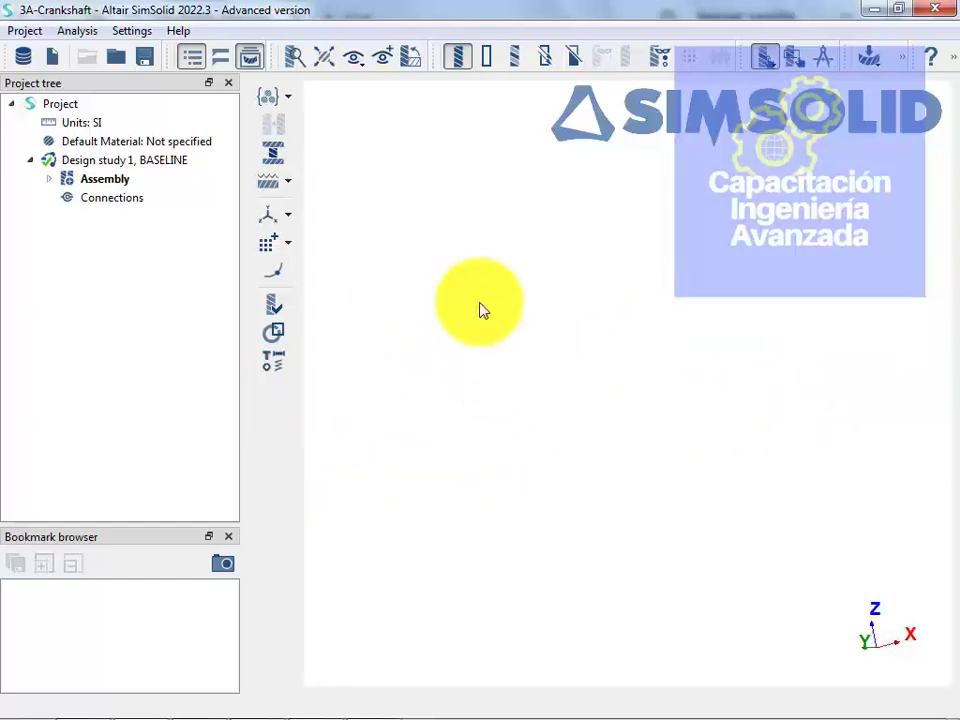
key(f)
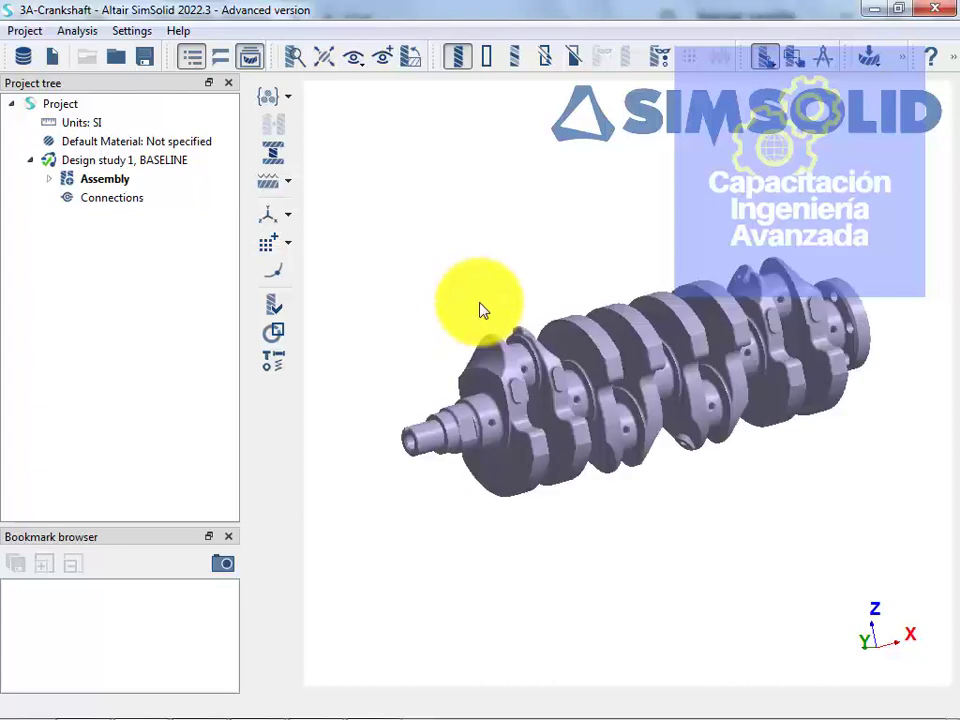
drag(585, 425, 518, 469)
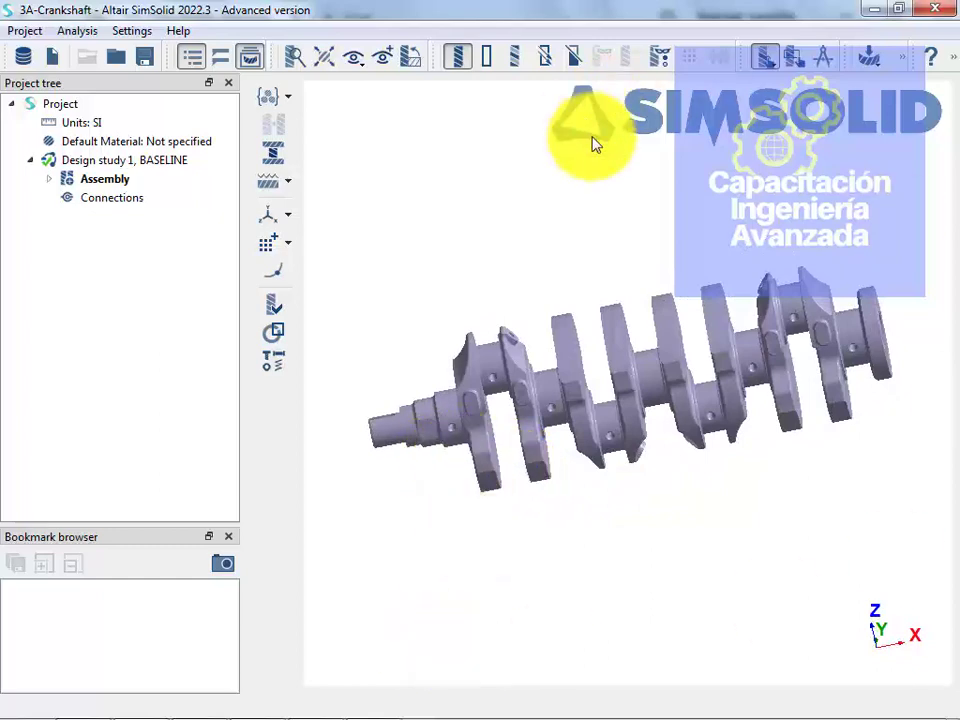
drag(456, 349, 372, 510)
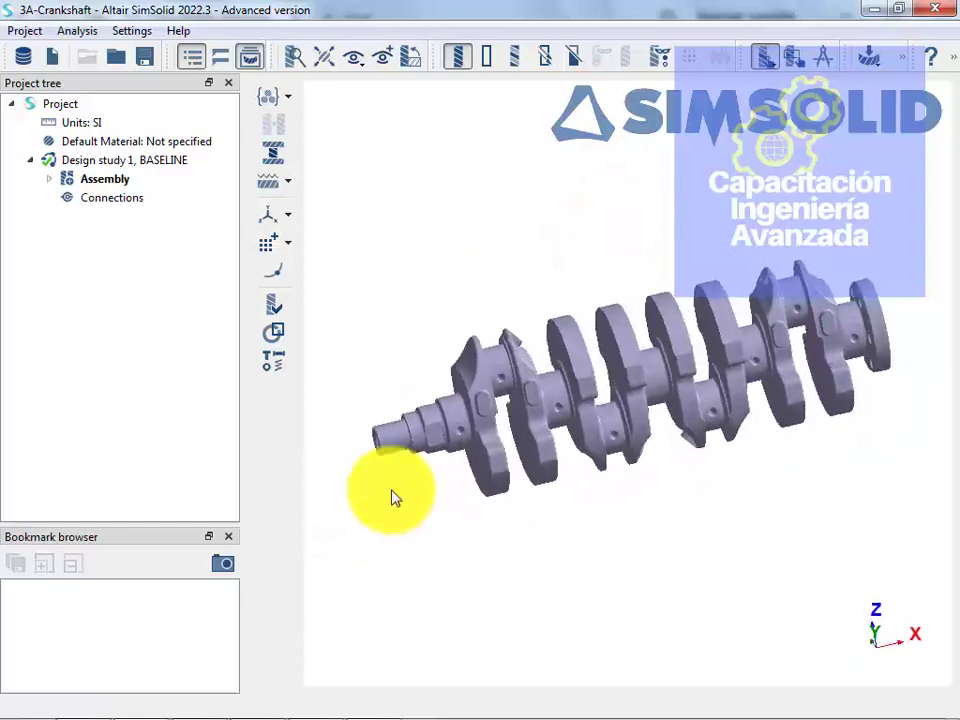
Examine the oil hole beside the first crank web and the counterweights in the middle of the crankshaft up close
scroll(546, 413, up, 10)
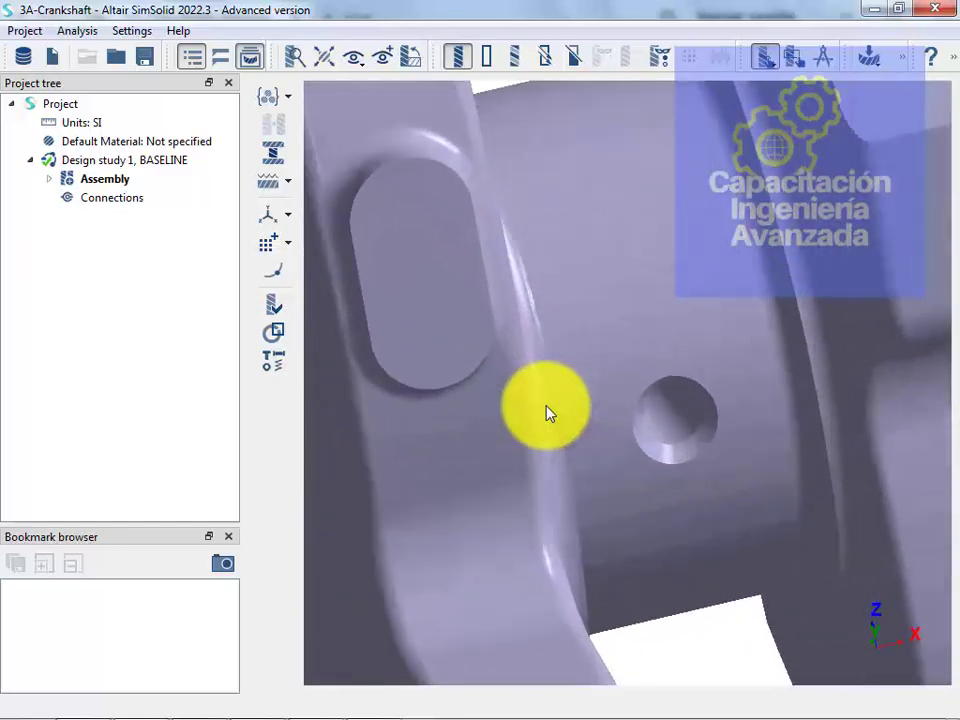
scroll(546, 413, down, 10)
scroll(546, 413, up, 2)
drag(546, 413, 658, 383)
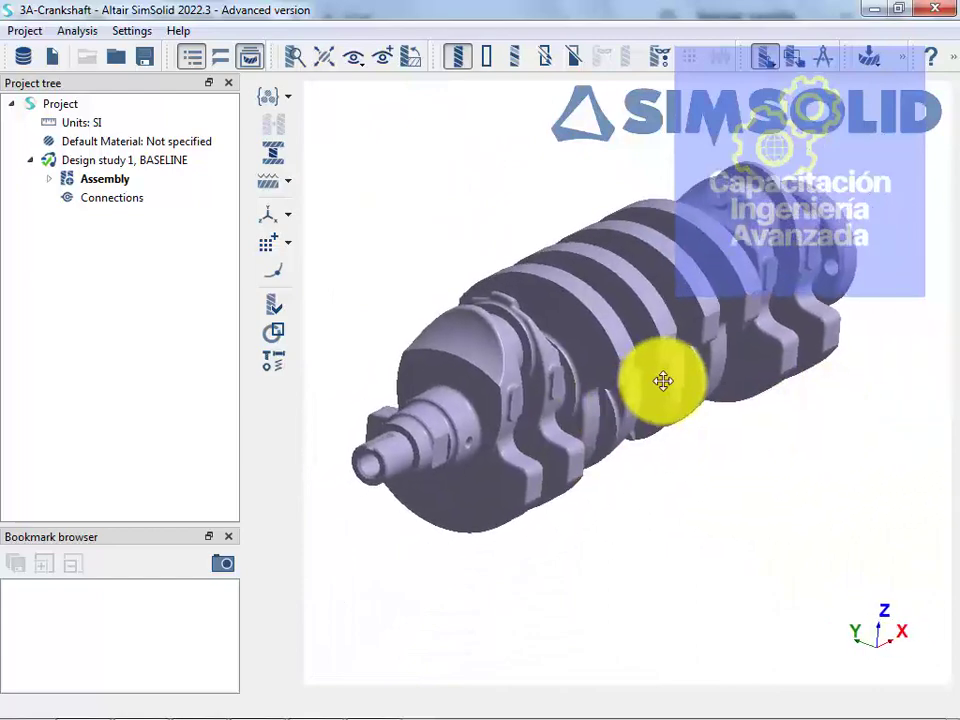
scroll(658, 383, up, 10)
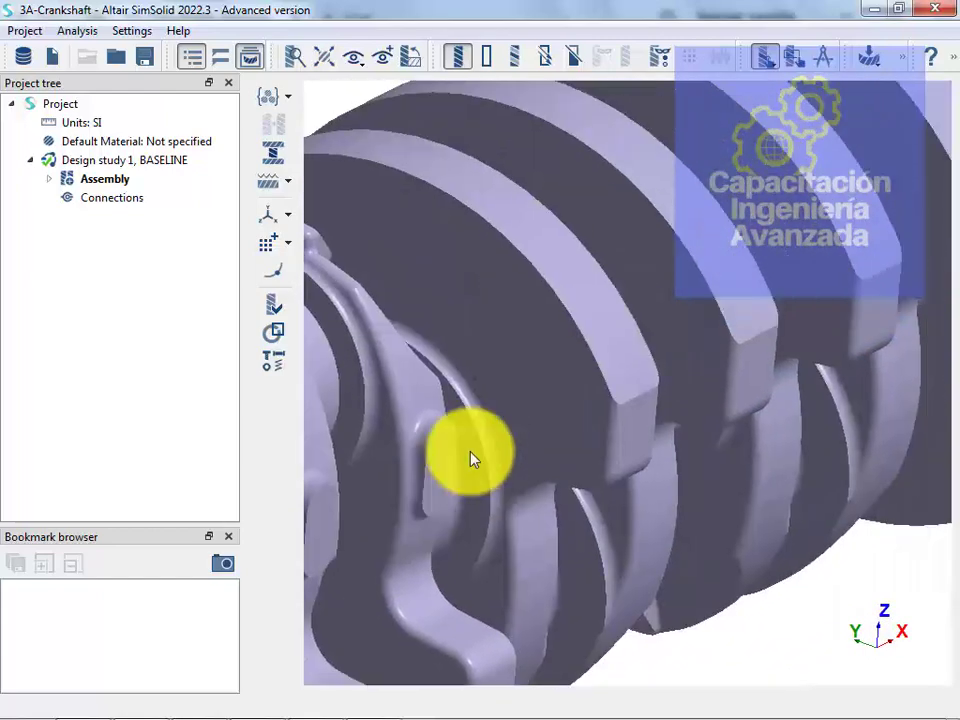
scroll(491, 456, down, 5)
drag(491, 463, 422, 433)
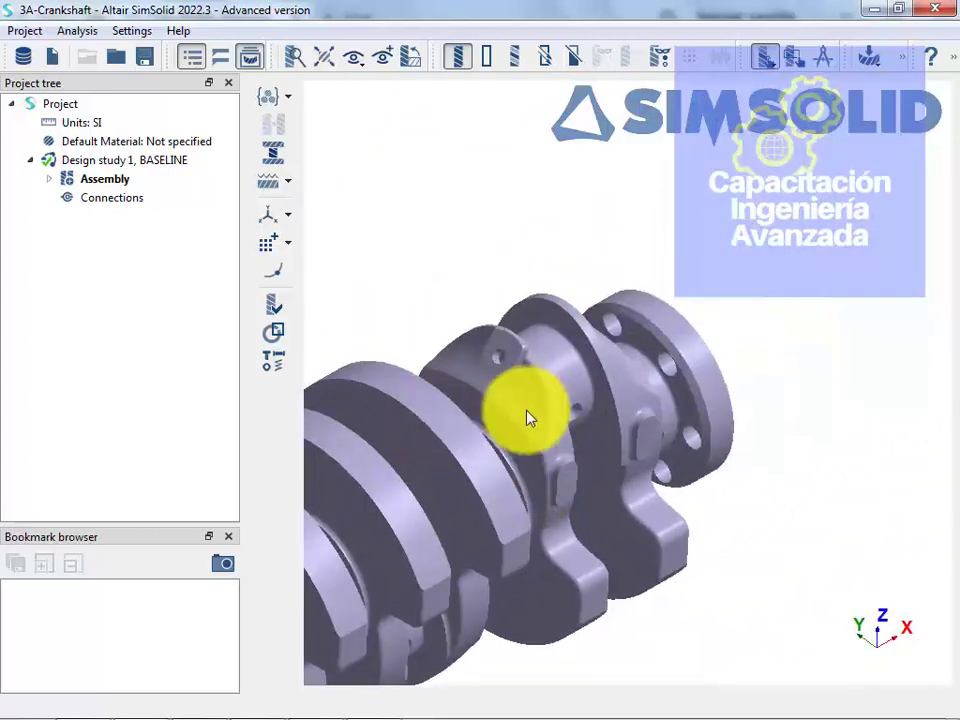
Inspect the flange end and the hole in the crank web near it, and review the whole crankshaft
drag(568, 385, 522, 395)
scroll(522, 395, up, 10)
drag(504, 339, 478, 360)
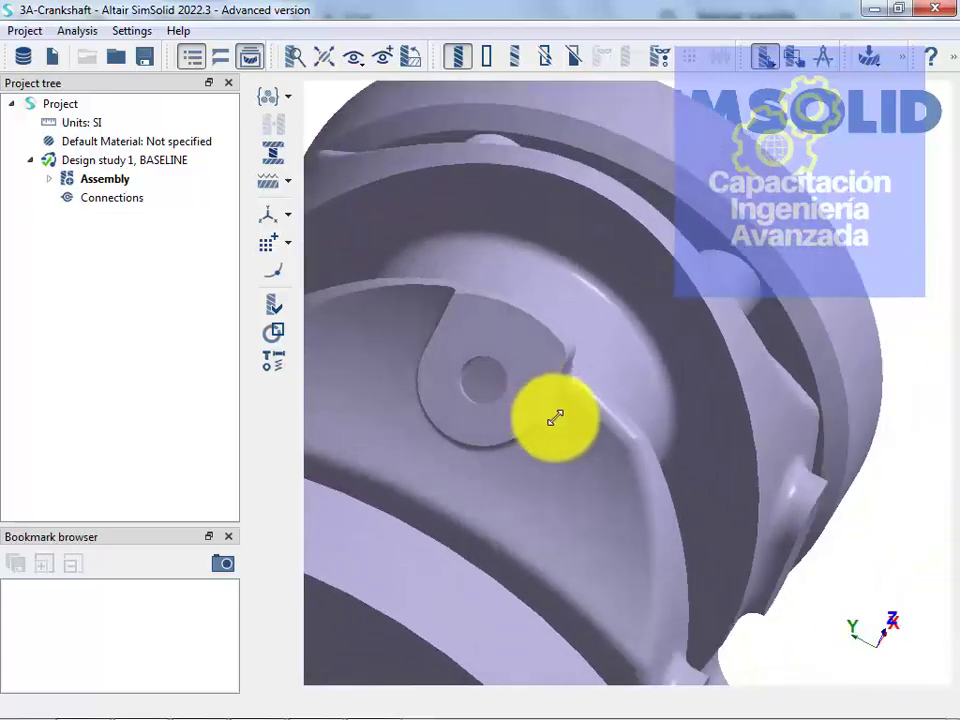
drag(506, 434, 647, 450)
scroll(540, 456, down, 3)
scroll(563, 426, up, 3)
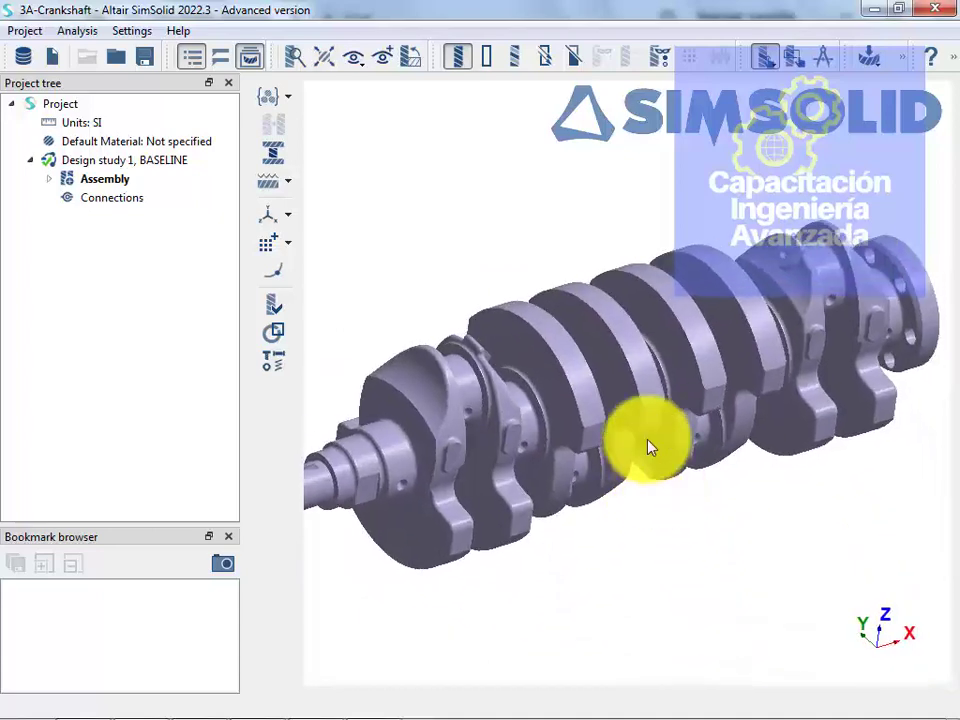
drag(771, 433, 452, 456)
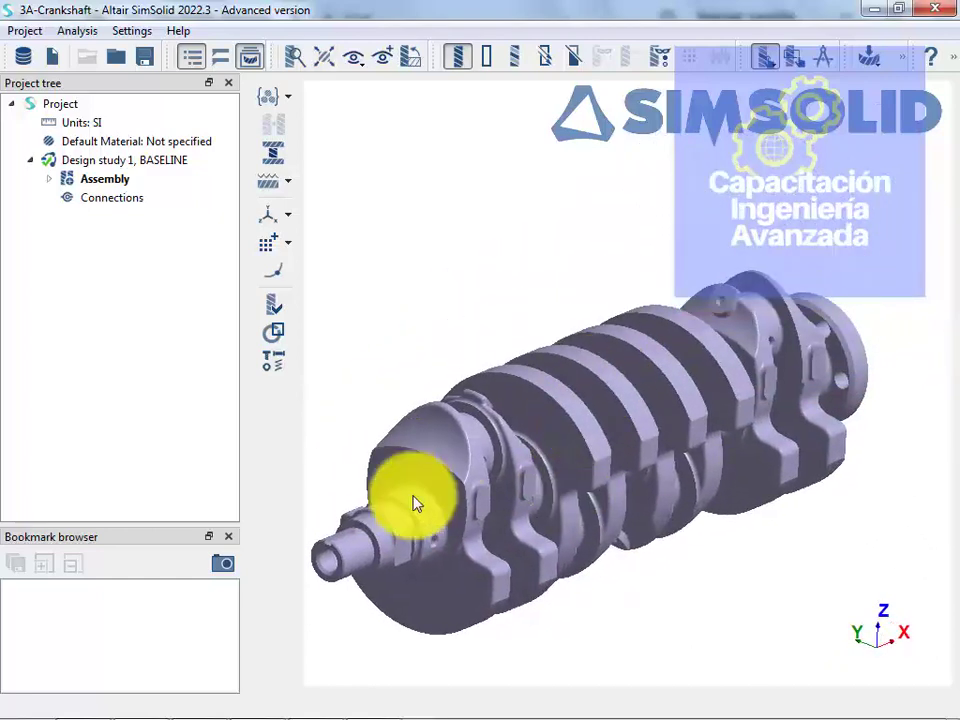
drag(550, 383, 574, 343)
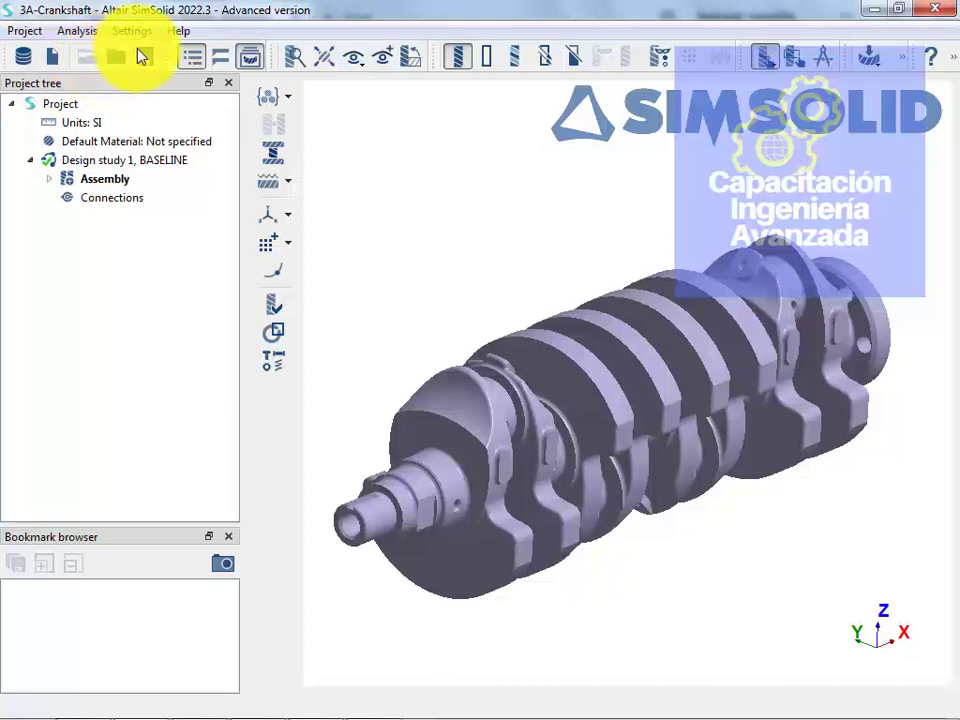
Start saving the project under a chosen location and open the folder COINAV > 2023 > UNIANDES on drive D
click(22, 31)
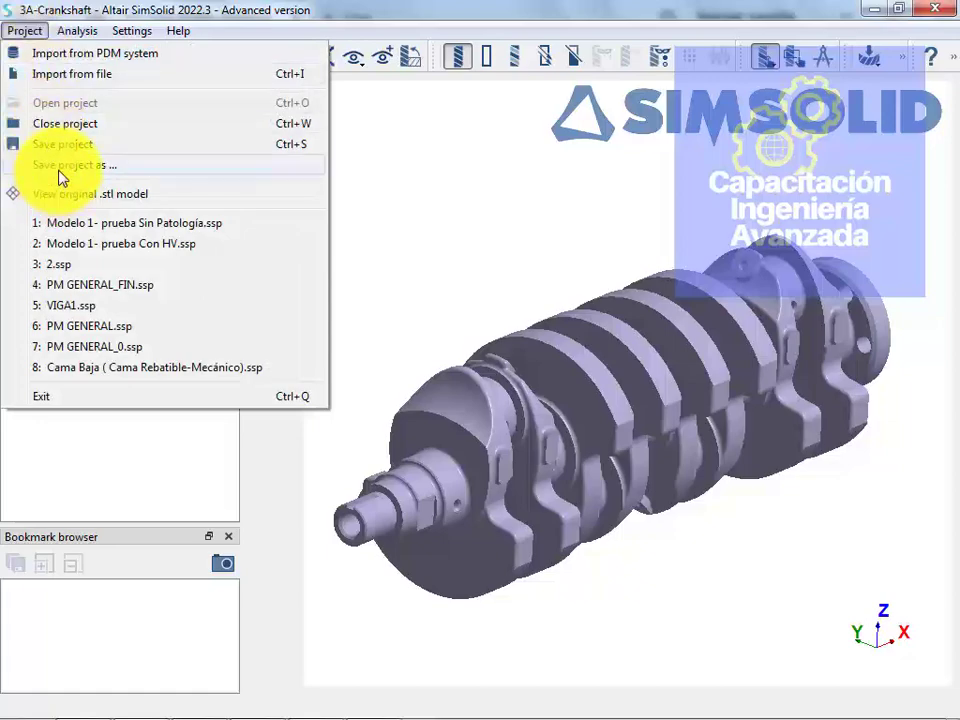
click(62, 166)
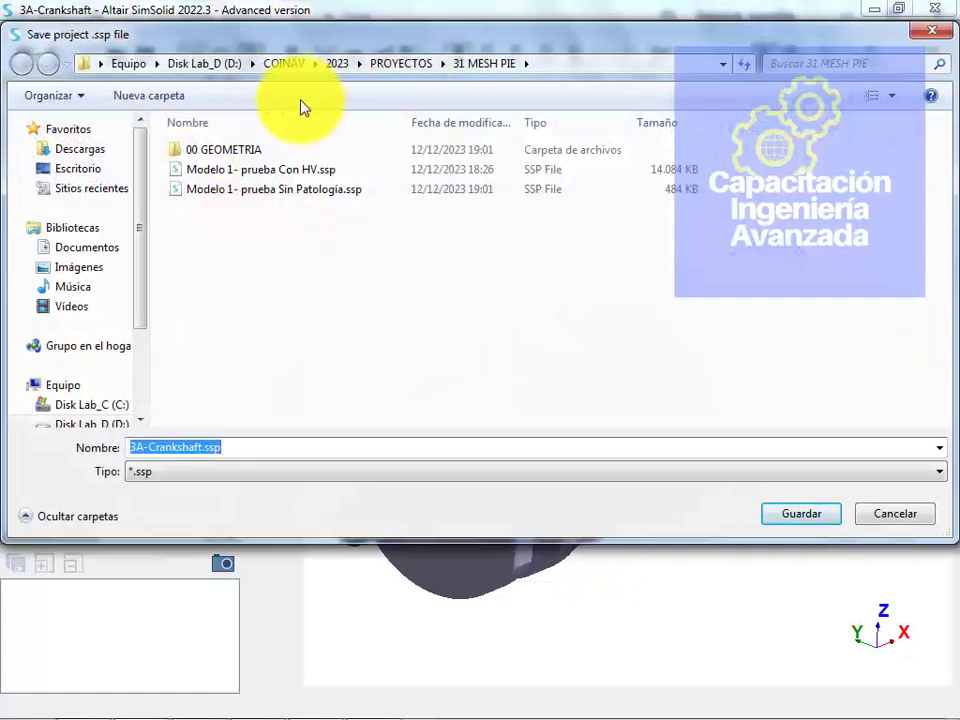
click(285, 64)
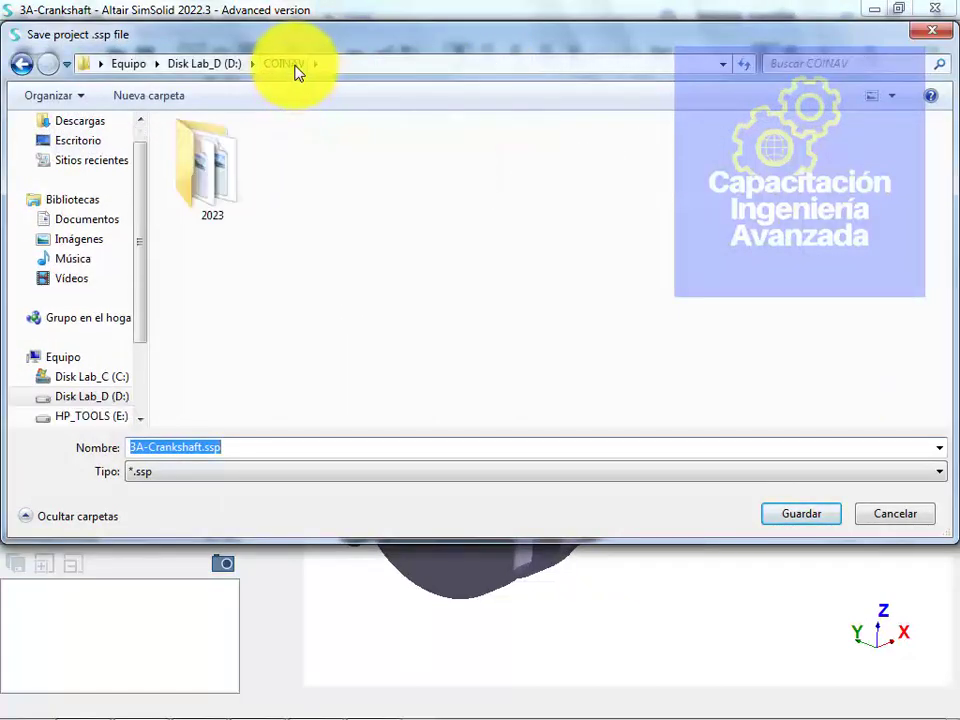
click(24, 63)
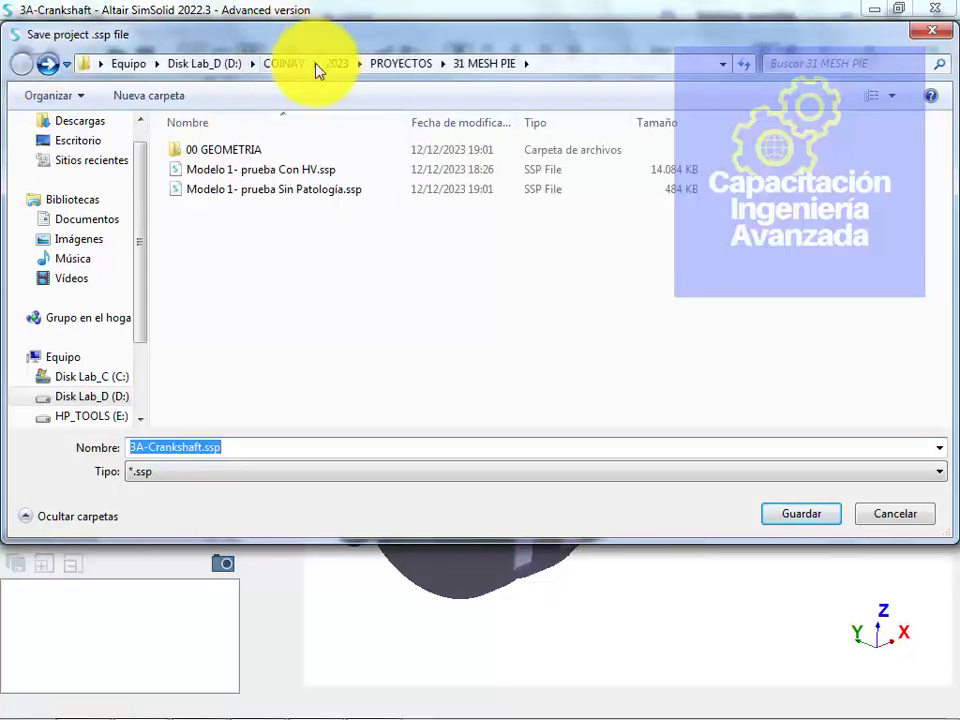
click(280, 60)
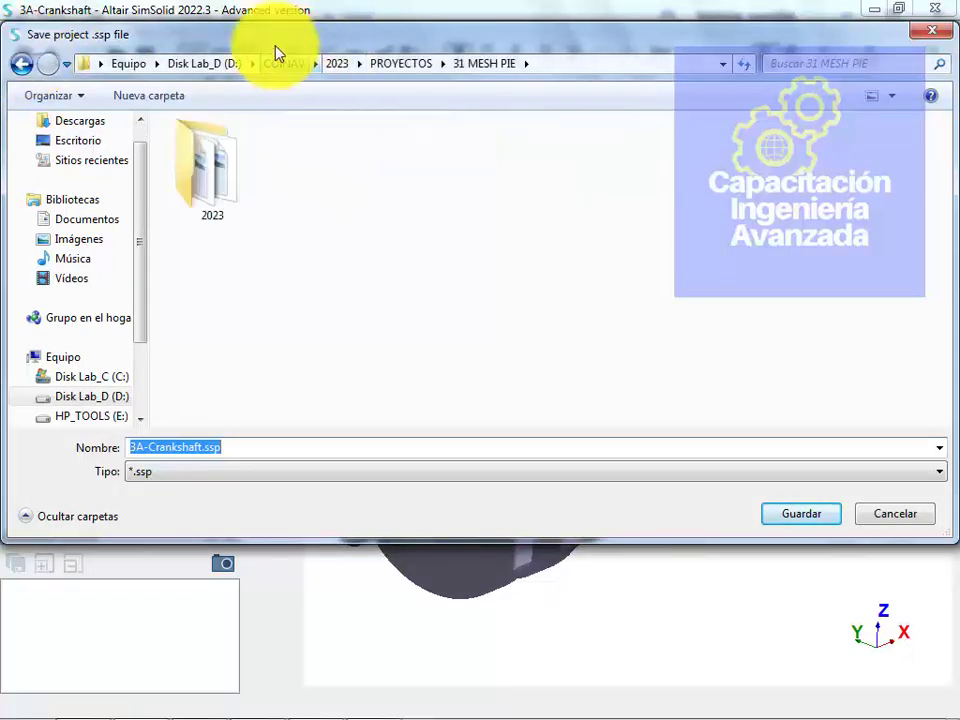
double_click(180, 172)
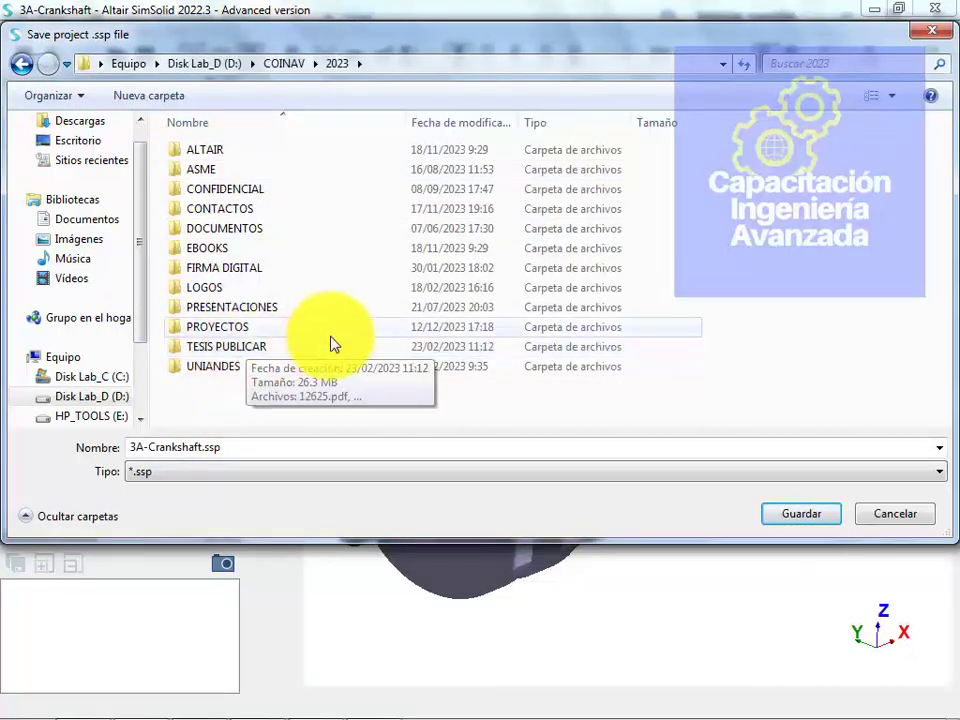
double_click(219, 364)
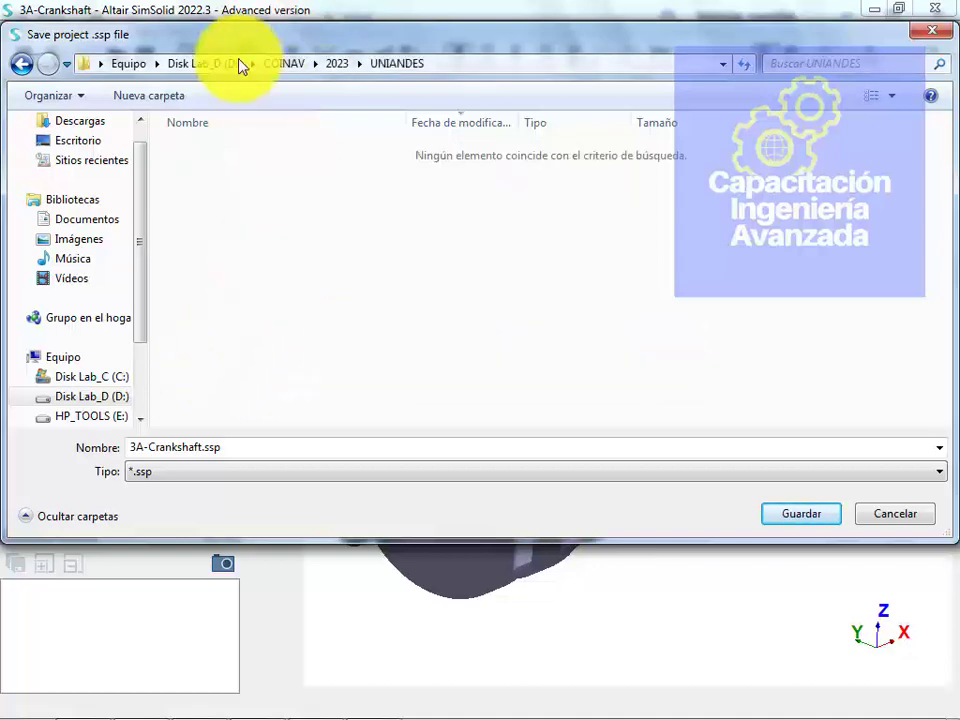
Create a folder named DISEÑO ELEMENTOS MAQUINAS and save the project in it as 3A-Crankshaft.ssp
click(140, 98)
text(DI)
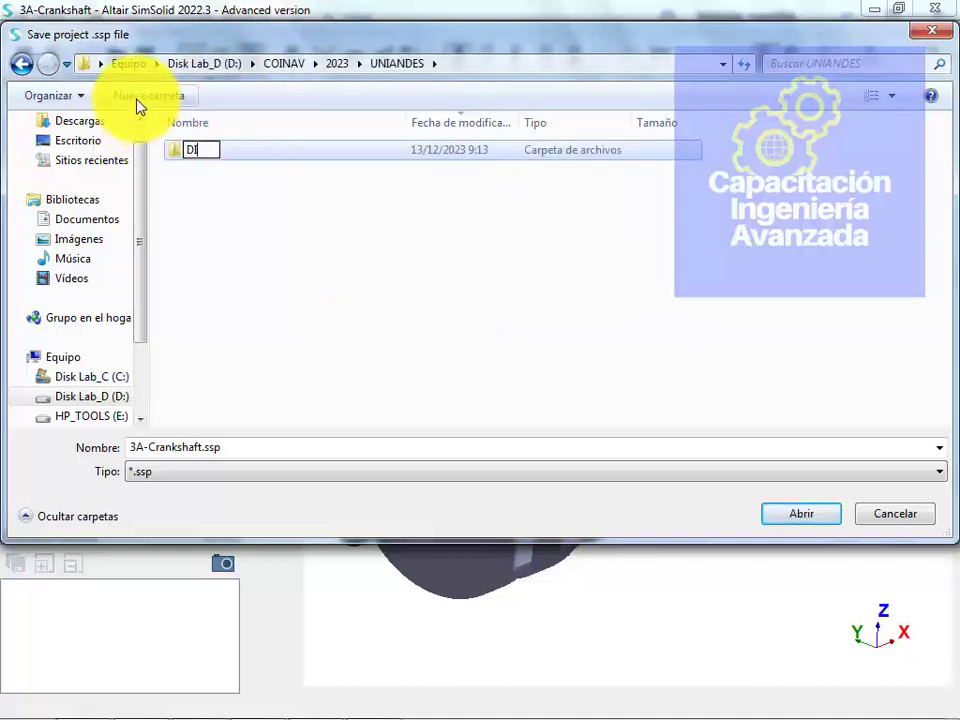
text(SEÑO ELEMENTOS )
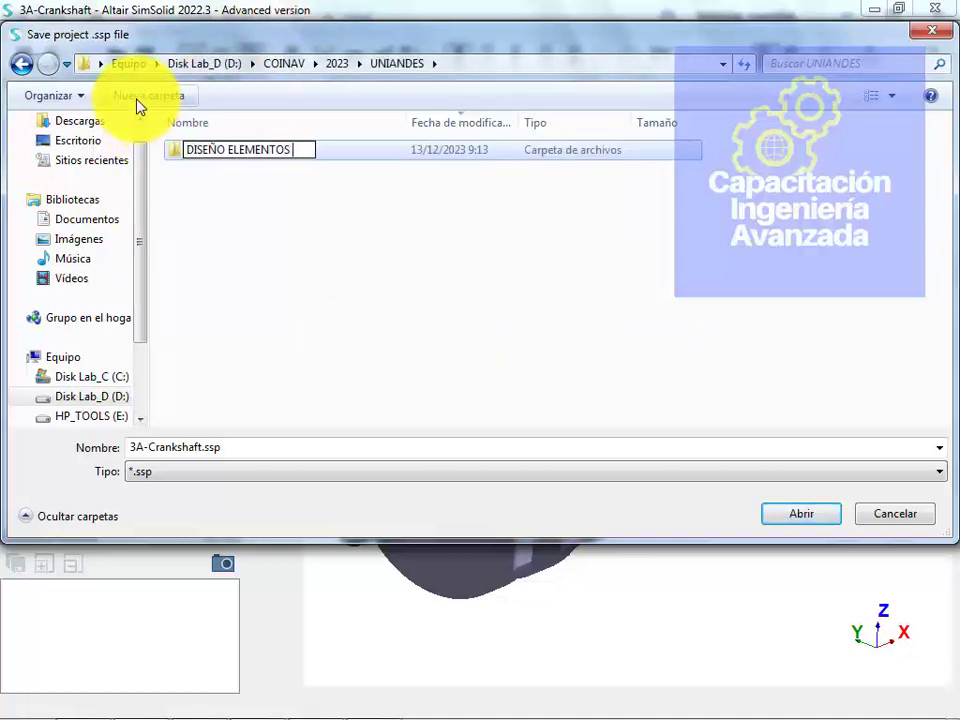
text(MAQUIANS)
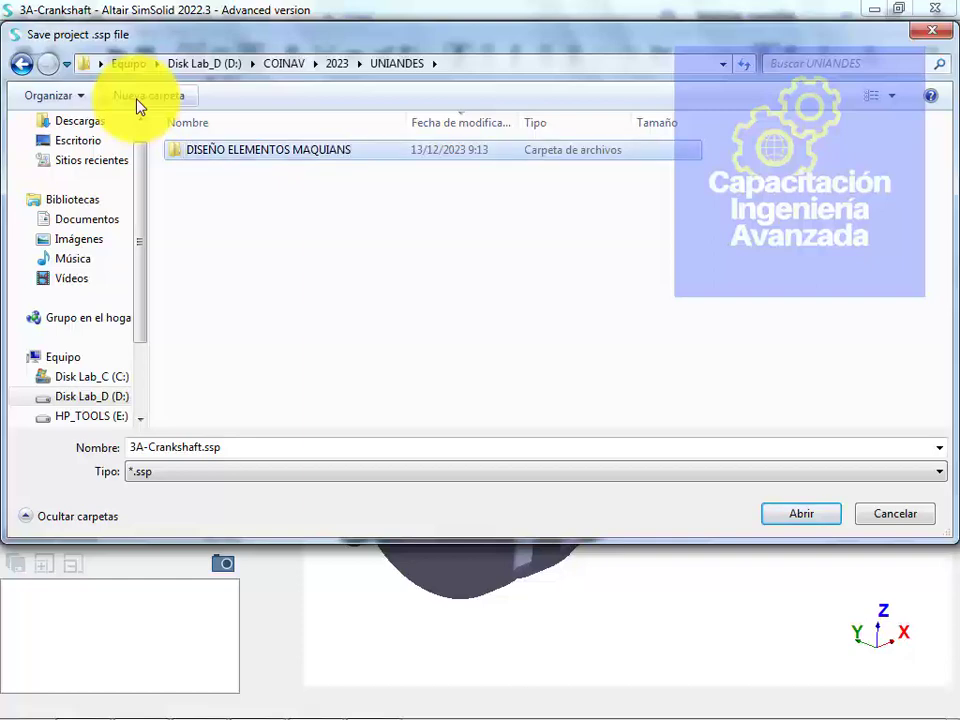
key(ctrl+a)
key(End)
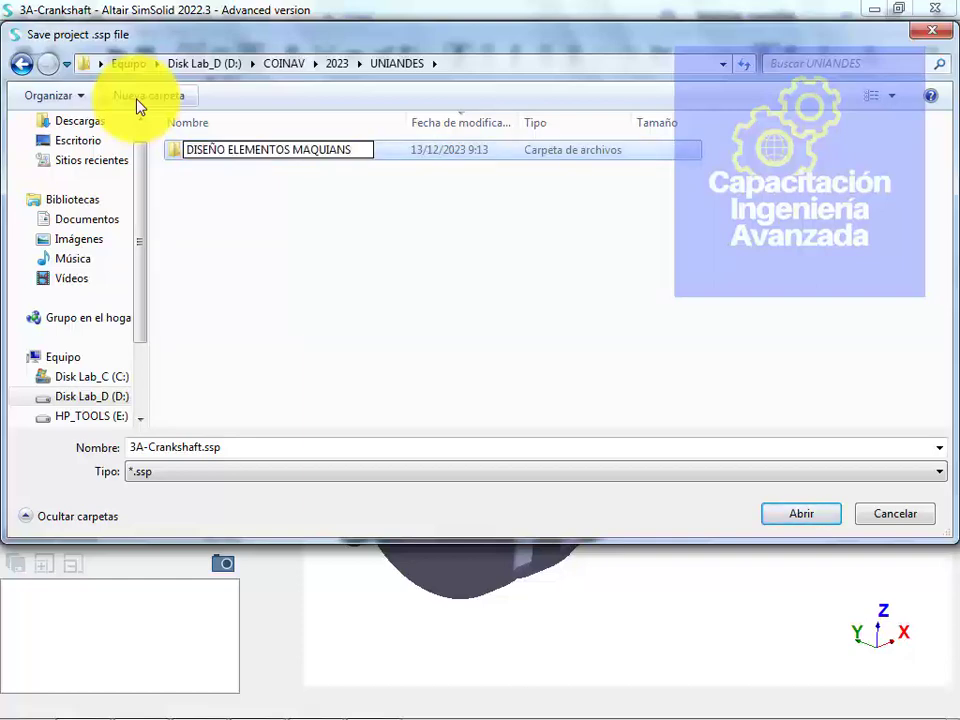
text(NAS)
key(Return)
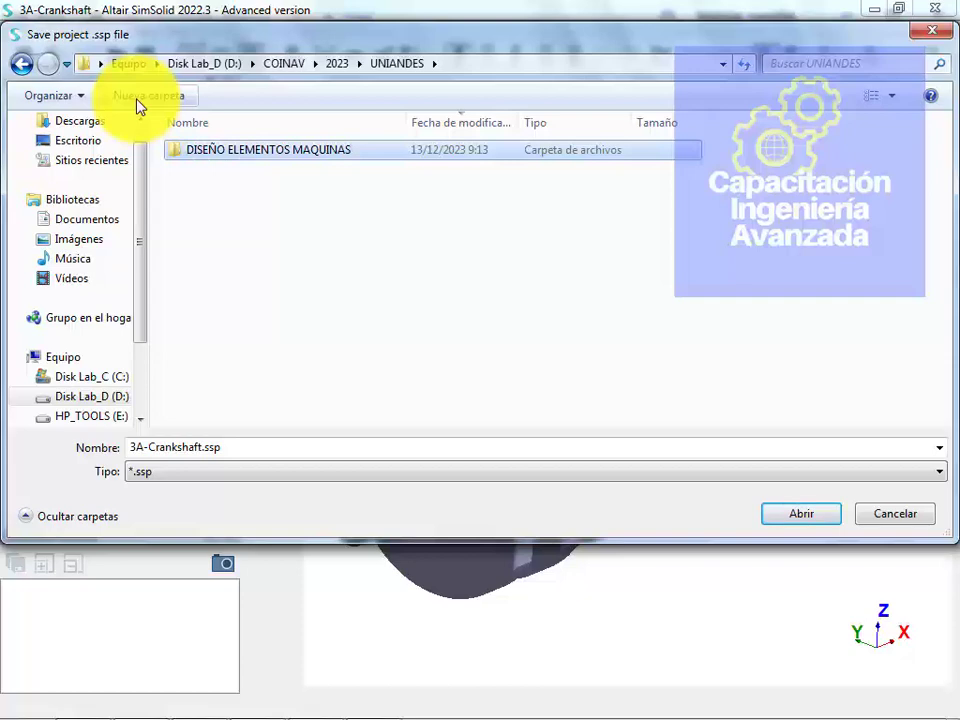
key(Return)
click(780, 514)
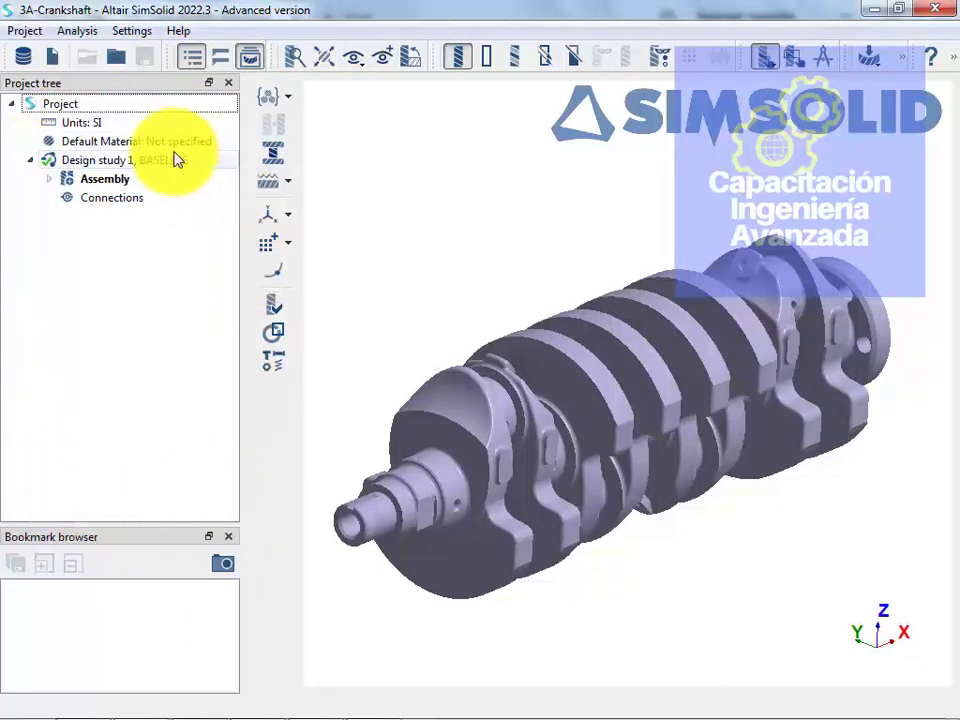
right_drag(744, 407, 785, 353)
scroll(859, 349, up, 3)
drag(859, 349, 767, 354)
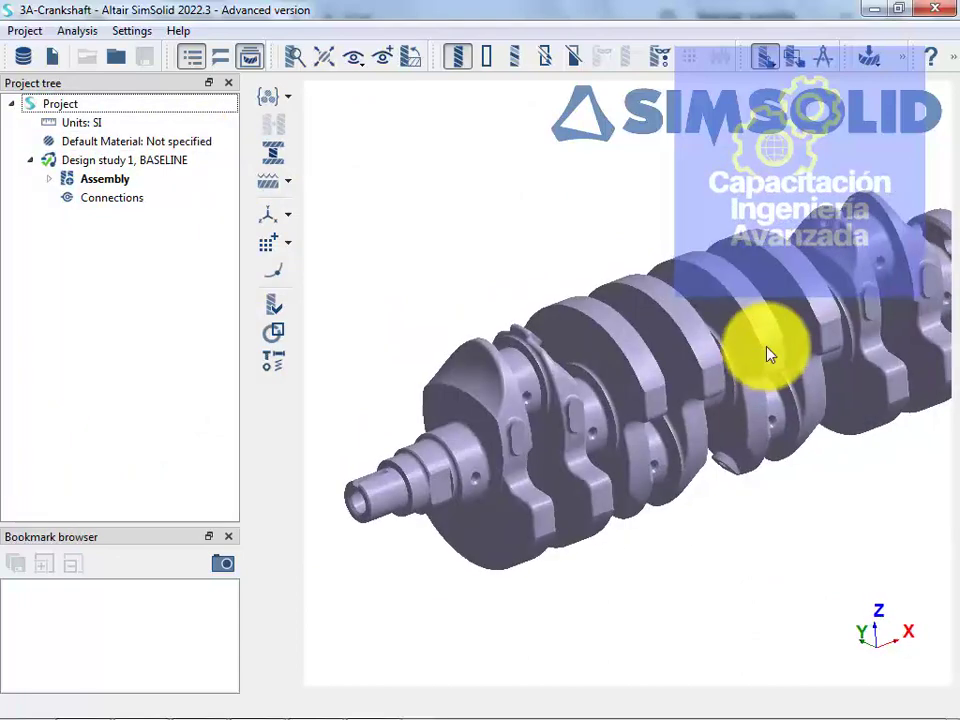
drag(783, 397, 560, 385)
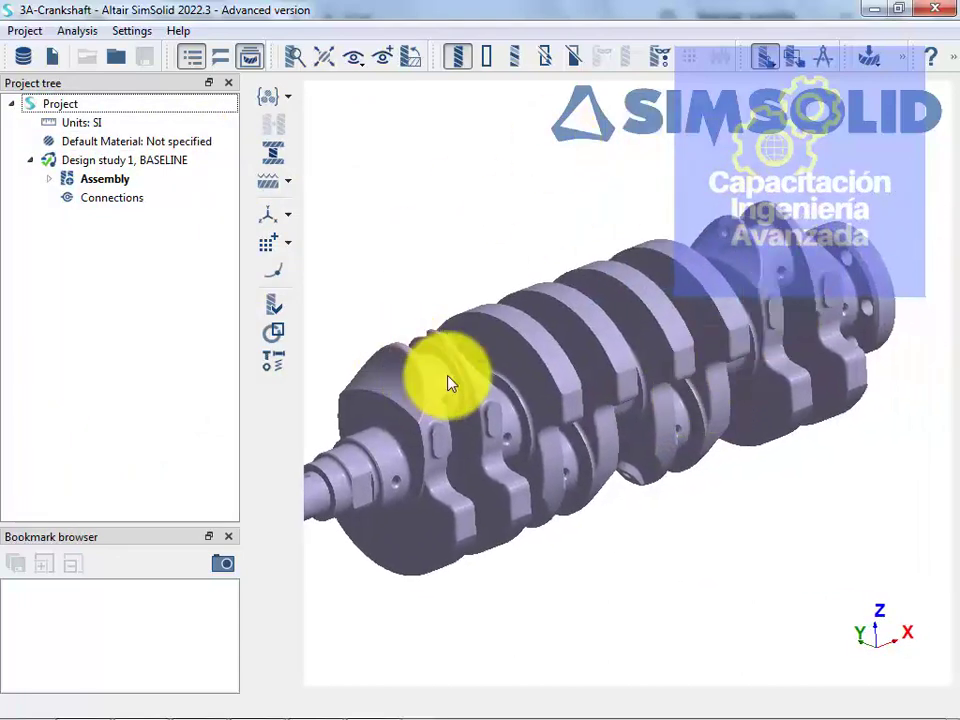
right_drag(493, 335, 551, 388)
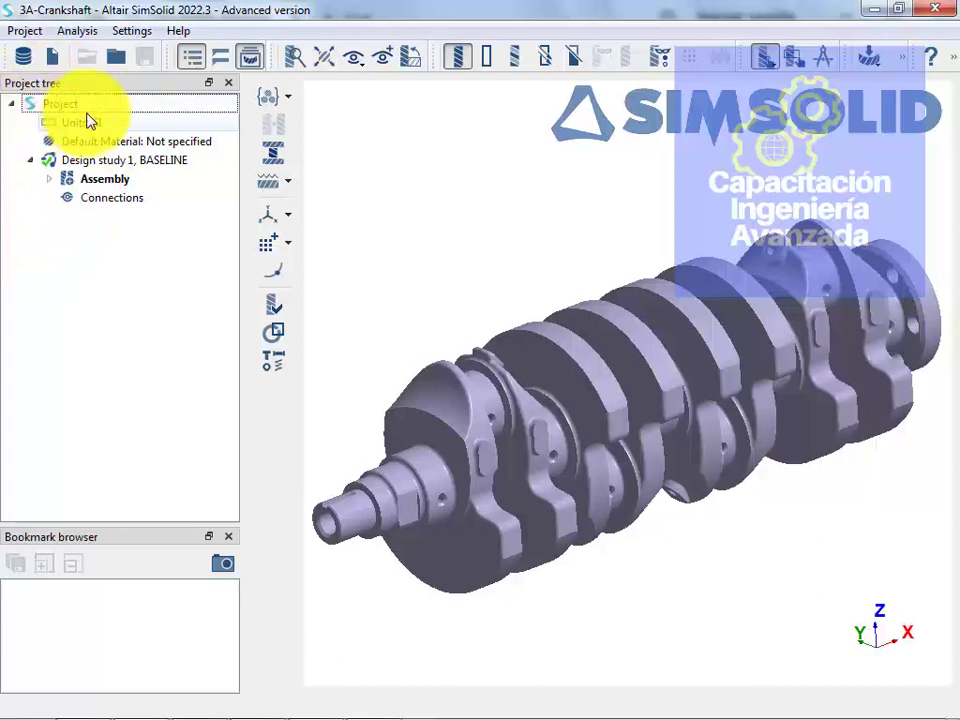
Open the project's input/output units settings and try the IPS units system
click(86, 122)
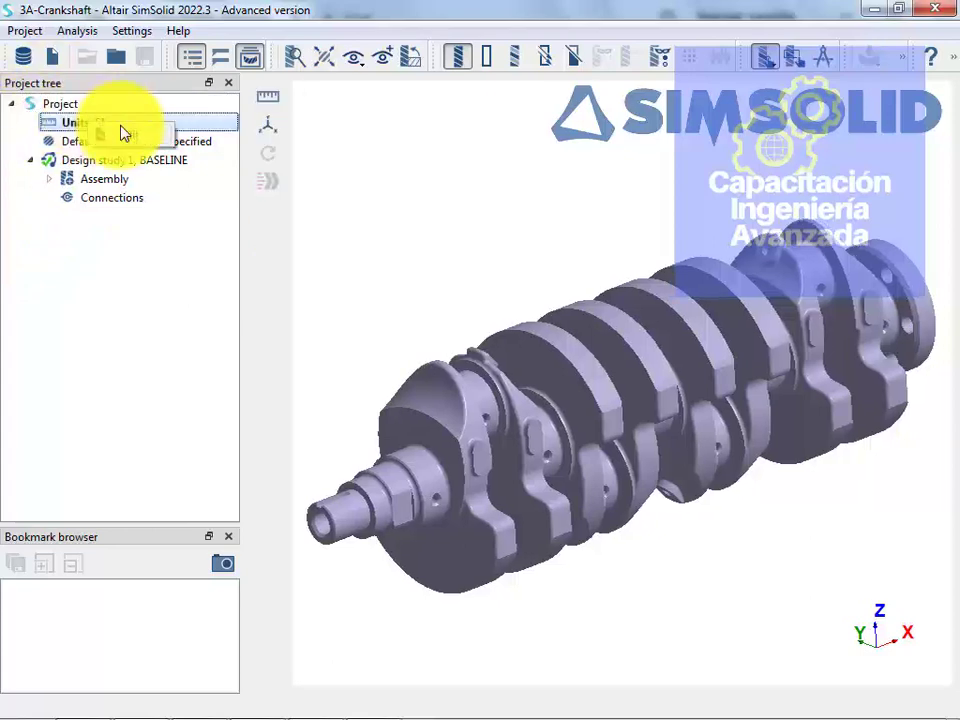
double_click(92, 122)
scroll(624, 412, down, 1)
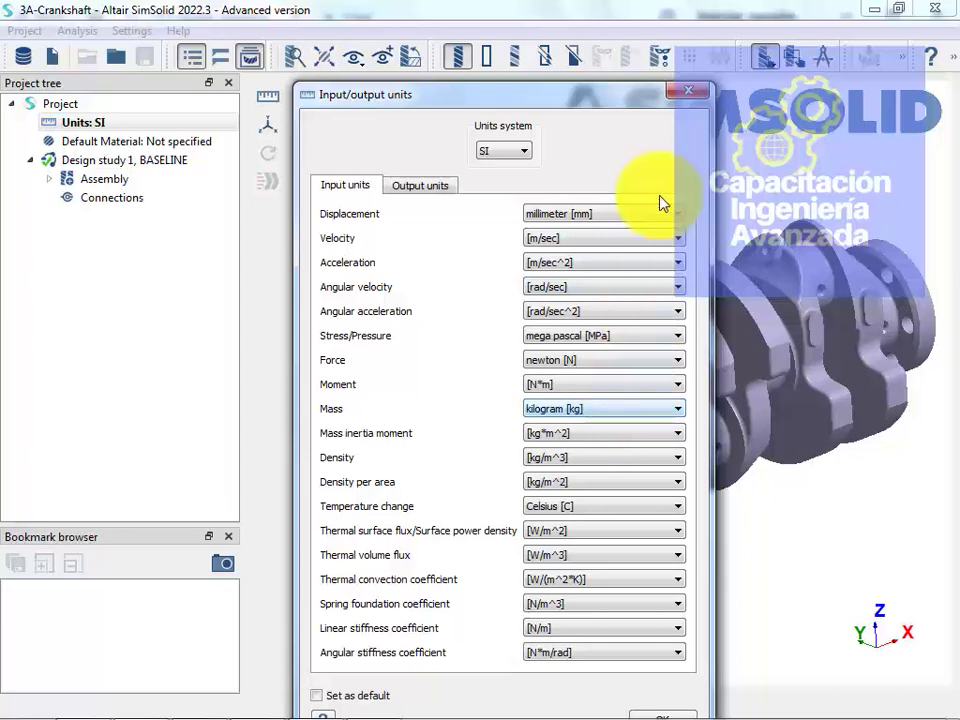
drag(565, 96, 559, 40)
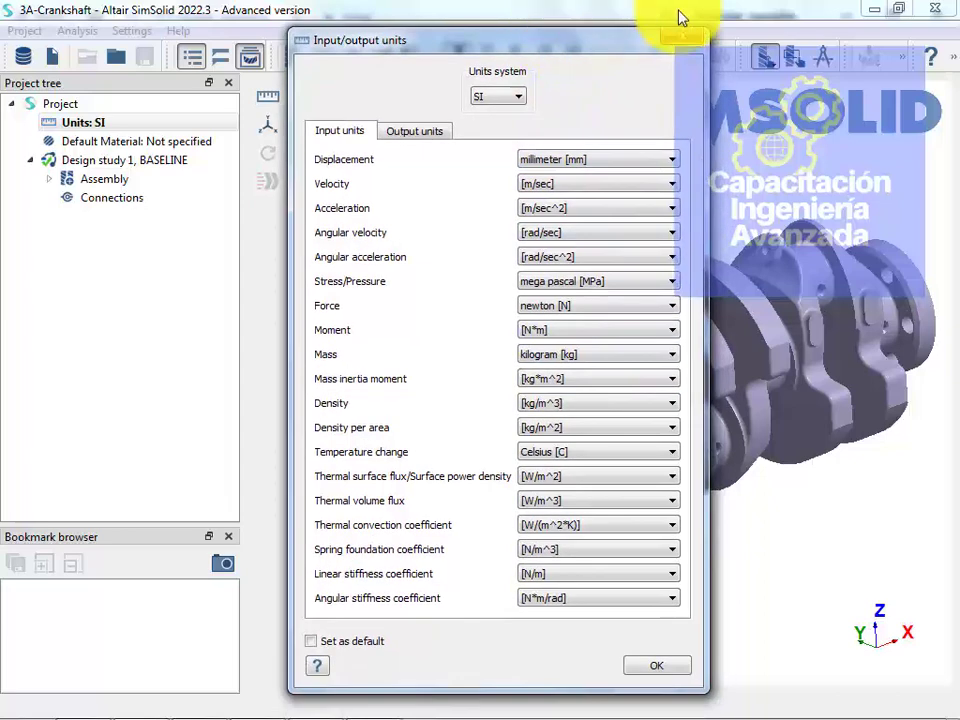
click(496, 100)
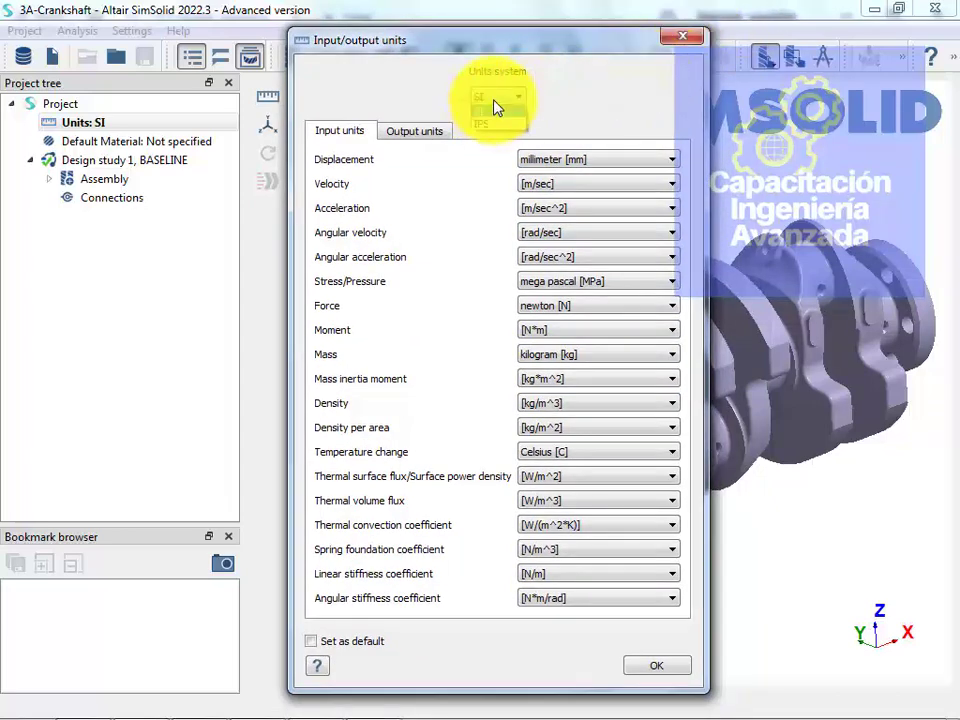
click(499, 107)
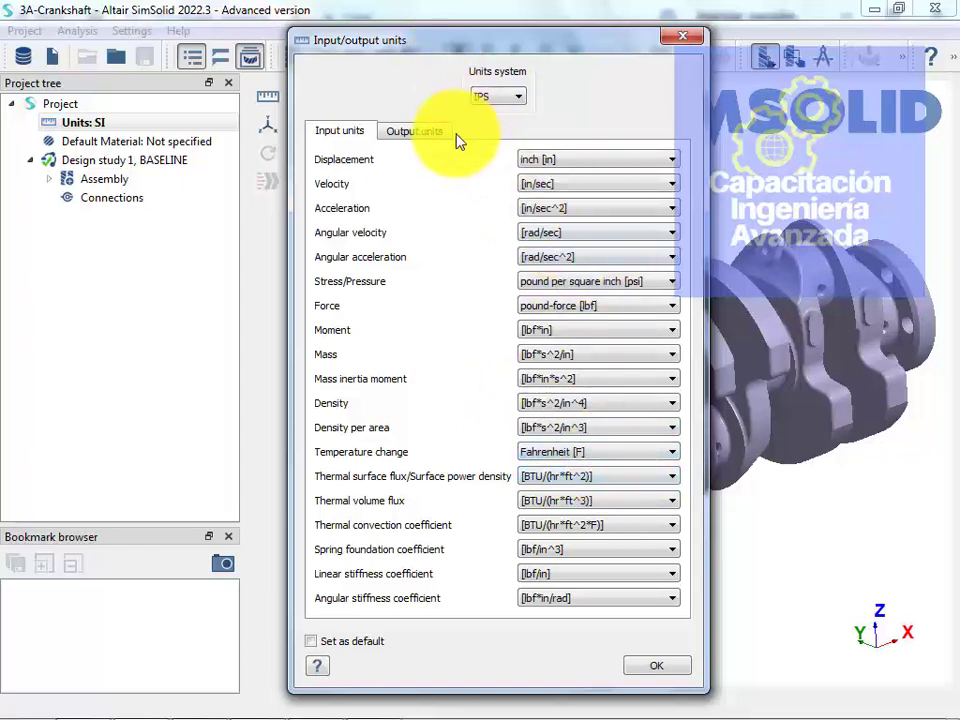
Review the input and output units of the IPS system and close the units settings without applying them
click(416, 135)
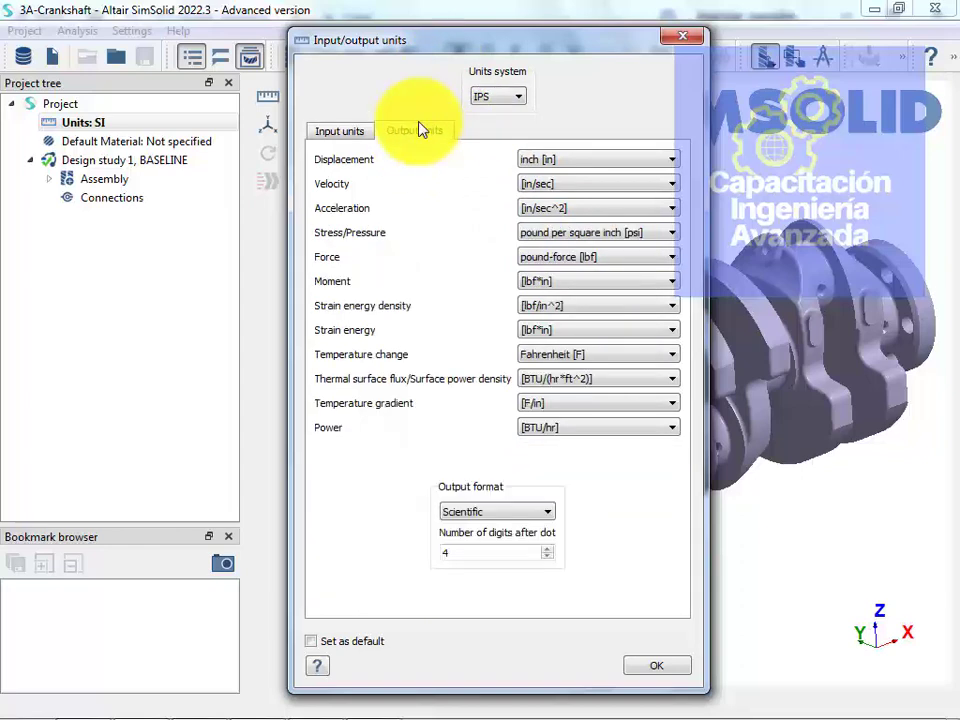
click(492, 111)
click(491, 95)
click(492, 127)
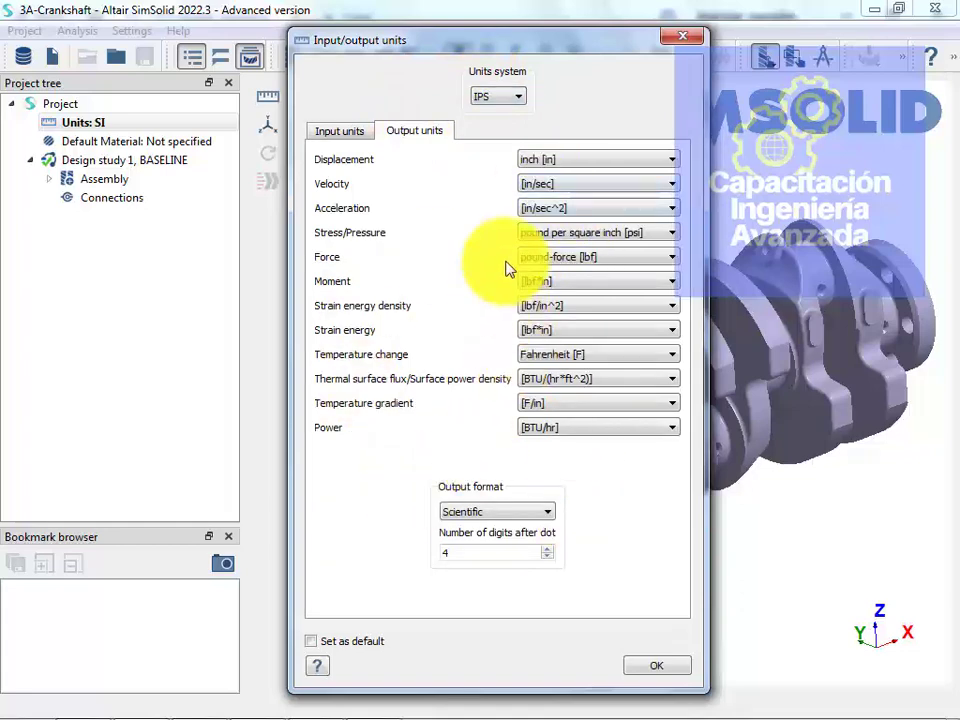
click(340, 132)
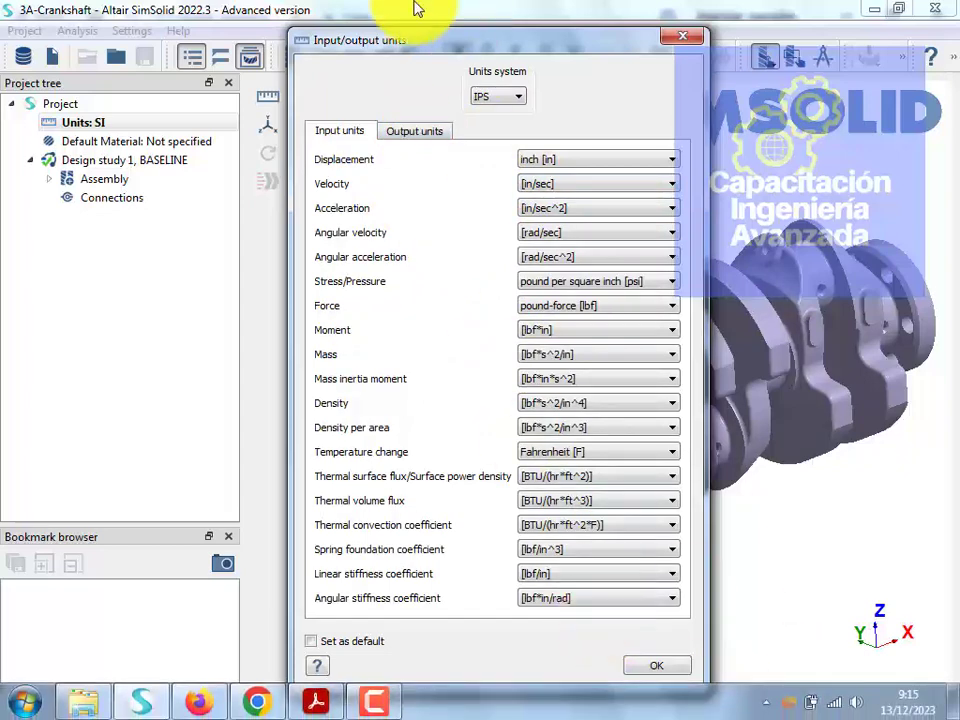
click(412, 128)
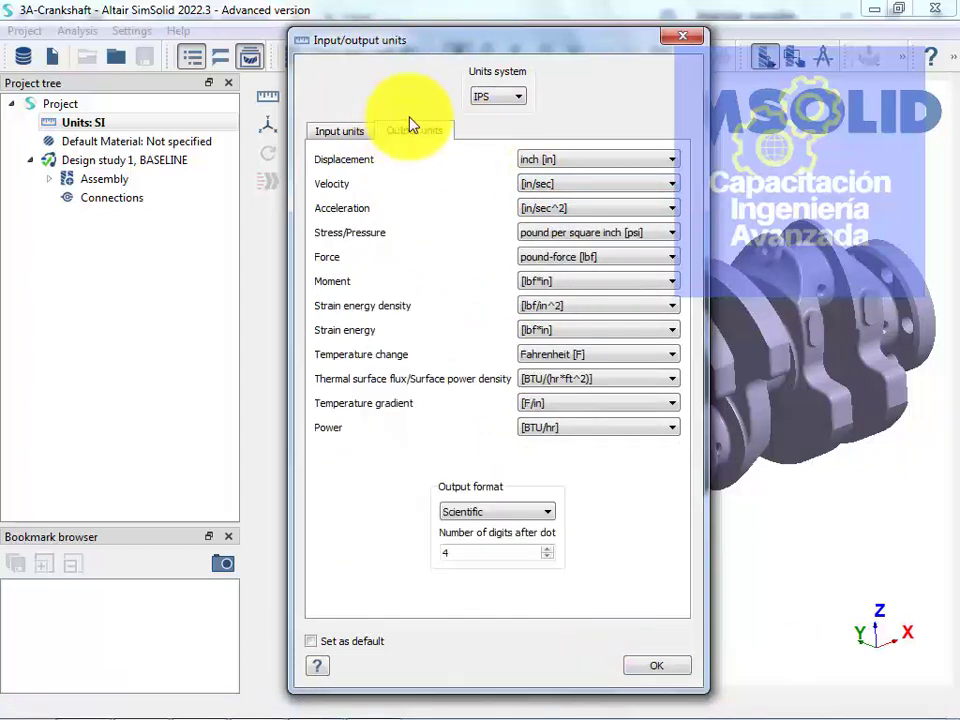
click(686, 45)
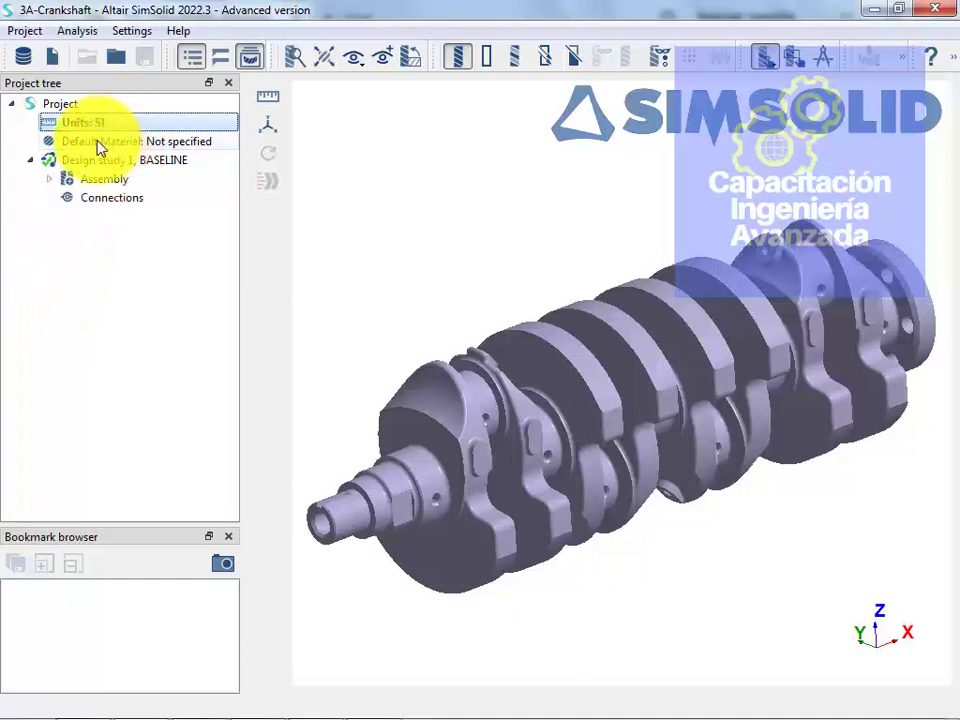
Open the project's default material selection from the material database and close it without applying a material
click(207, 141)
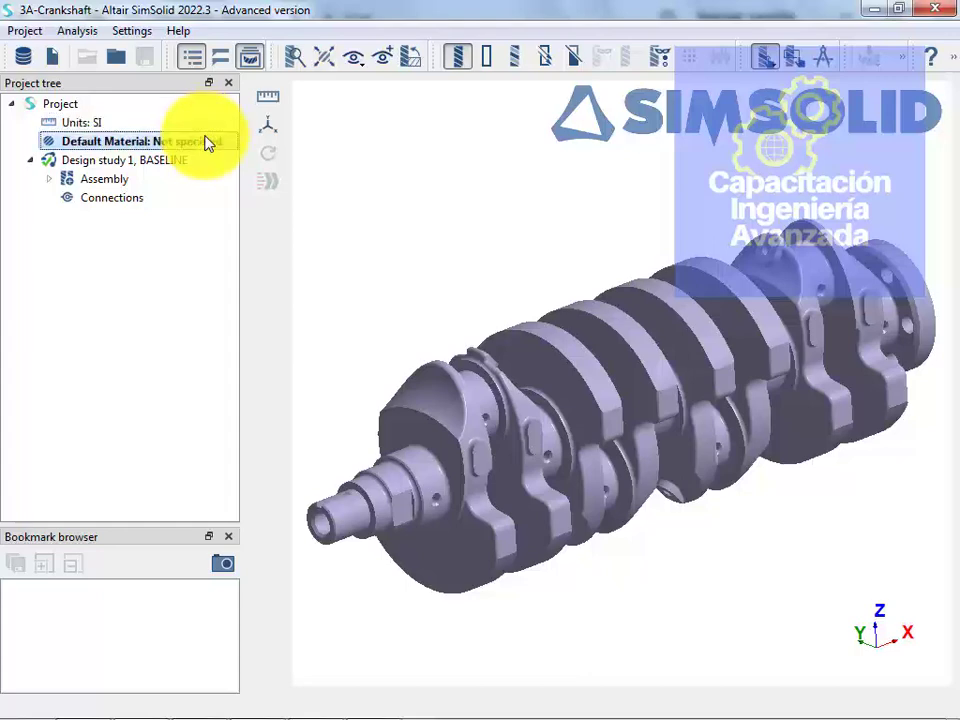
click(82, 122)
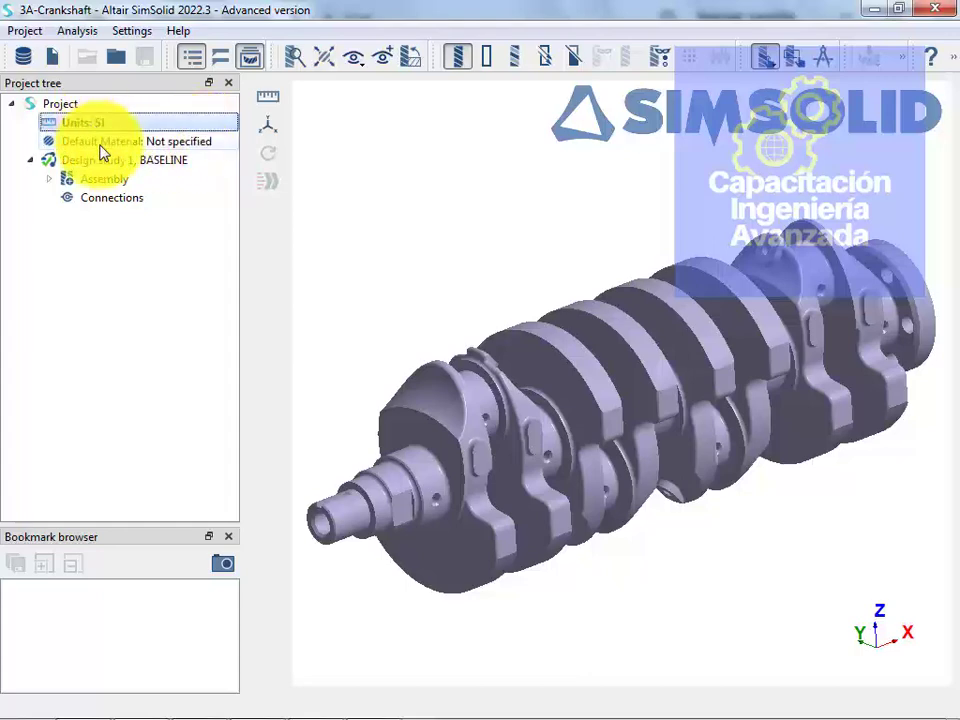
right_click(100, 147)
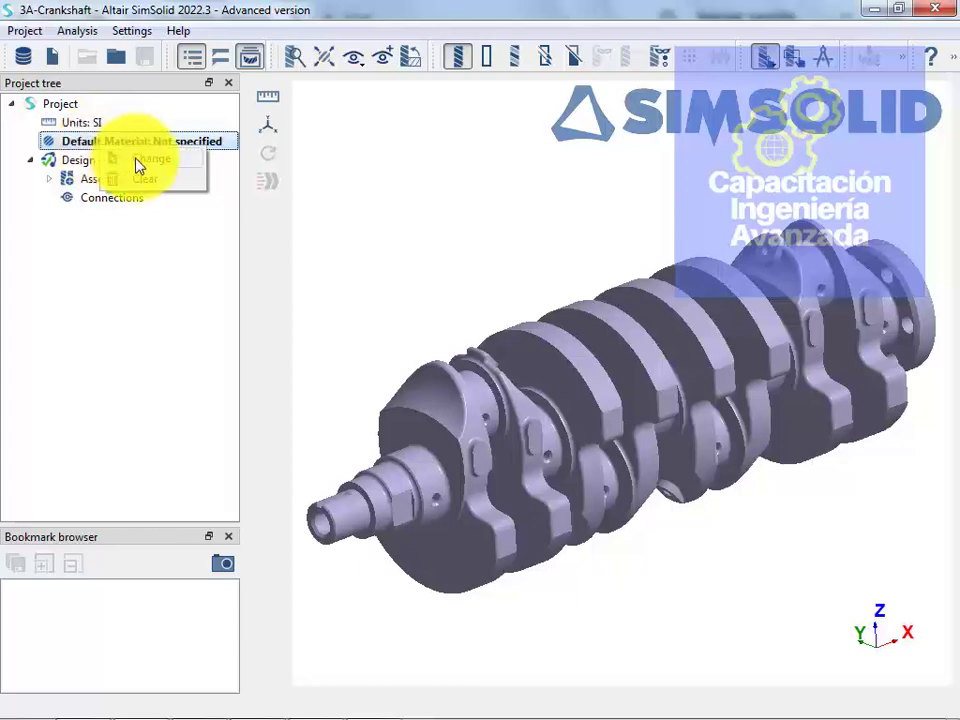
click(138, 165)
drag(771, 30, 565, 50)
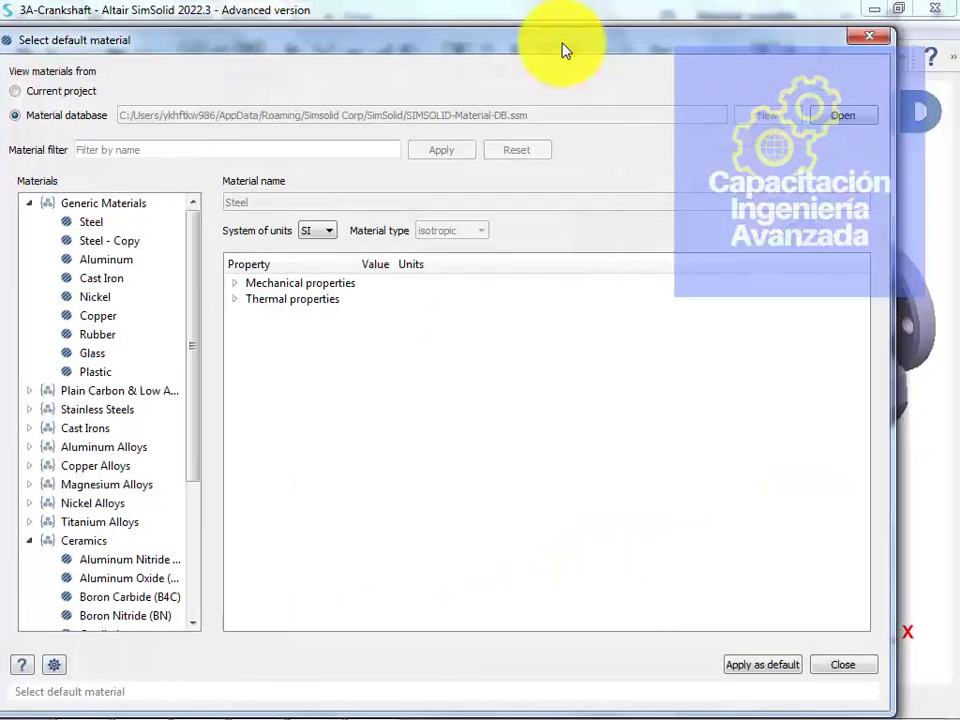
click(867, 37)
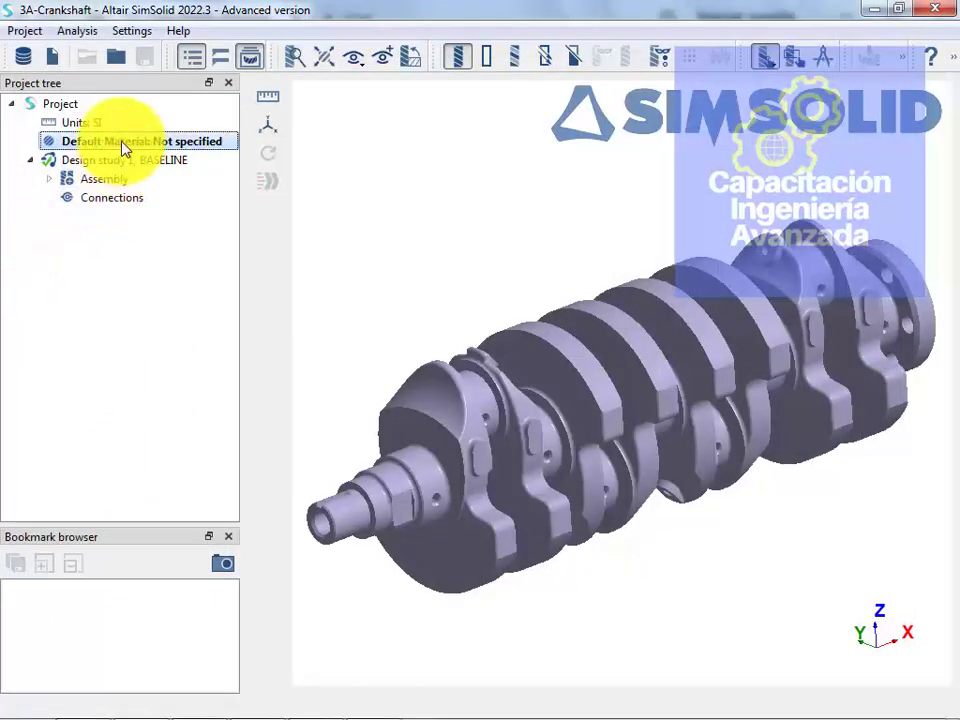
right_click(125, 147)
click(147, 160)
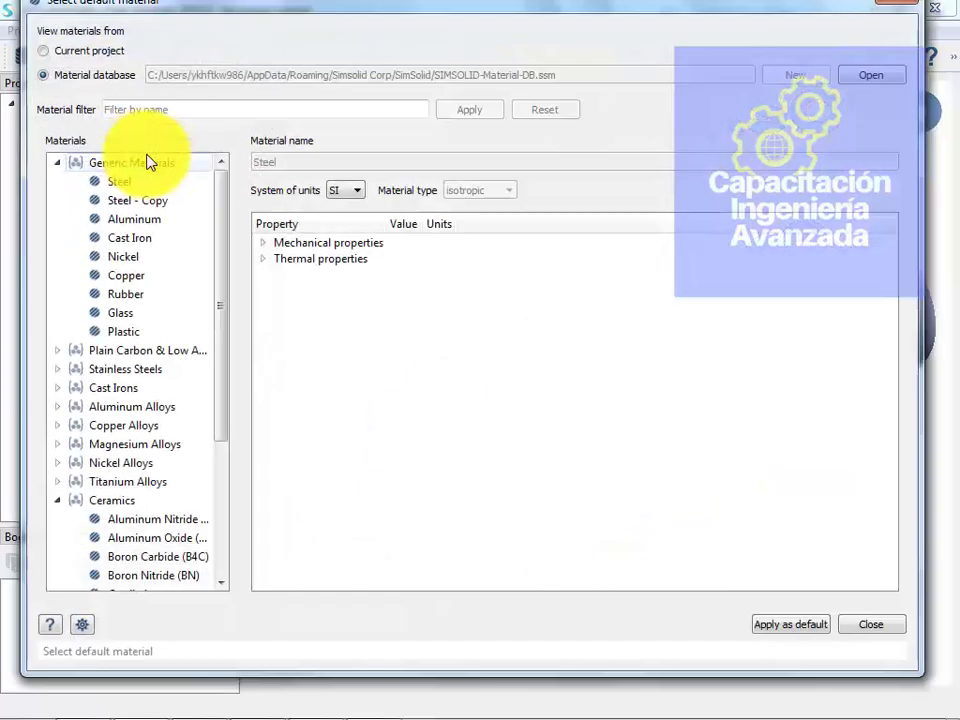
click(887, 6)
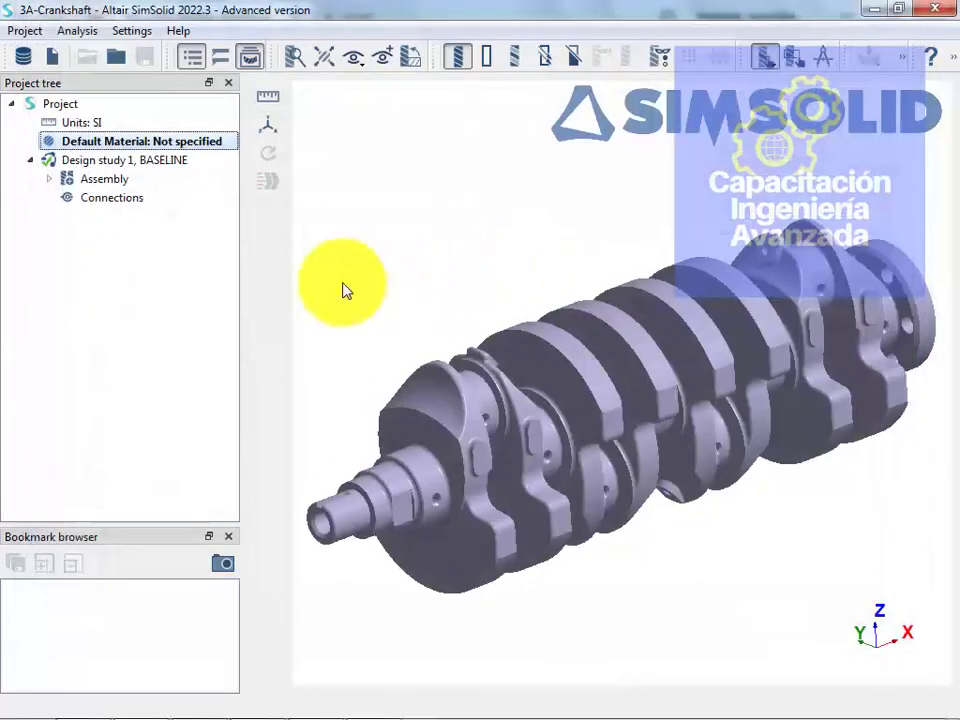
Examine the crankshaft's webs, journals and oil holes at the shaft-nose end up close and from further away
click(32, 162)
click(30, 161)
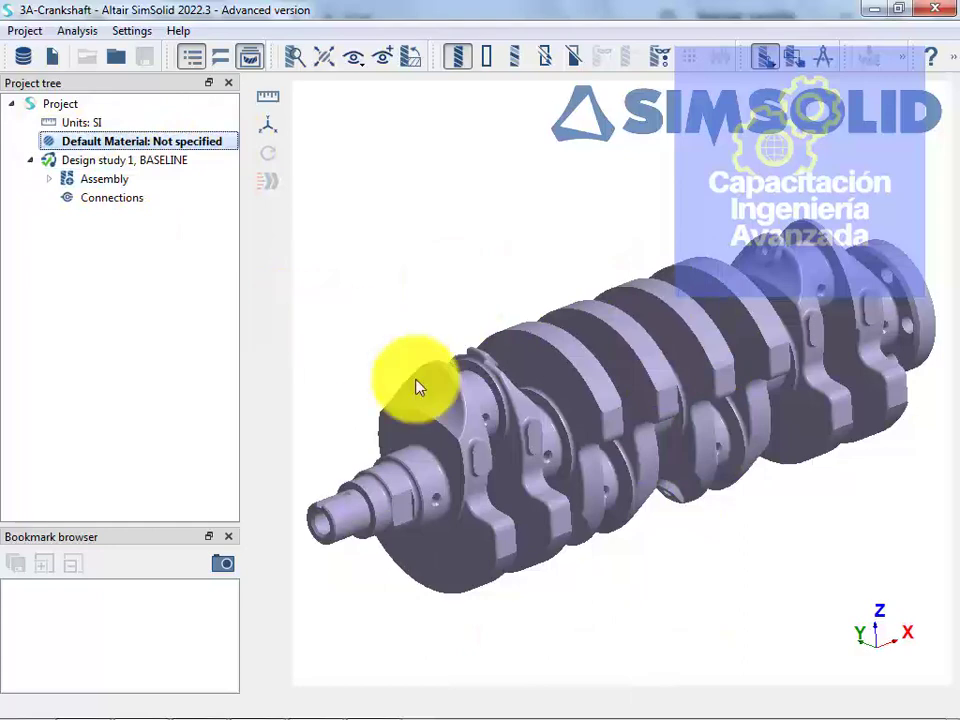
scroll(615, 543, up, 3)
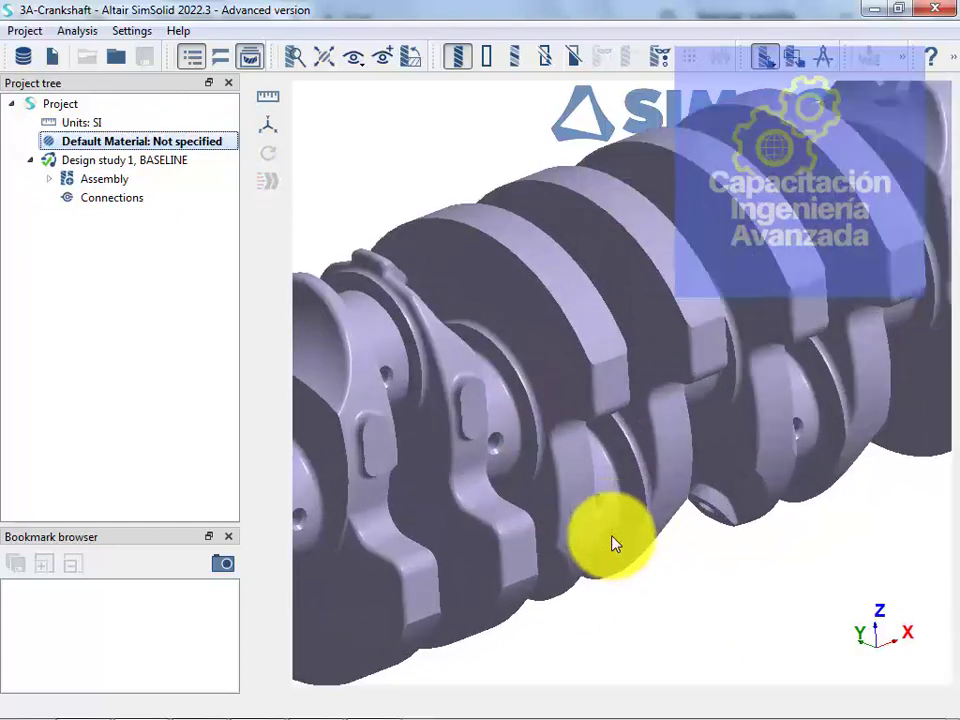
drag(615, 542, 746, 506)
scroll(503, 451, up, 3)
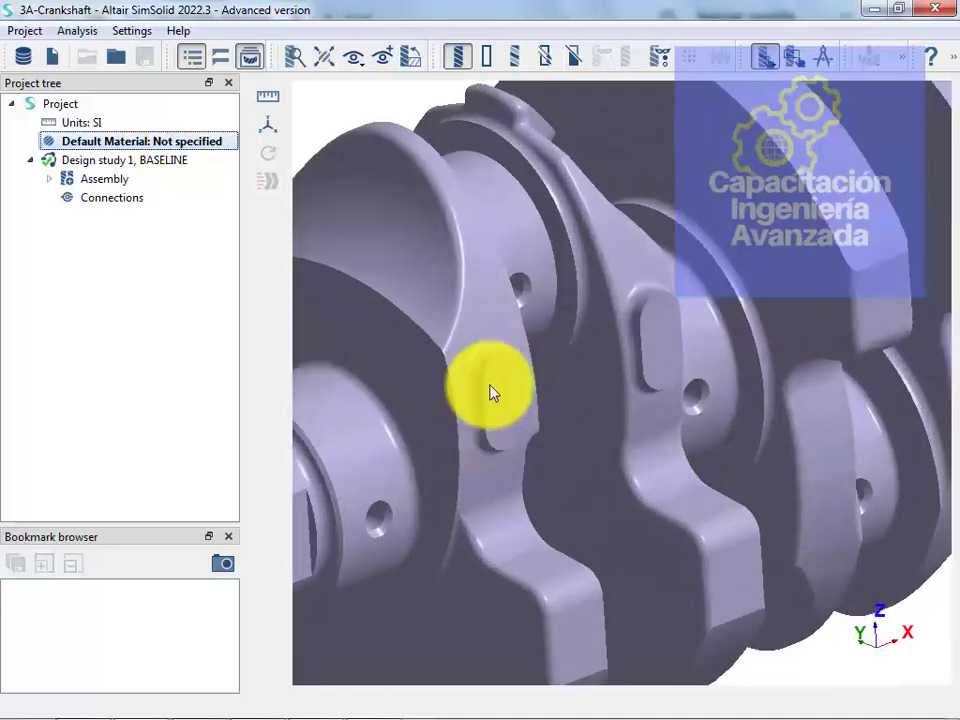
drag(490, 396, 647, 311)
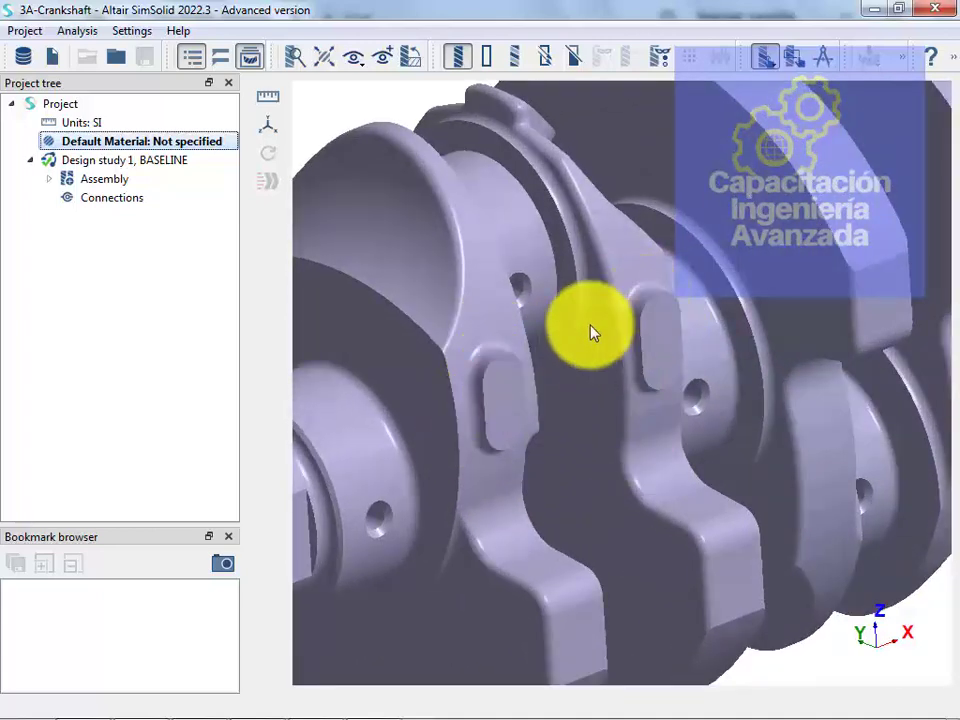
scroll(595, 328, down, 5)
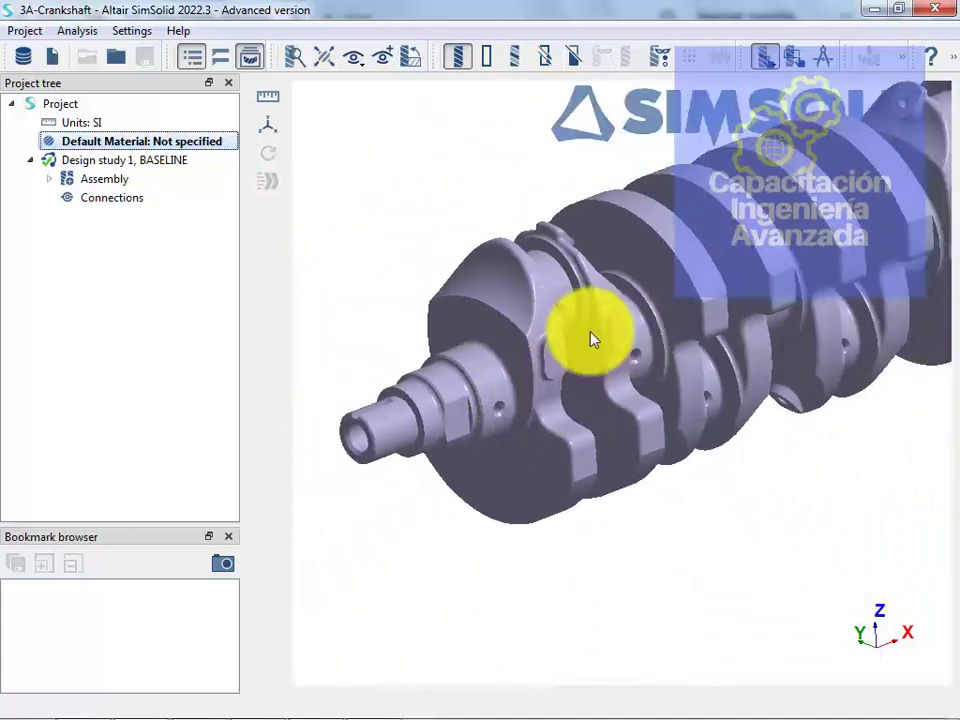
Expand the Assembly branch, select the Crankshaft part to highlight it in the model, and clear the selection
mouse_move(236, 688)
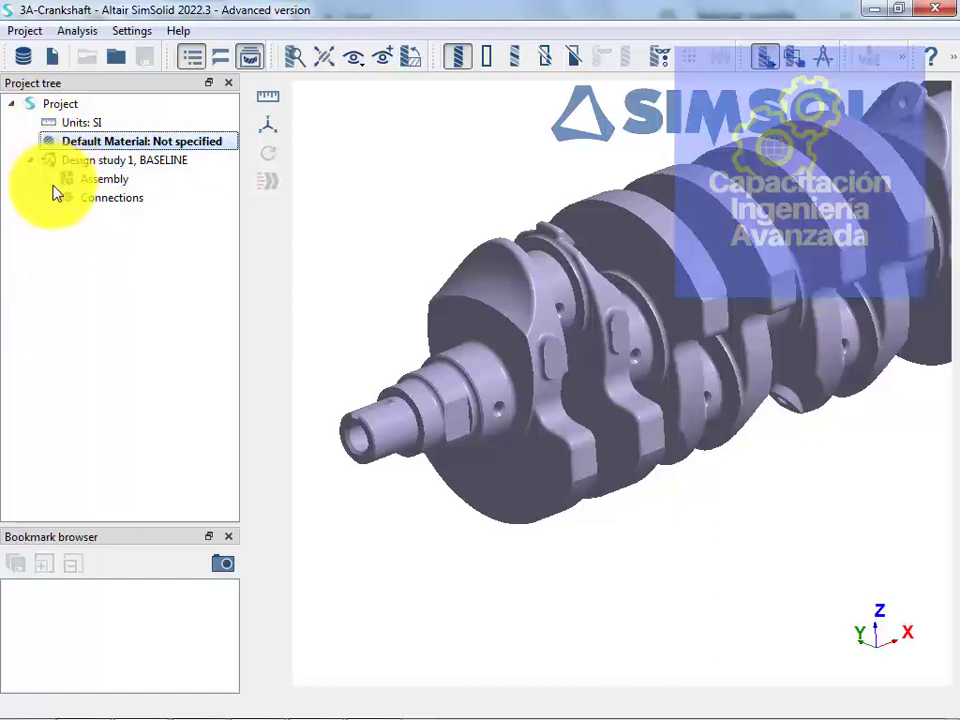
click(49, 179)
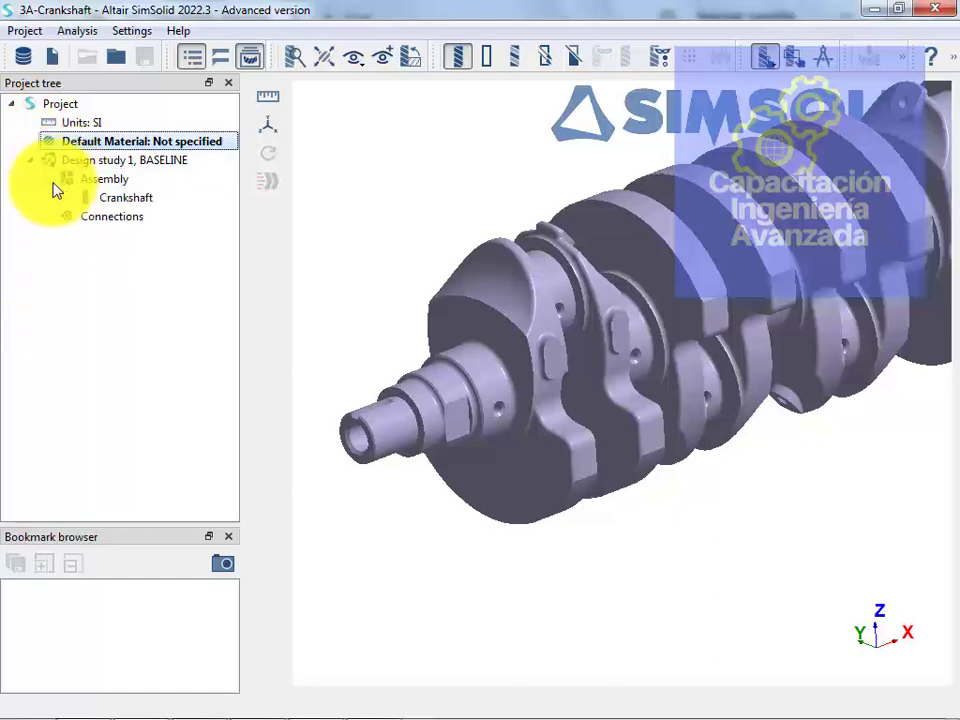
click(120, 180)
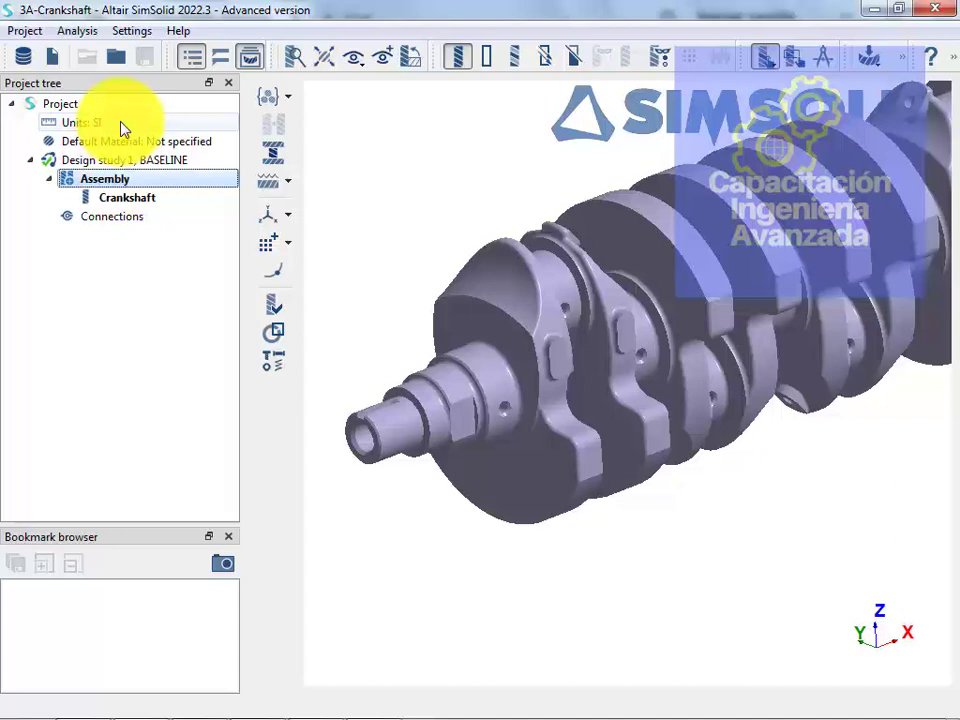
click(144, 206)
click(414, 231)
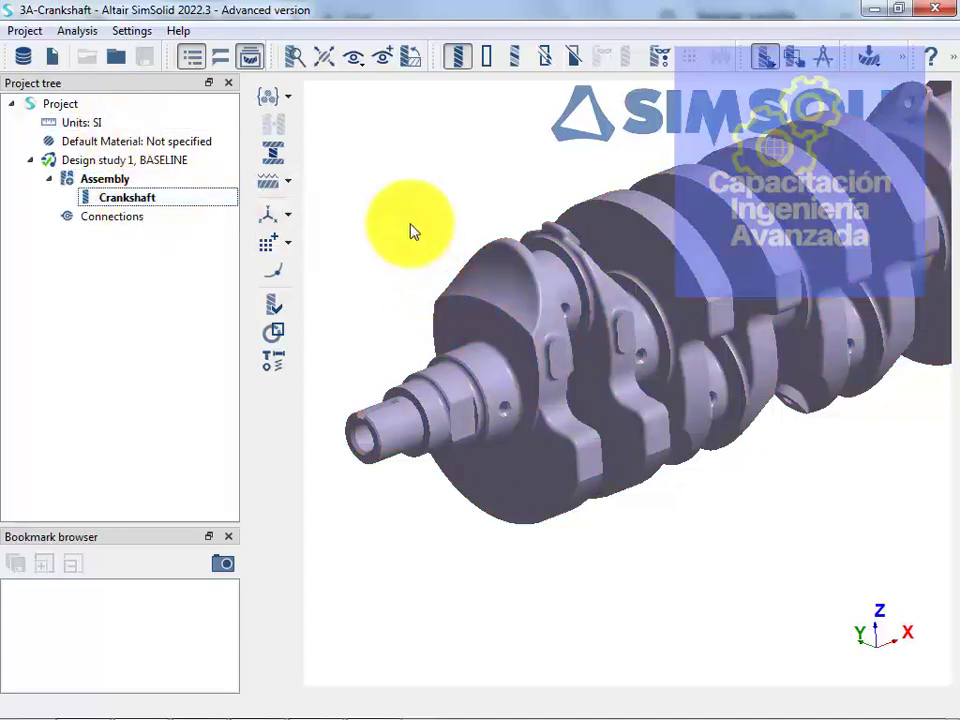
click(107, 205)
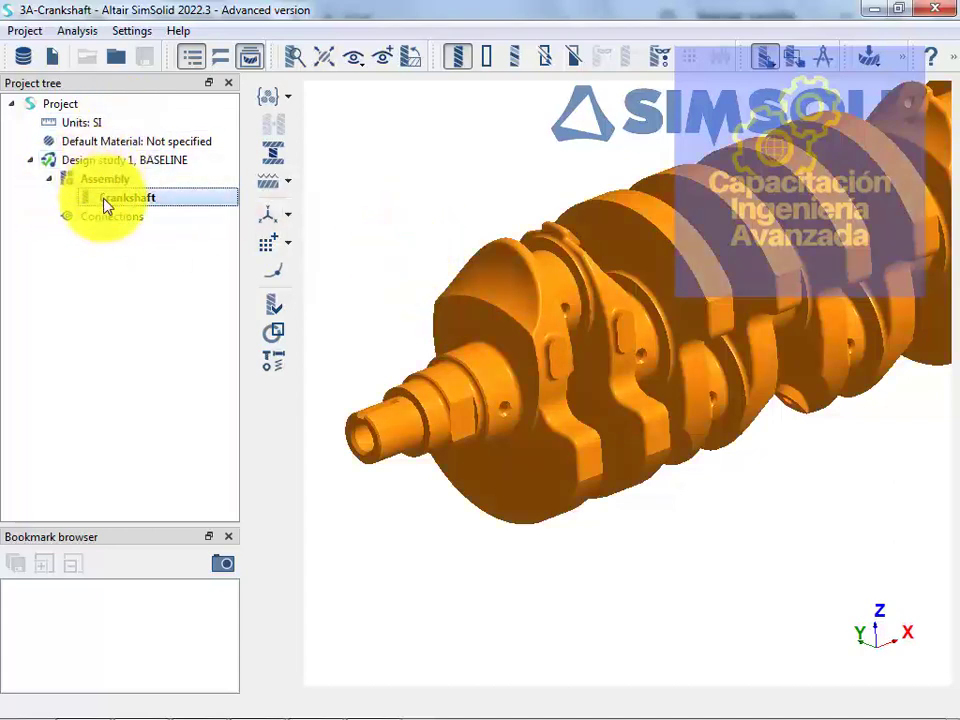
click(728, 505)
Examine the crankshaft's counterweights, crankpins and fillets from several angles, both up close and as a whole
middle_drag(718, 497, 636, 534)
scroll(561, 557, down, 3)
scroll(636, 537, up, 4)
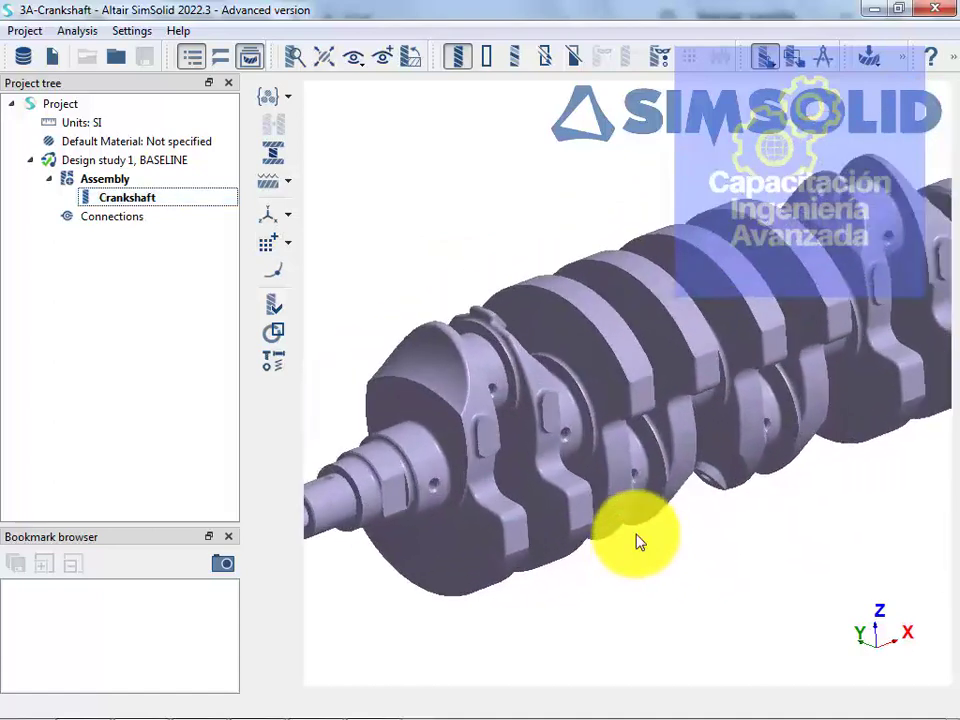
scroll(625, 540, down, 3)
drag(612, 538, 592, 556)
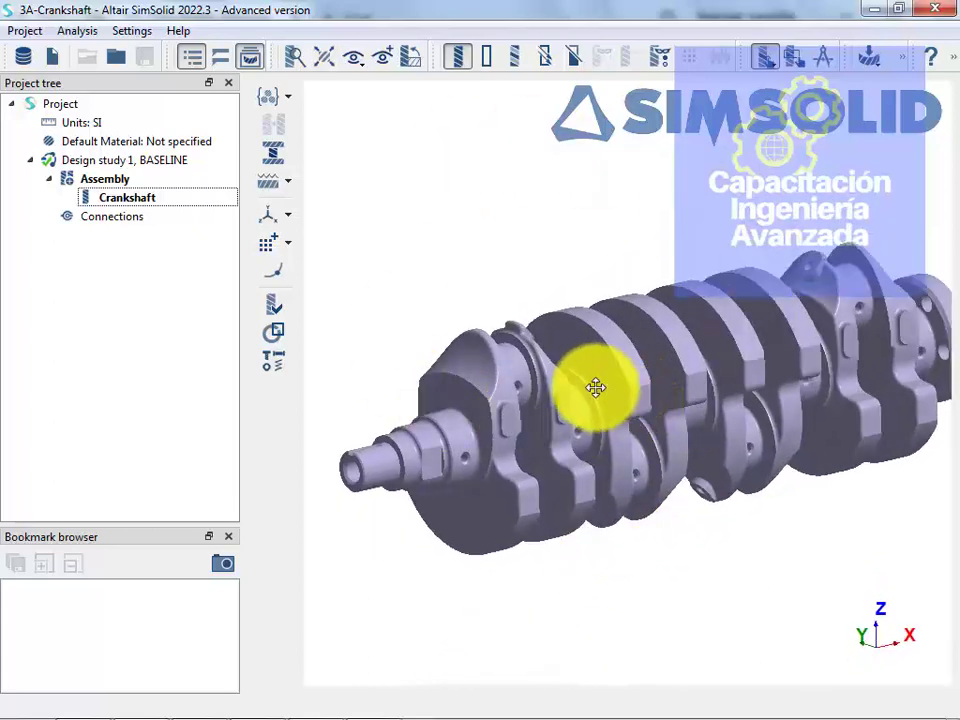
drag(636, 379, 600, 375)
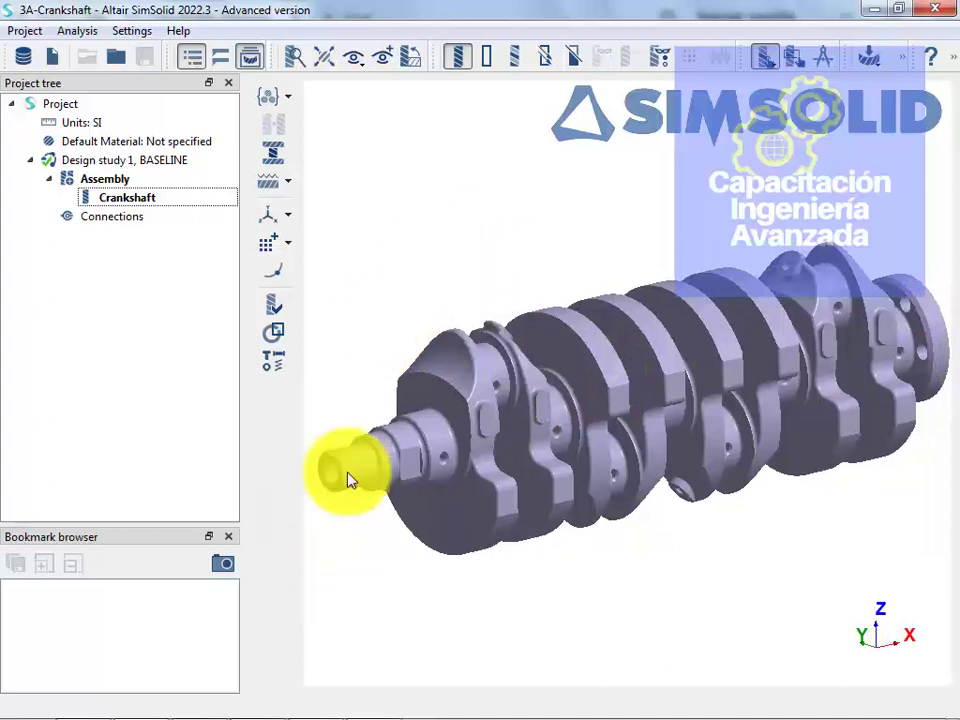
scroll(524, 356, up, 3)
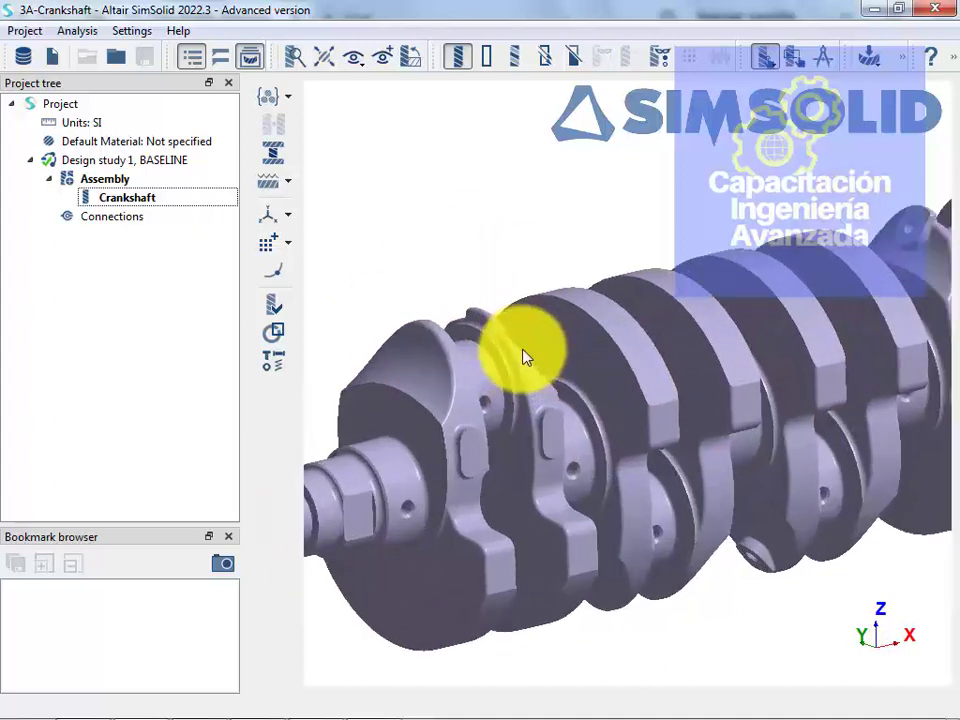
scroll(526, 360, up, 2)
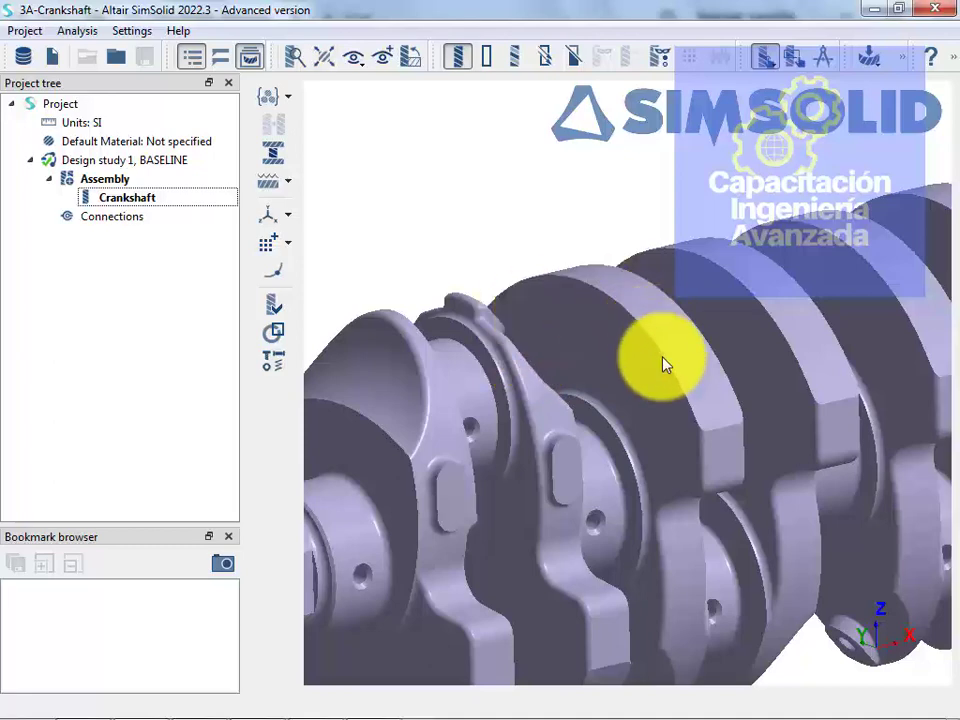
scroll(707, 529, up, 2)
scroll(660, 369, down, 3)
drag(660, 369, 774, 621)
scroll(725, 597, up, 3)
scroll(725, 597, up, 2)
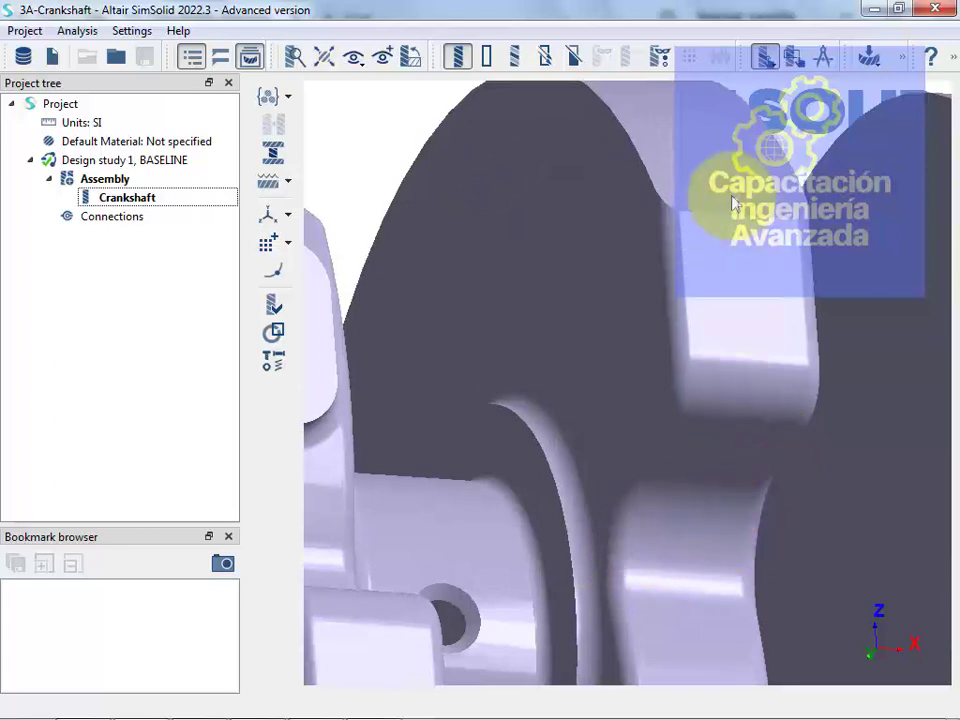
scroll(620, 273, down, 4)
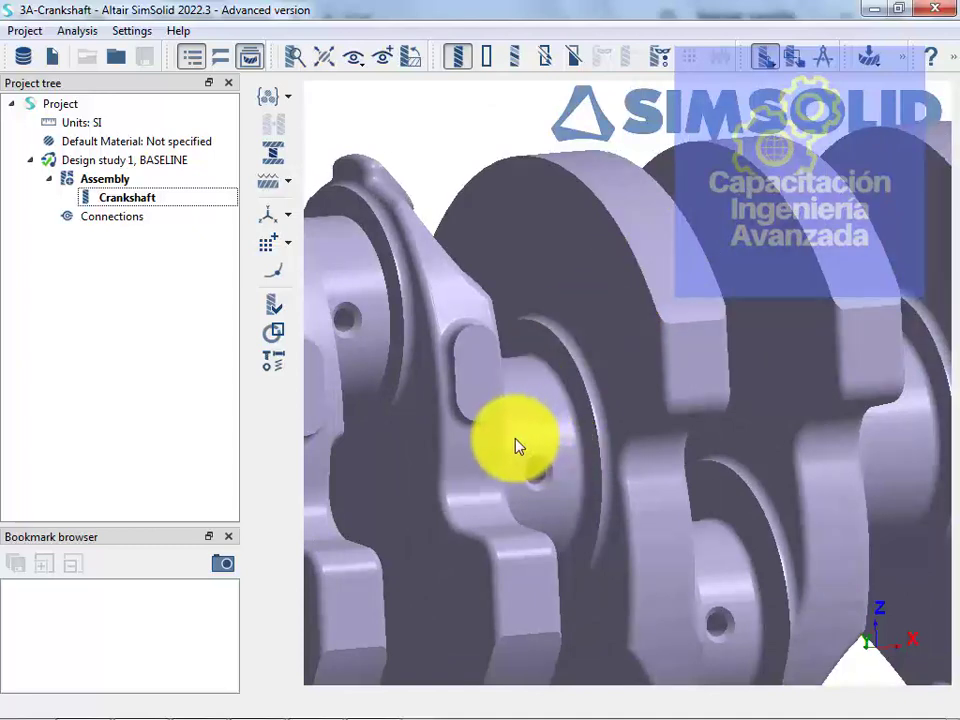
scroll(505, 447, down, 5)
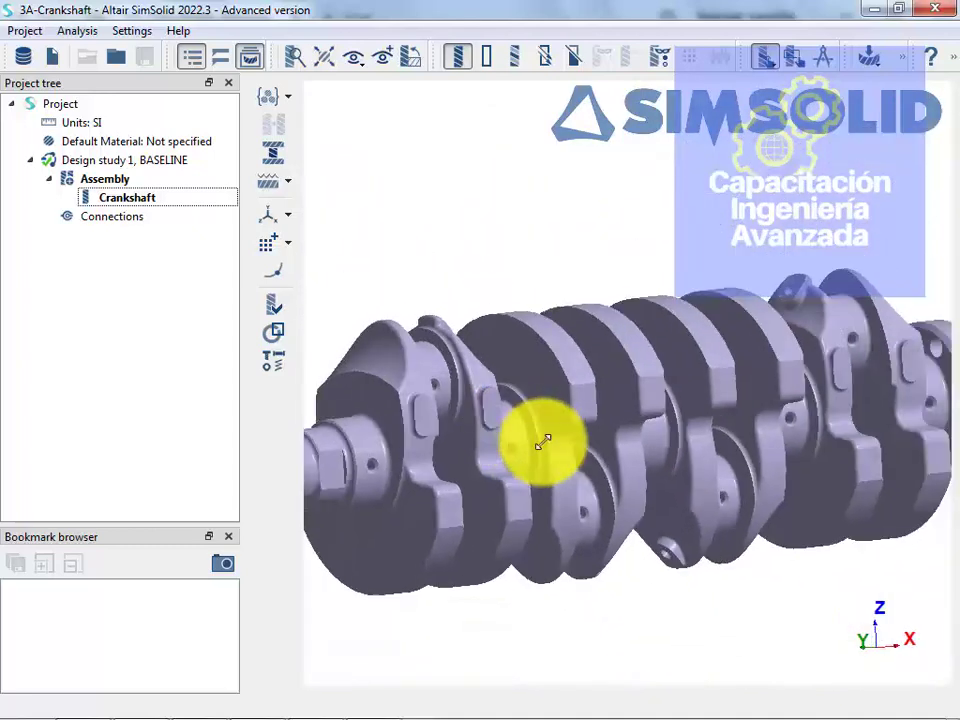
scroll(568, 469, up, 5)
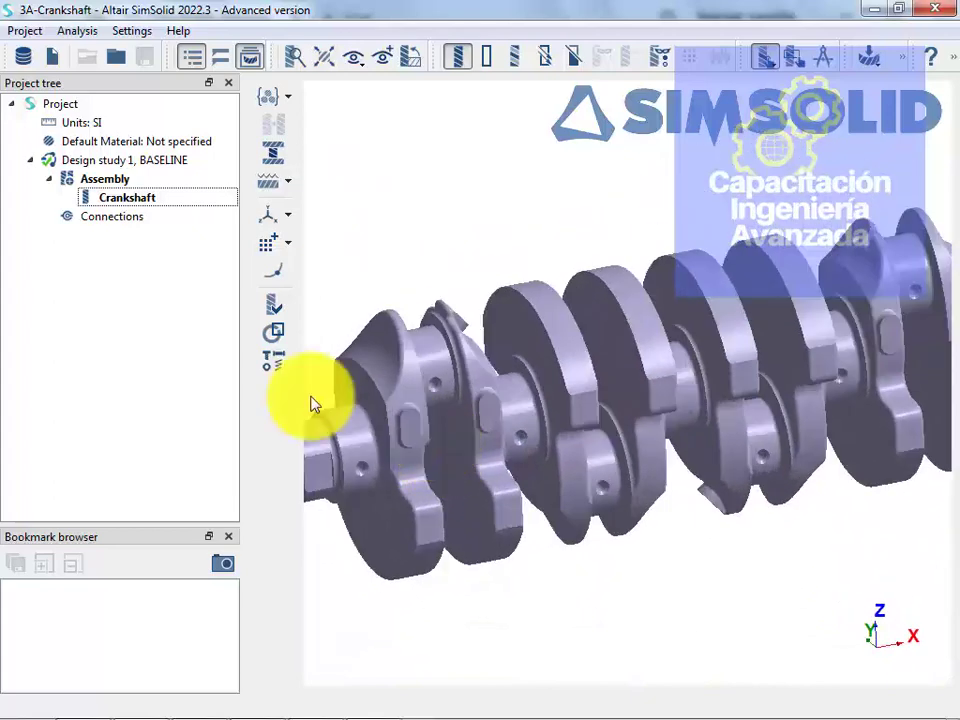
Select the Connections branch to view its tools, and collapse the Assembly branch
click(120, 222)
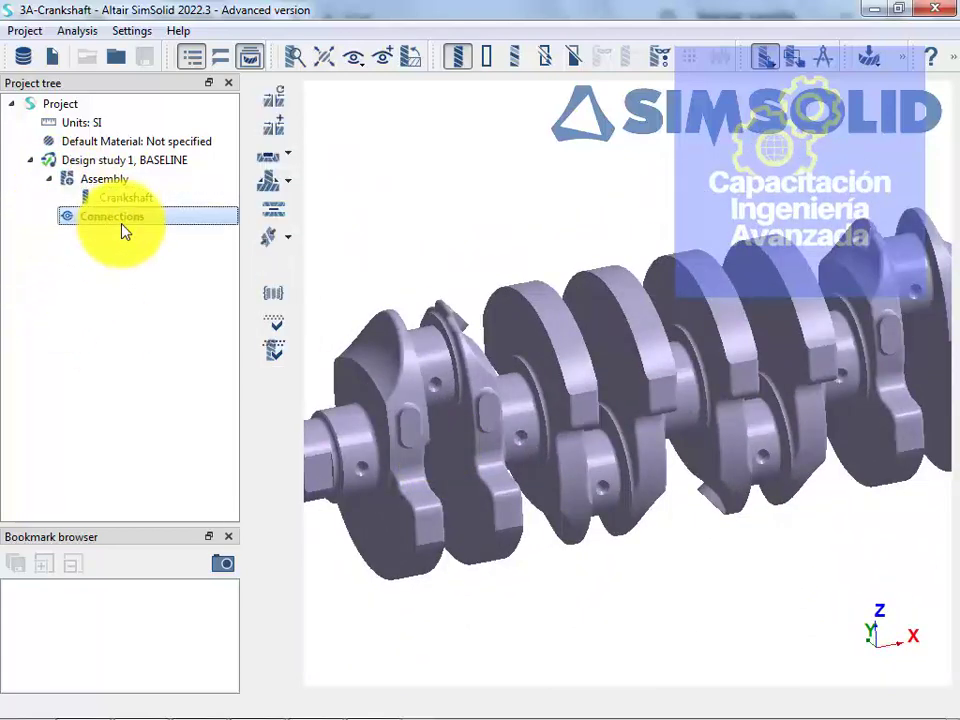
click(46, 181)
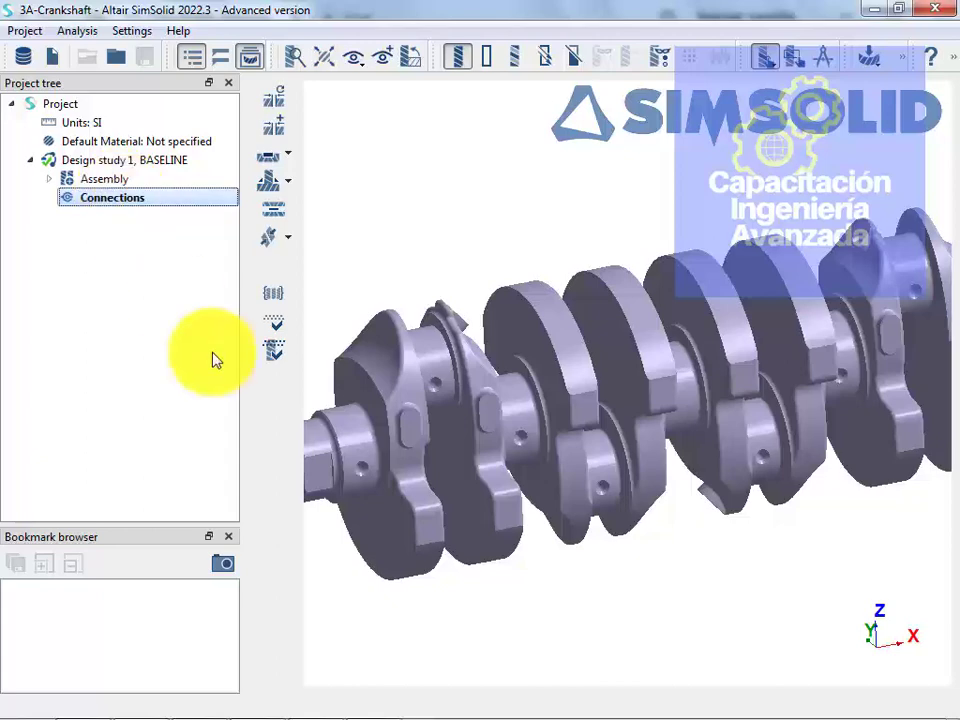
scroll(432, 452, up, 2)
scroll(430, 451, down, 3)
right_drag(430, 450, 551, 454)
scroll(518, 460, up, 5)
scroll(518, 460, down, 2)
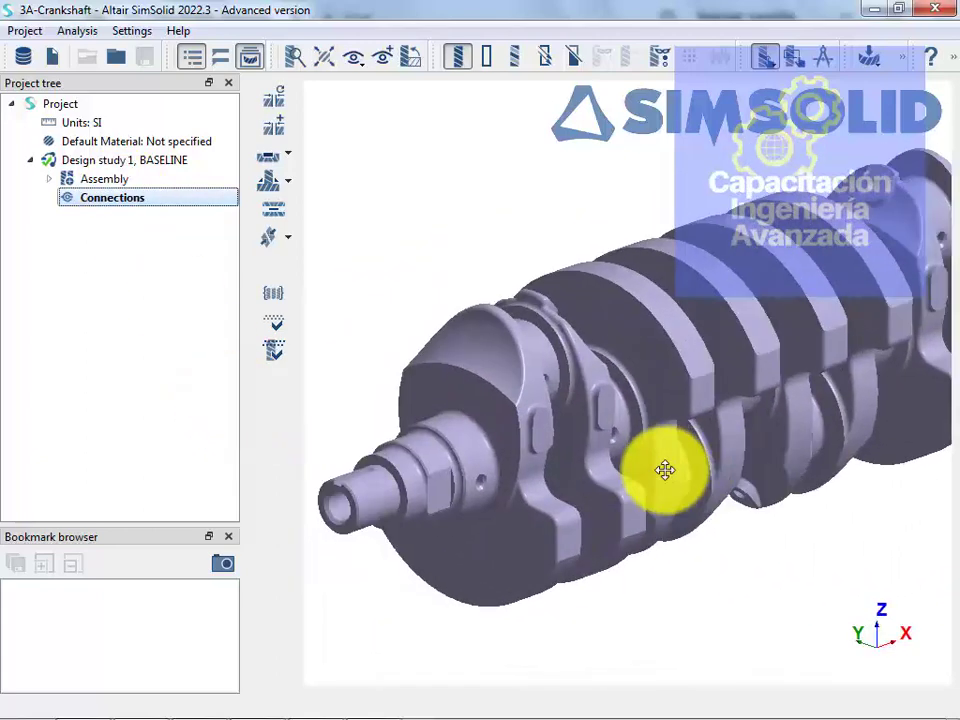
Hide and restore the project tree several times, leaving it displayed
click(190, 58)
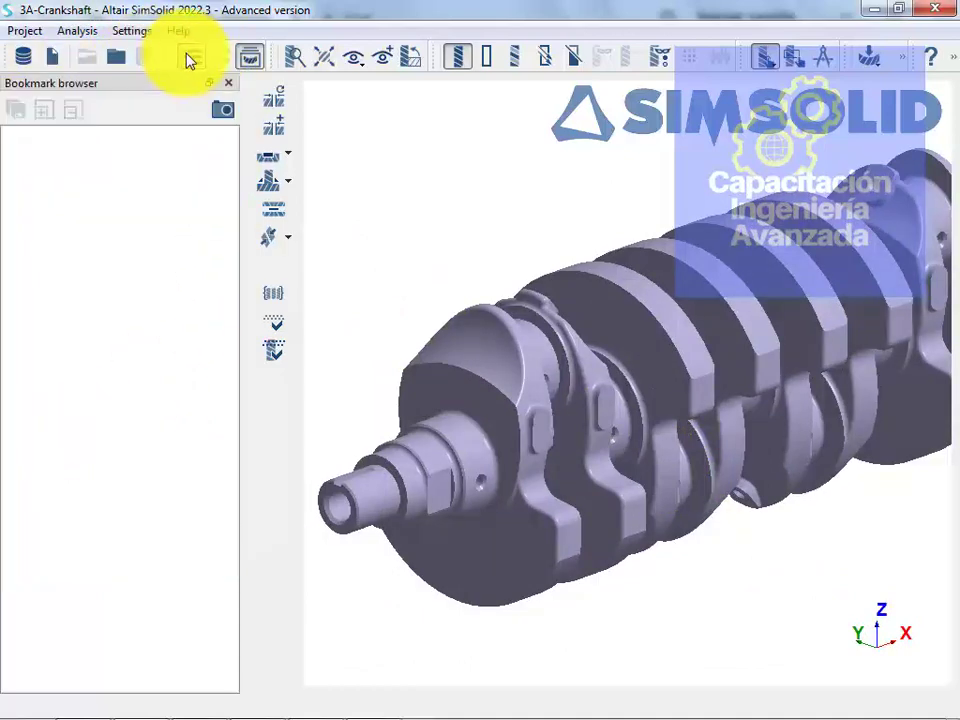
click(190, 58)
click(190, 58)
click(193, 60)
click(193, 60)
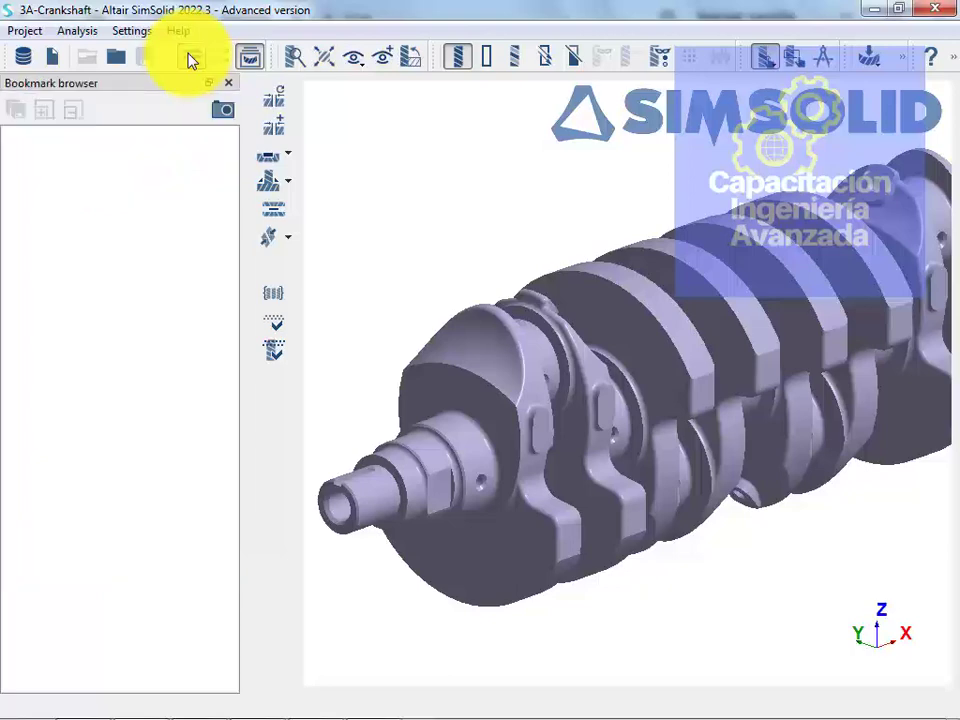
click(193, 60)
click(193, 60)
click(191, 59)
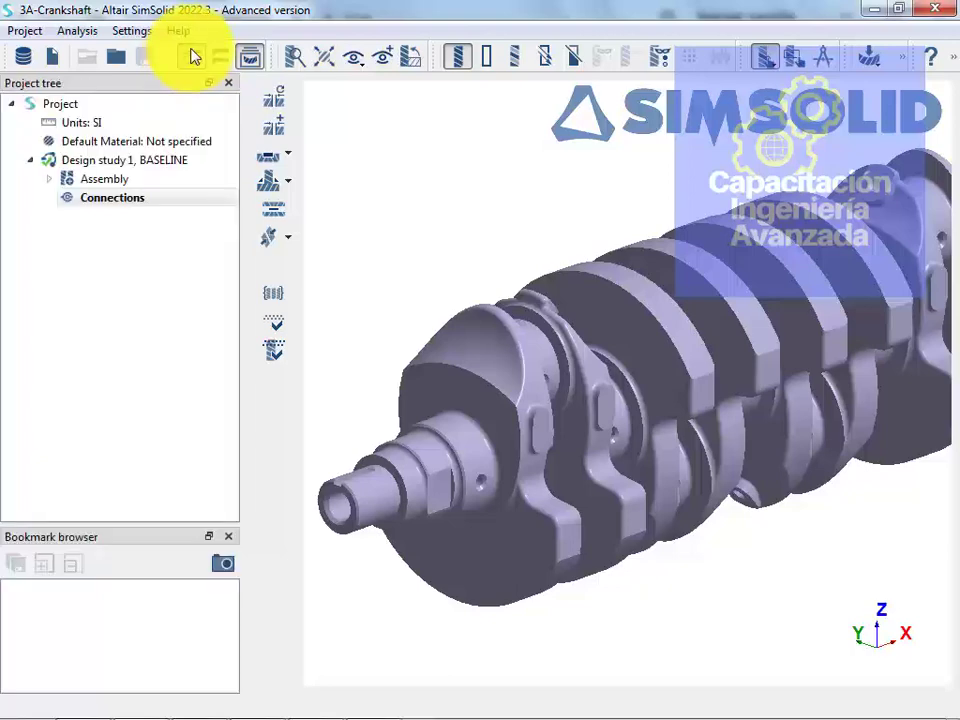
Check the project tree items for comments, close the comments information, and look at the crankshaft from another angle
click(215, 60)
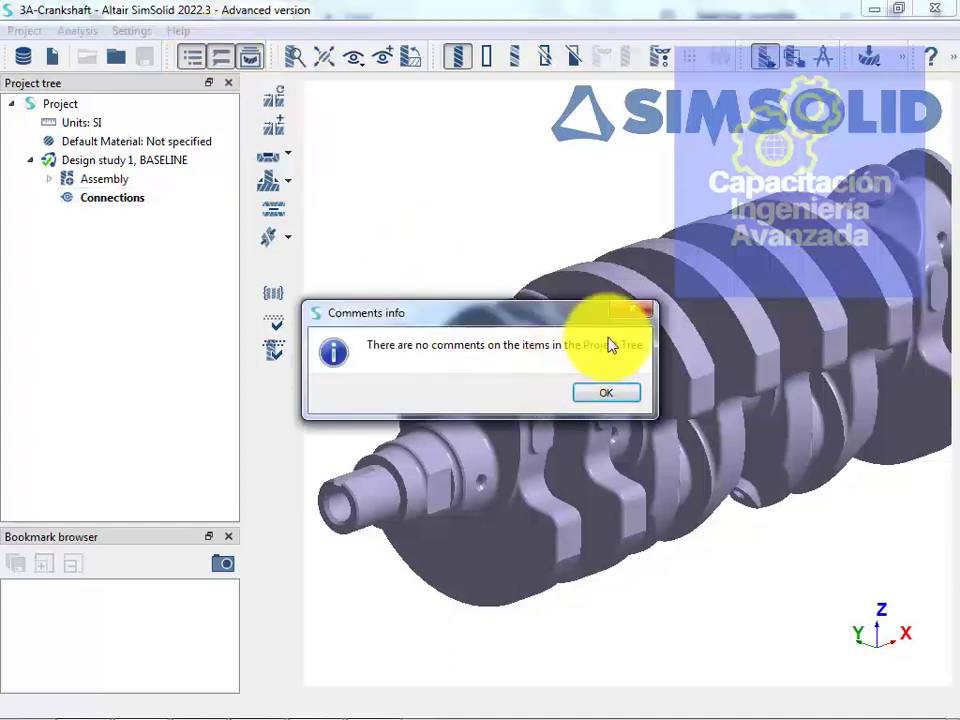
click(630, 312)
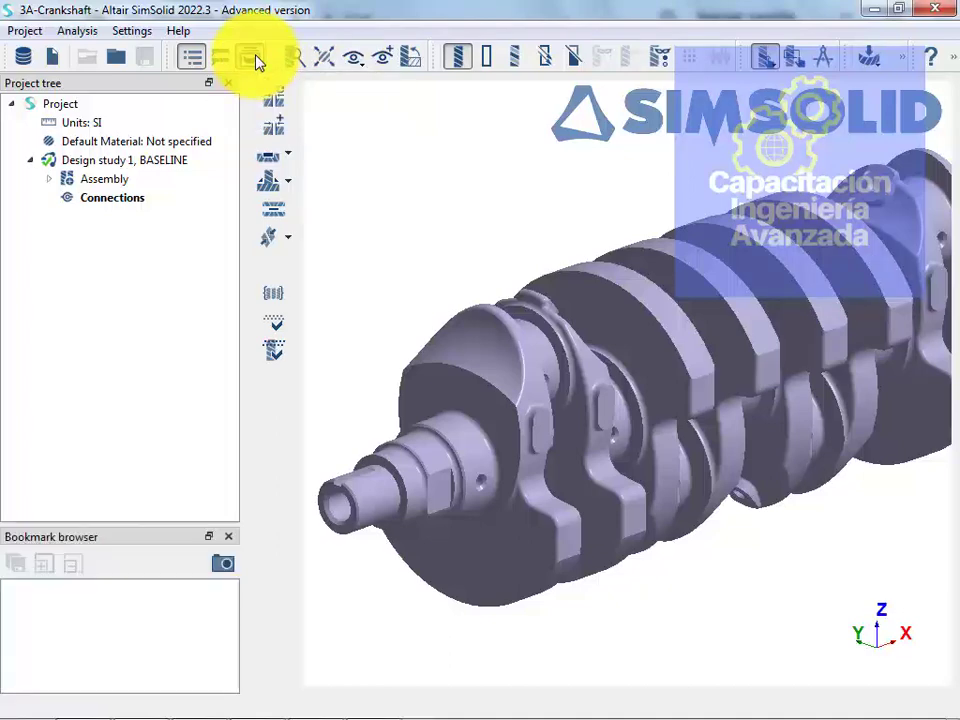
right_drag(666, 600, 632, 608)
right_drag(666, 570, 411, 476)
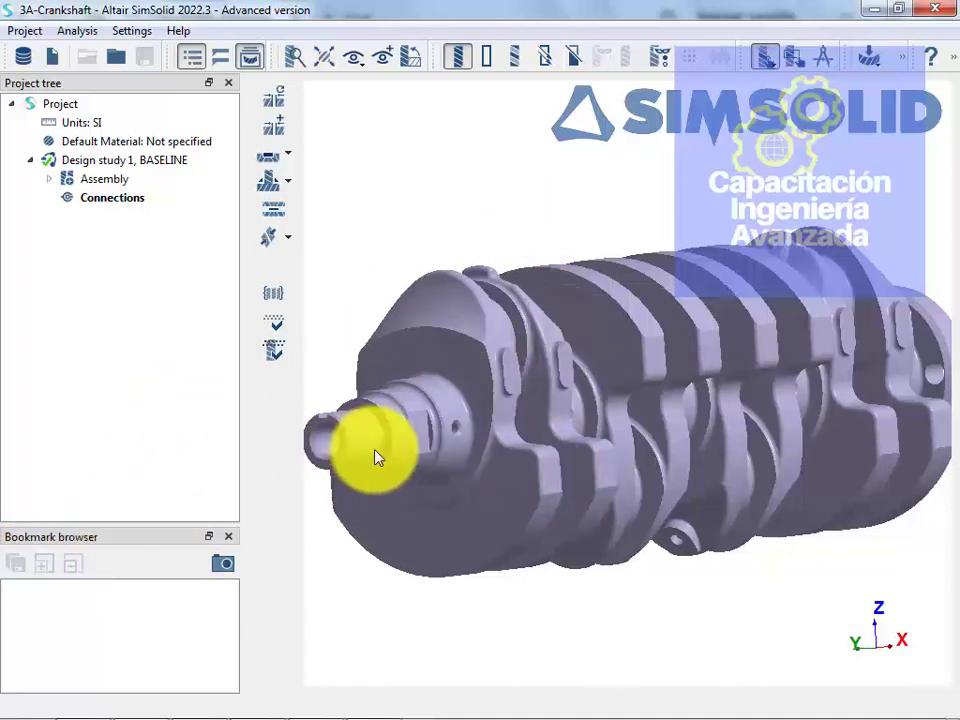
Use window zoom to examine the crankshaft's front webs, a web pad and the hollow shaft end up close, returning to the whole model
click(295, 60)
drag(500, 268, 590, 406)
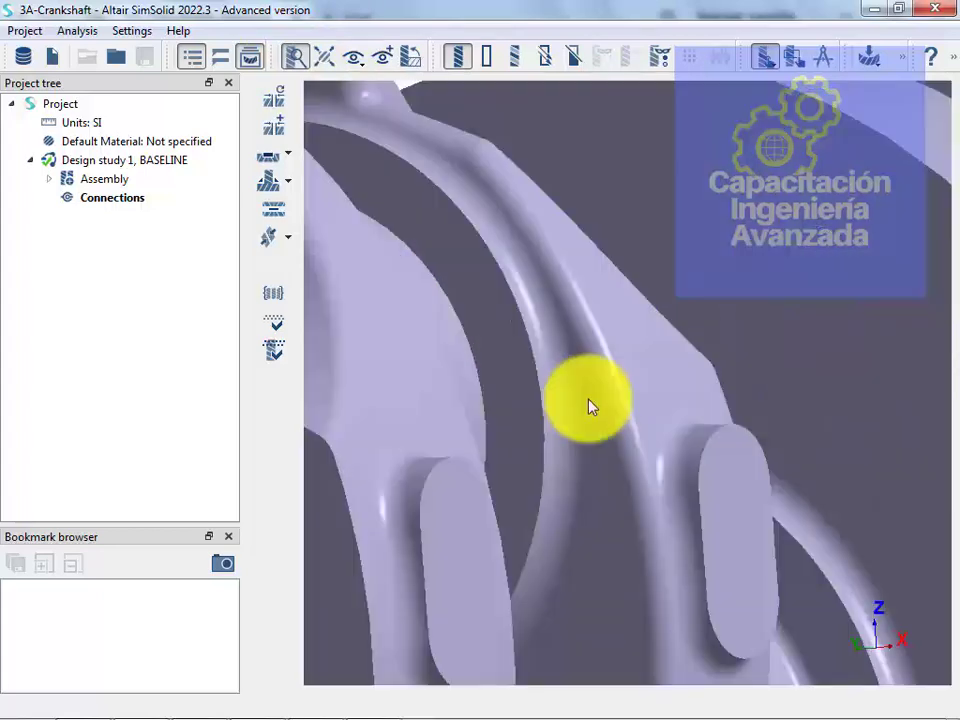
scroll(559, 395, down, 3)
scroll(556, 390, down, 3)
drag(553, 383, 606, 450)
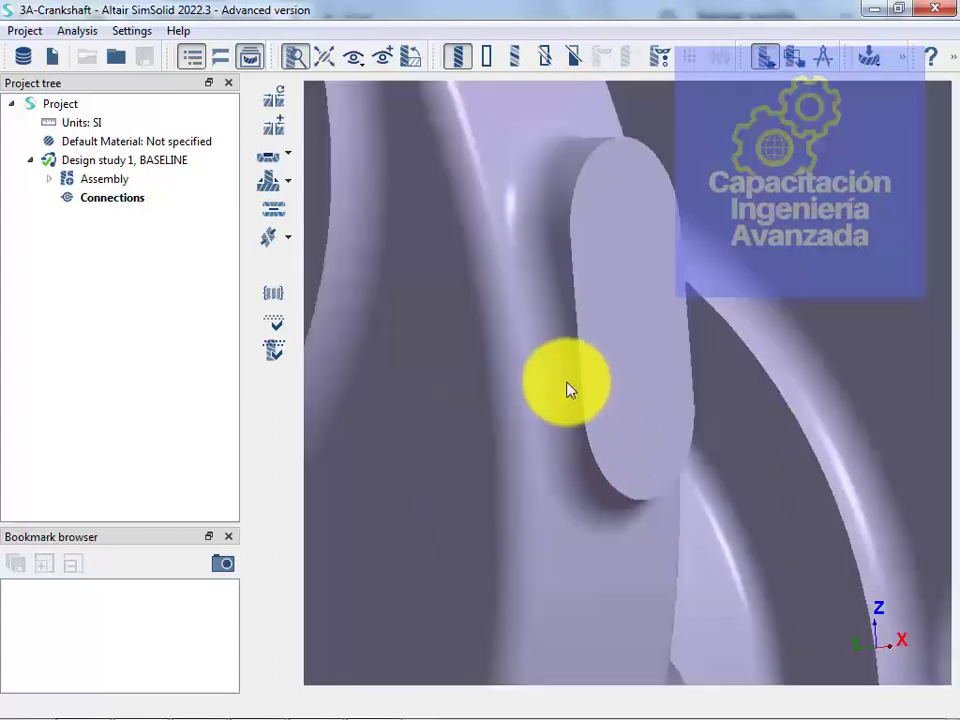
scroll(535, 330, down, 5)
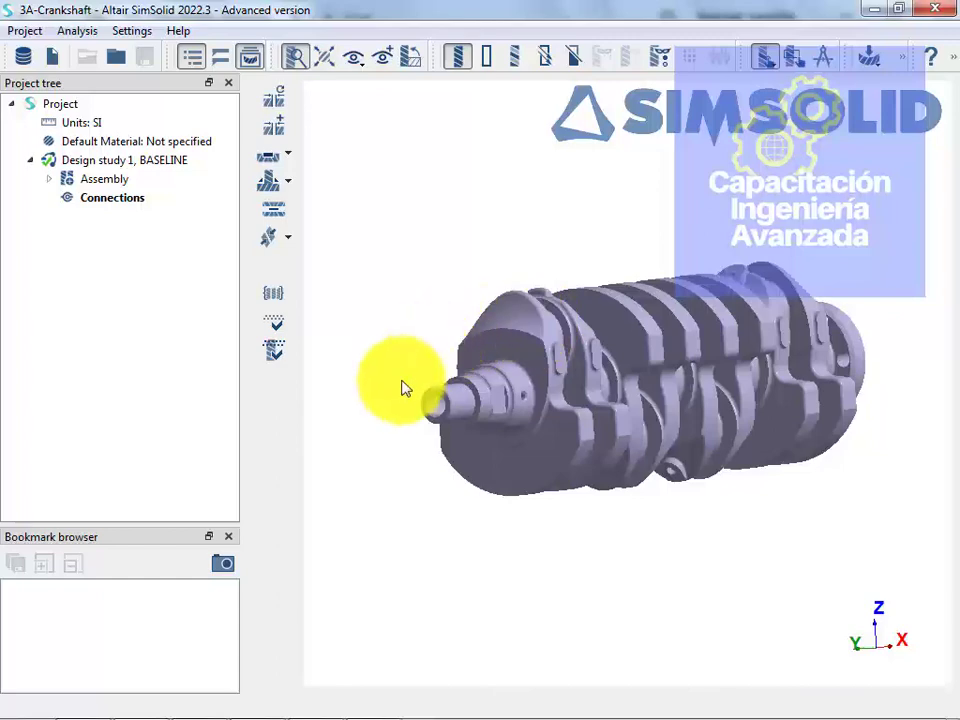
drag(415, 371, 456, 440)
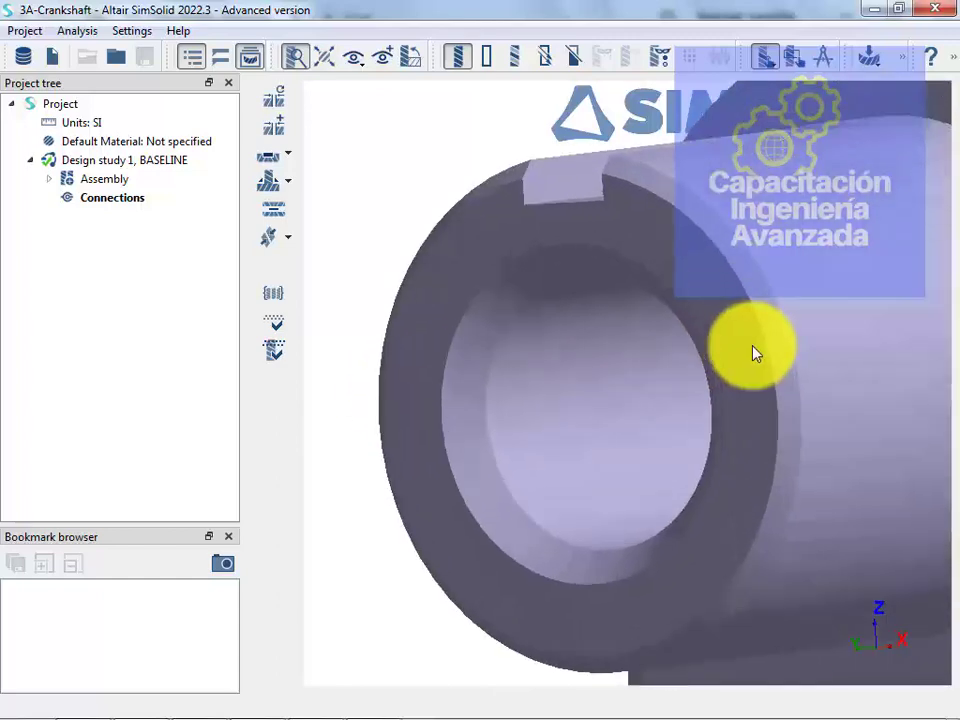
scroll(755, 353, down, 5)
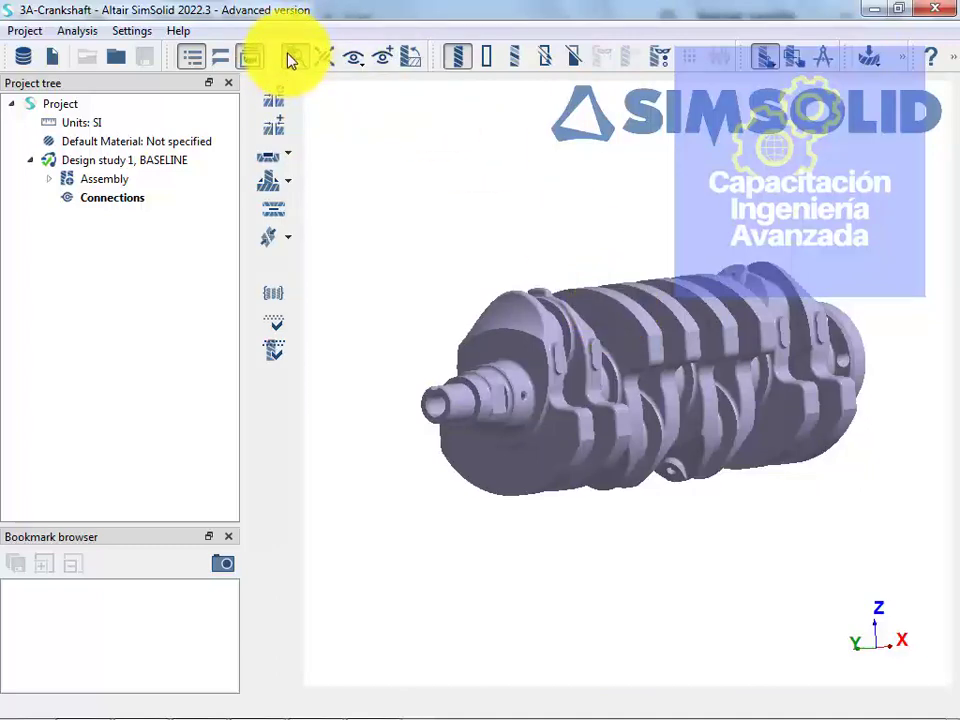
Window-zoom on the flange end, the central counterweights and the stepped shaft end, and fit the geometry to the window
click(295, 59)
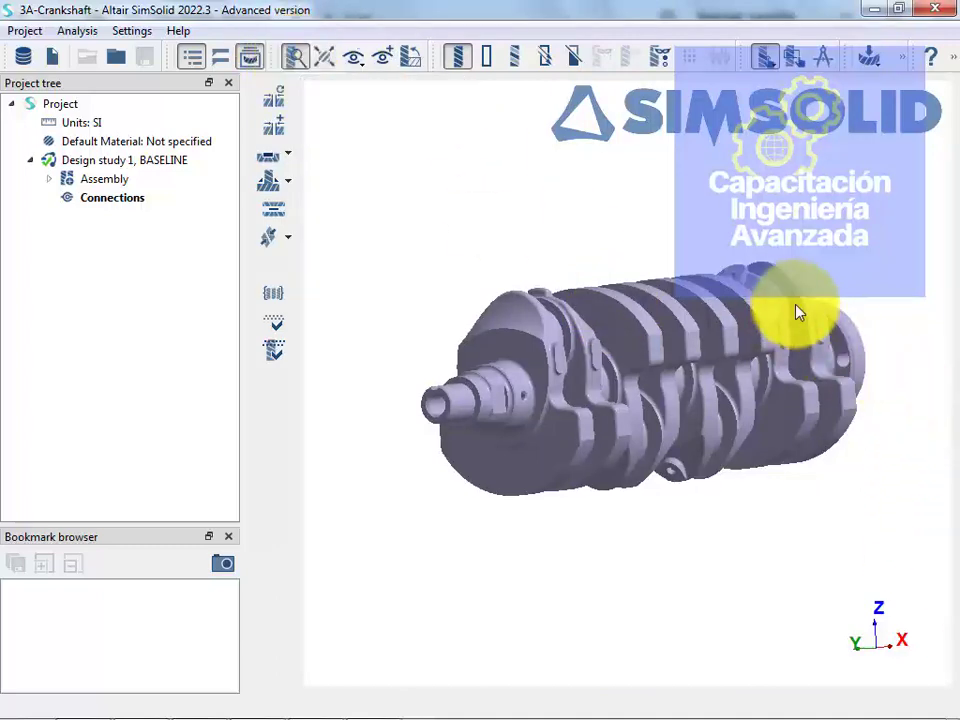
drag(810, 309, 838, 357)
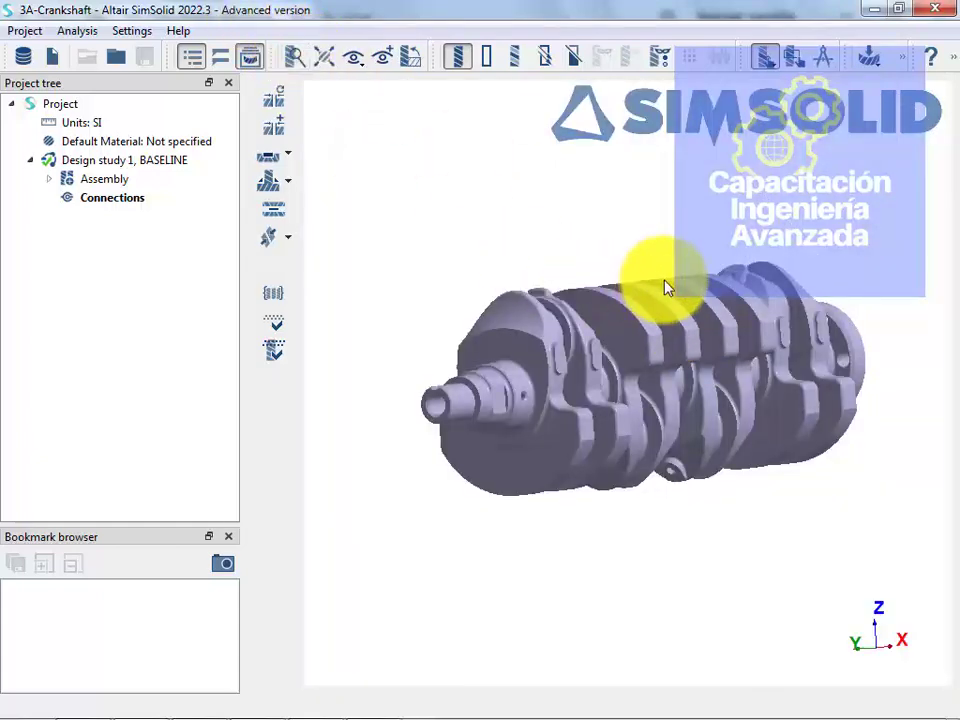
drag(694, 272, 729, 324)
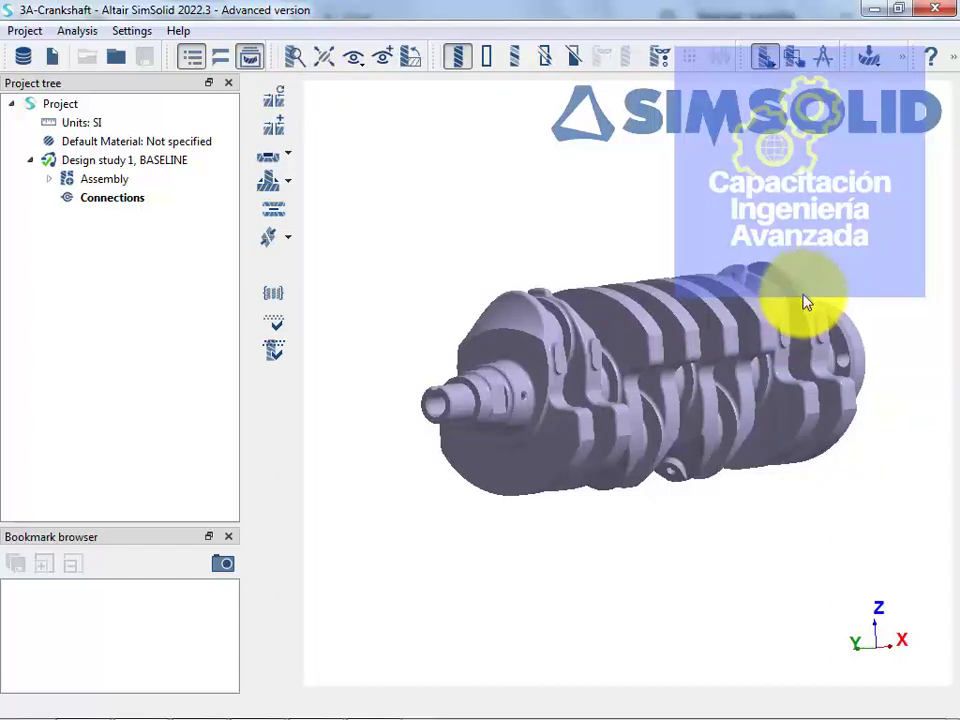
drag(816, 311, 836, 356)
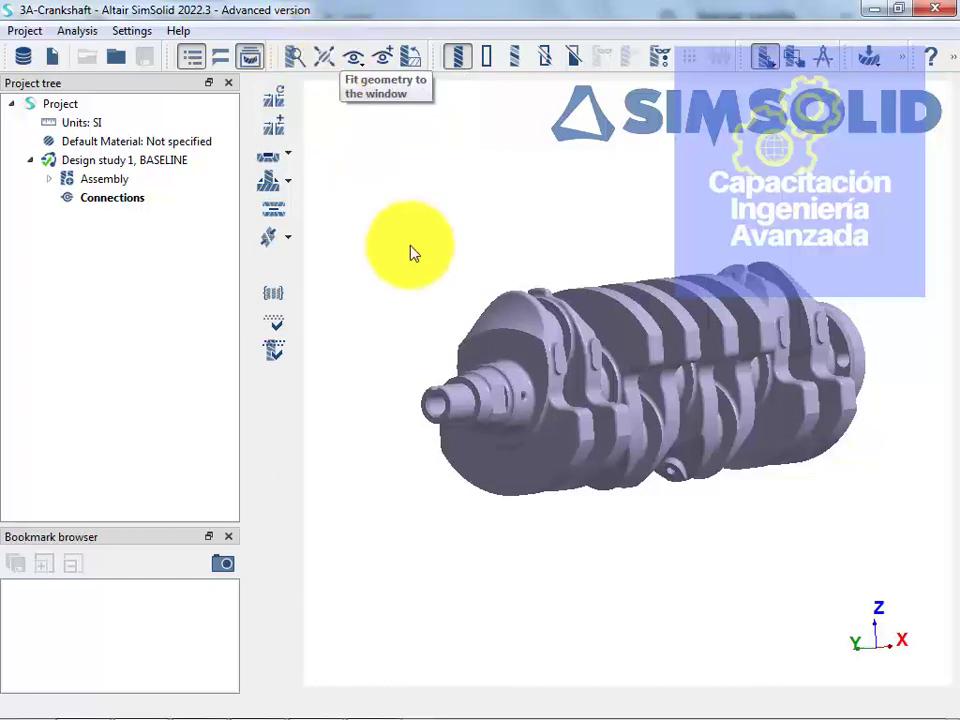
drag(452, 371, 505, 433)
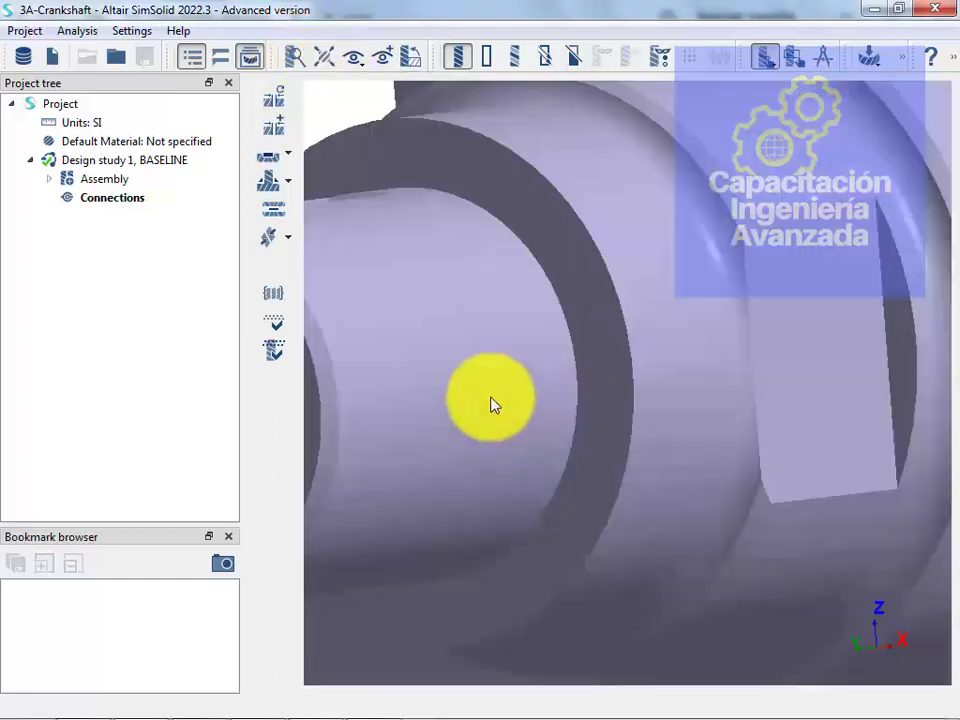
click(326, 60)
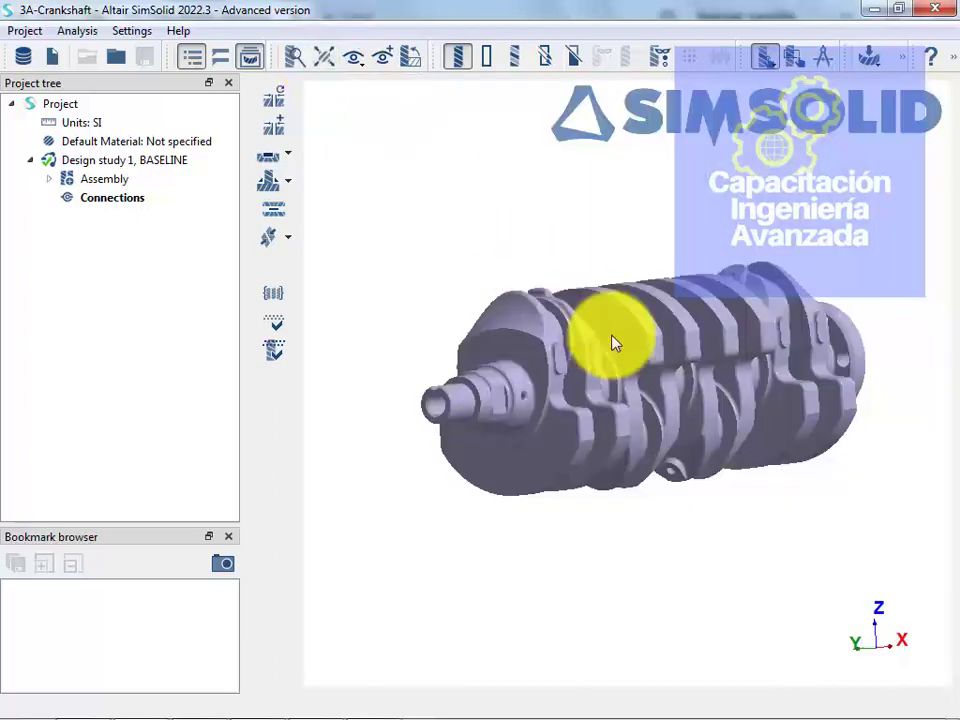
View the crankshaft in the standard Front, Back and Left orientations
click(362, 68)
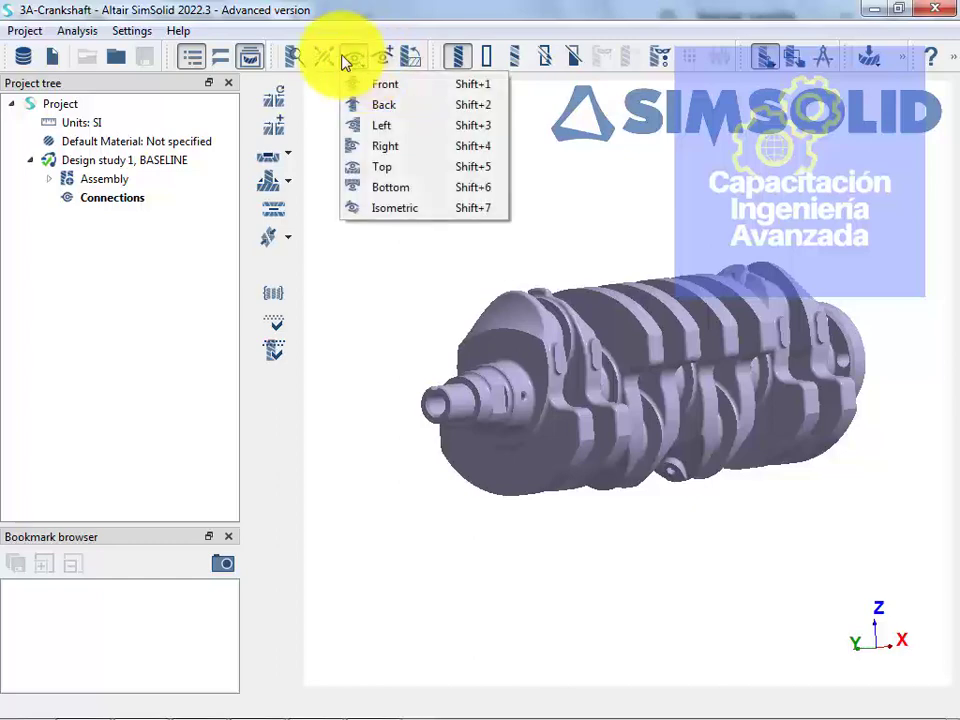
click(364, 87)
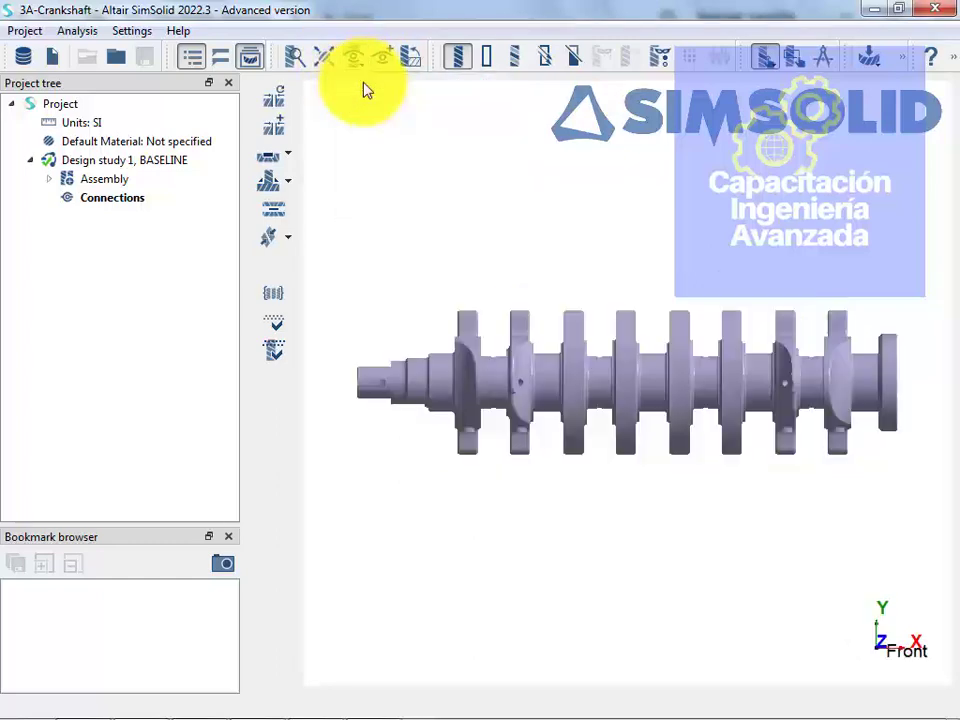
click(358, 68)
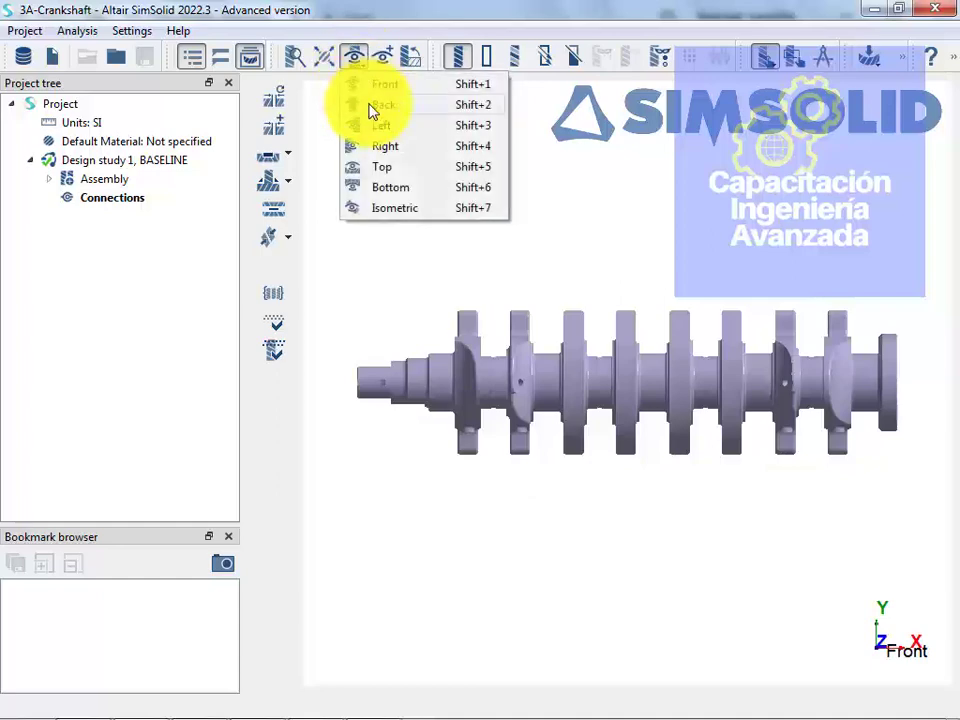
click(372, 104)
click(355, 62)
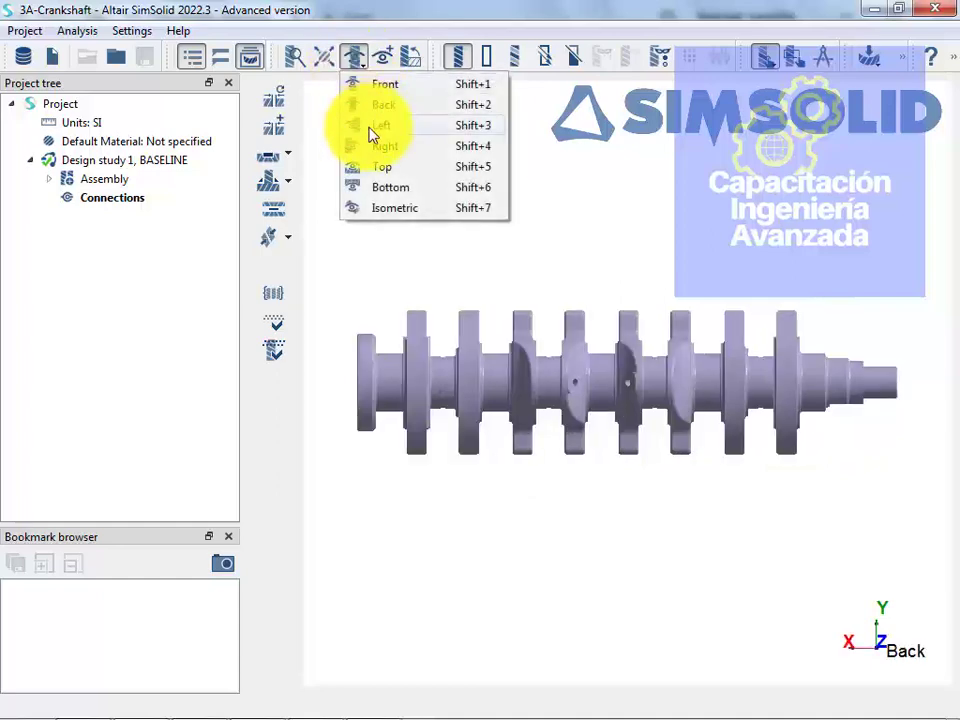
click(350, 124)
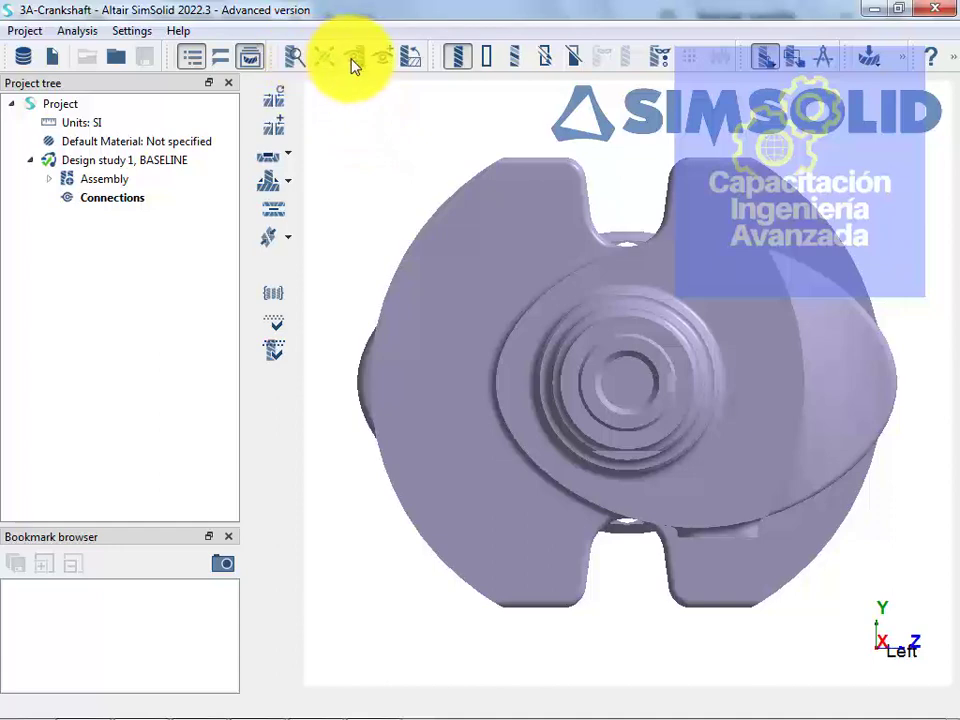
View the crankshaft in the standard Right, Top and Isometric orientations
click(355, 60)
click(374, 146)
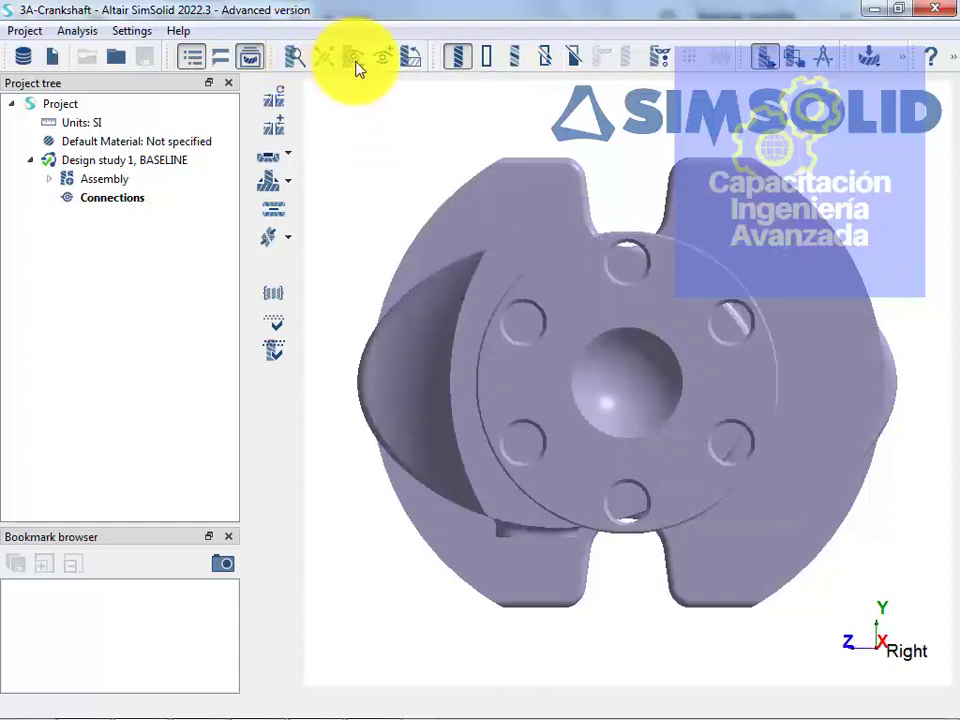
click(356, 62)
click(376, 166)
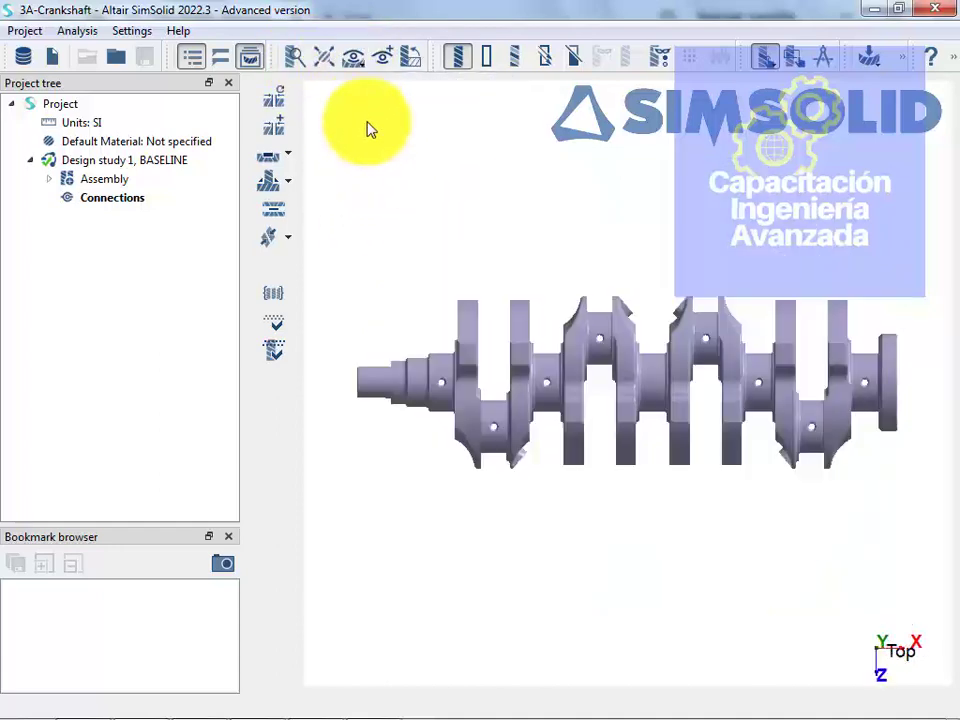
click(354, 62)
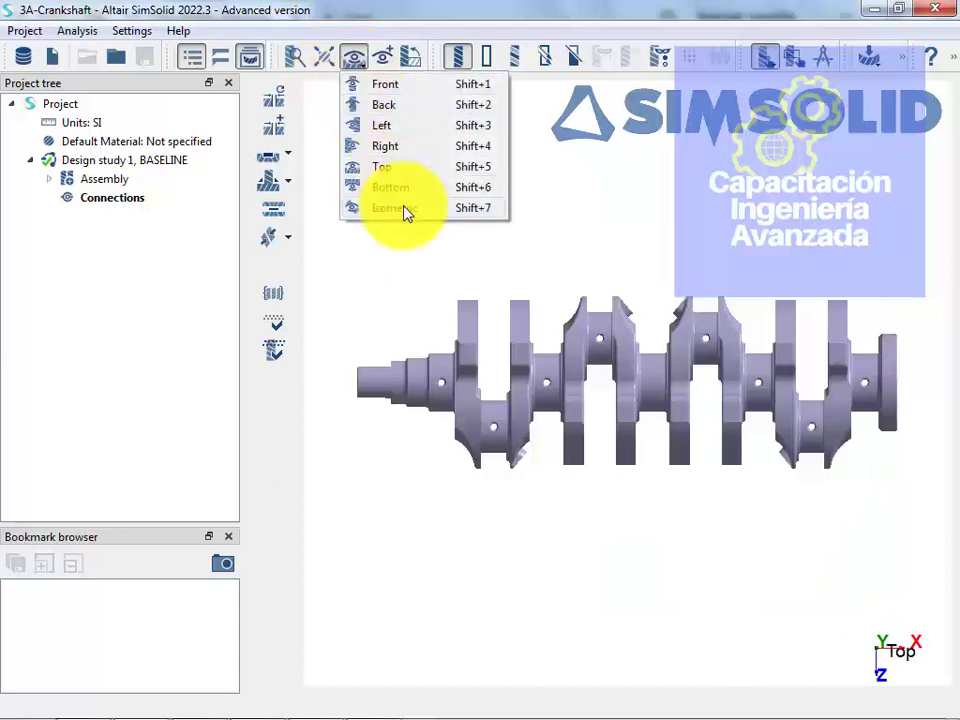
click(407, 214)
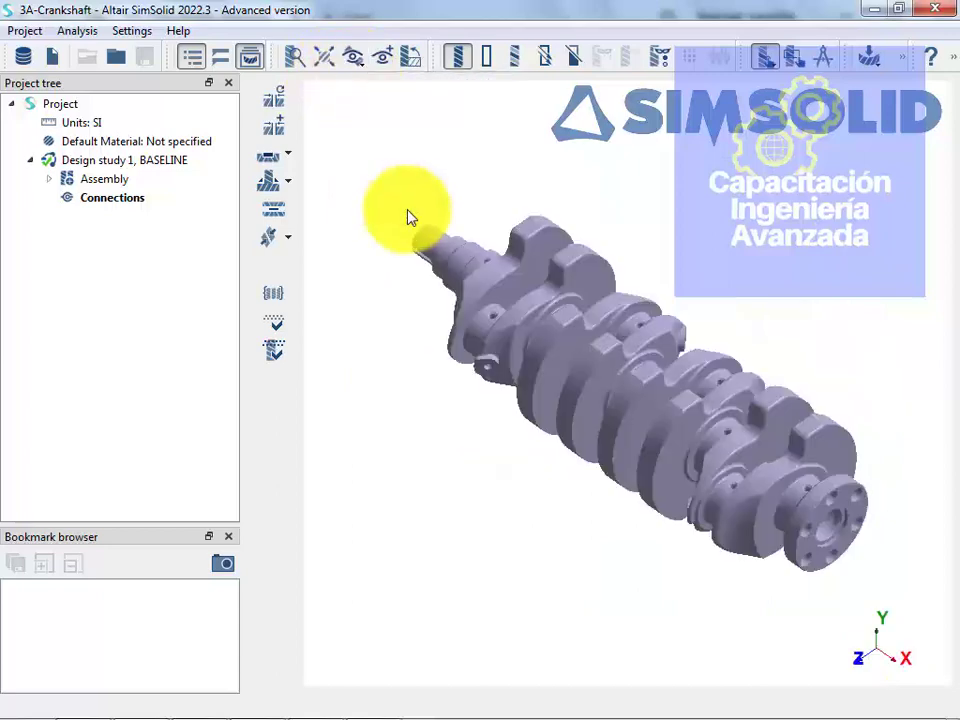
Compare the Front view with a freely rotated orientation, and look at the crankshaft from the Top at a reduced scale
click(355, 60)
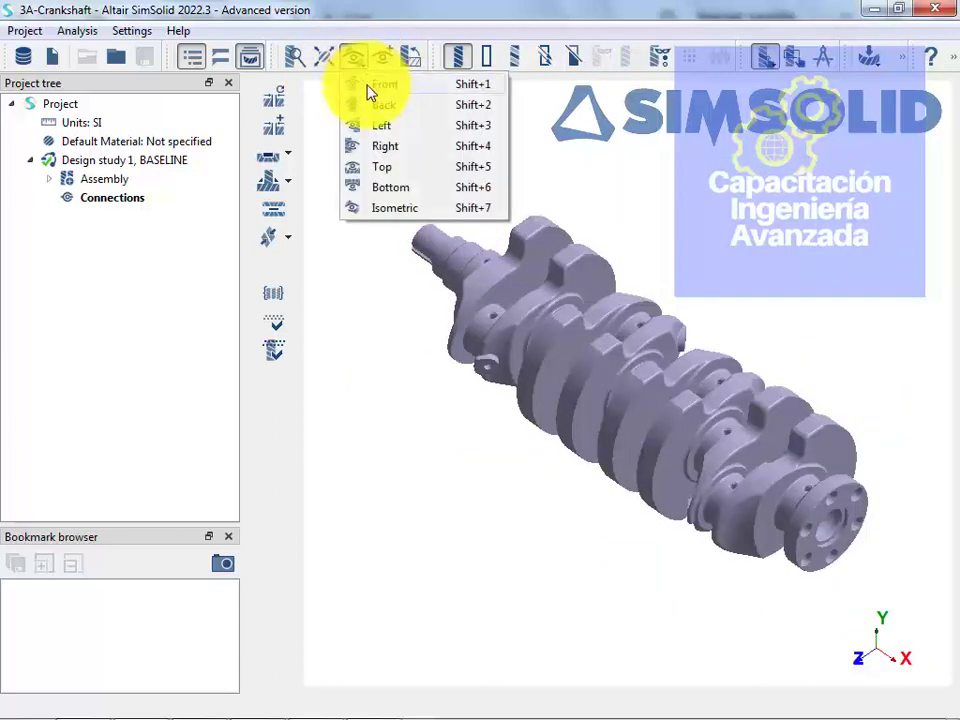
click(372, 86)
drag(784, 534, 504, 251)
click(356, 60)
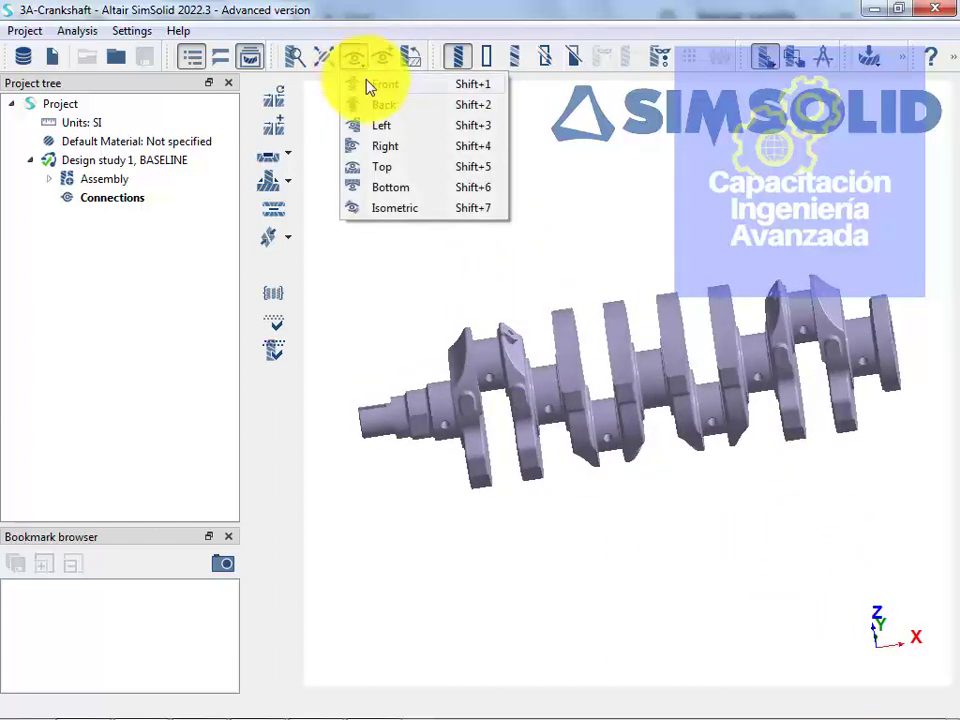
click(368, 86)
click(354, 58)
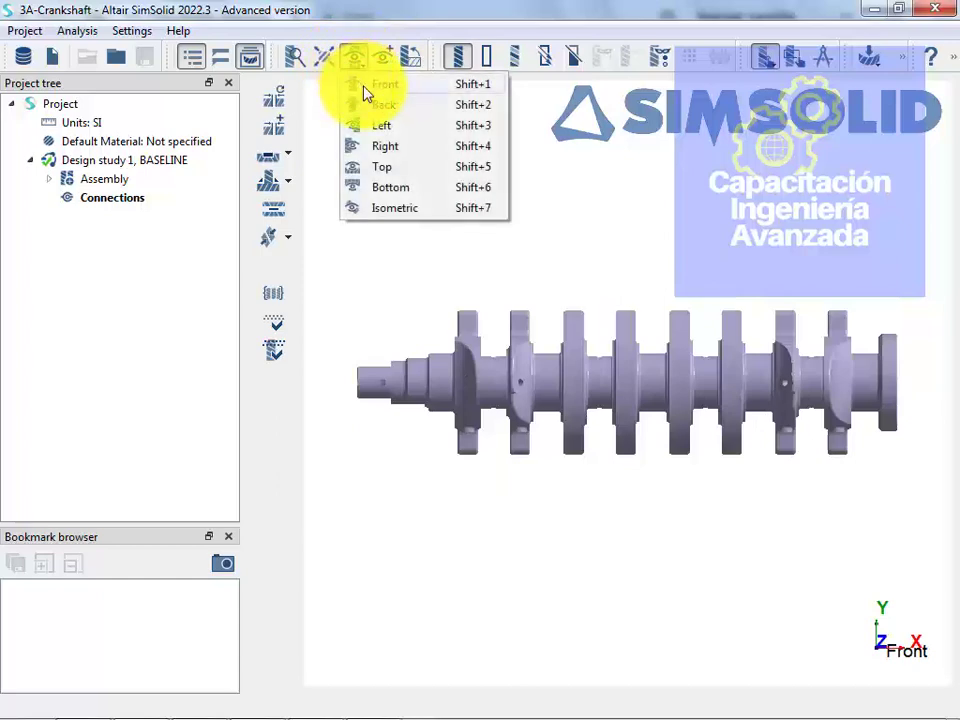
click(377, 168)
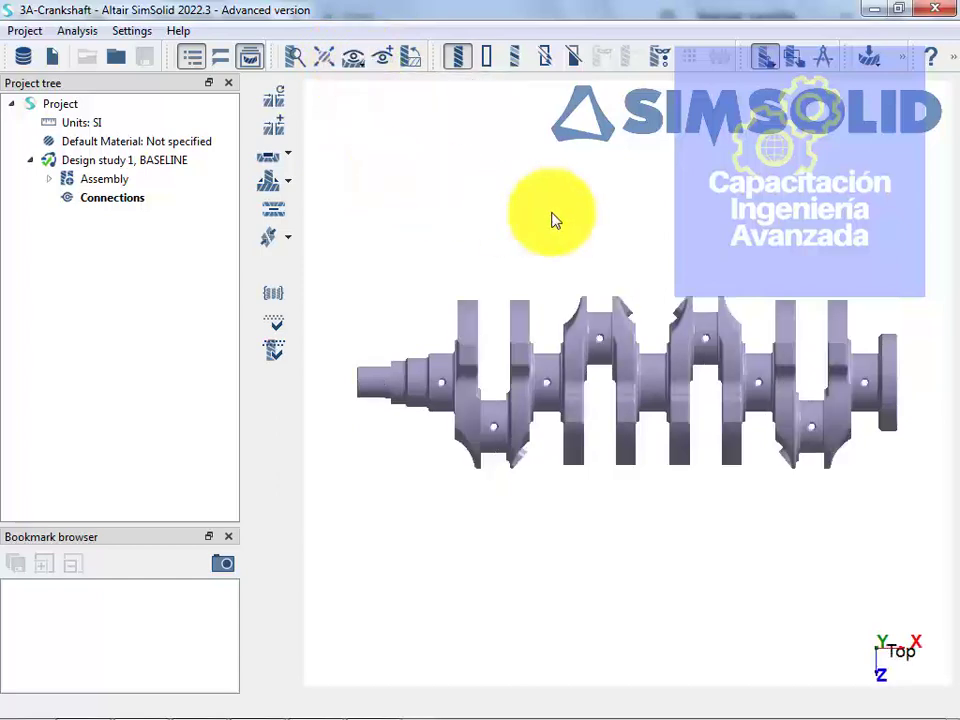
scroll(544, 499, up, 2)
scroll(542, 497, down, 3)
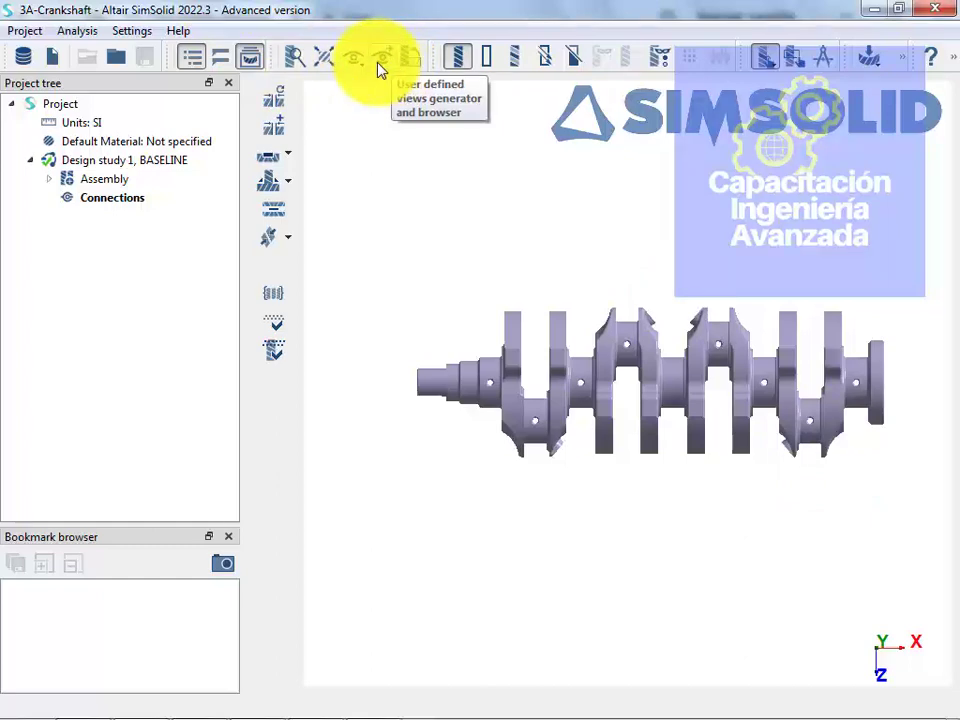
Rotate the crankshaft to an oblique orientation with the flange end facing forward, and save it as a user-defined view
drag(664, 476, 564, 180)
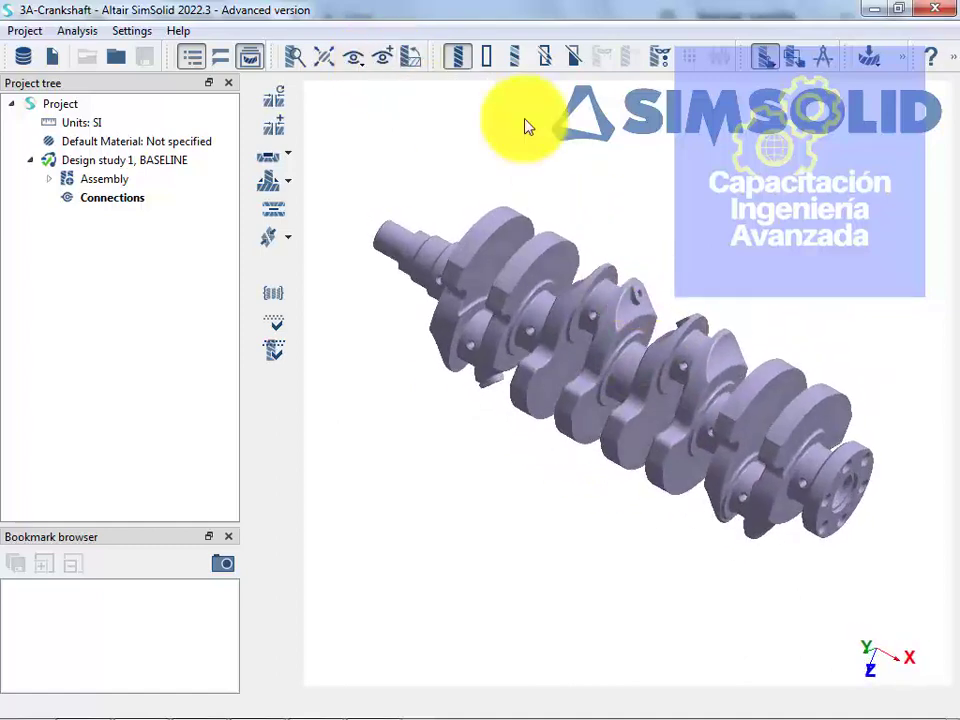
click(380, 57)
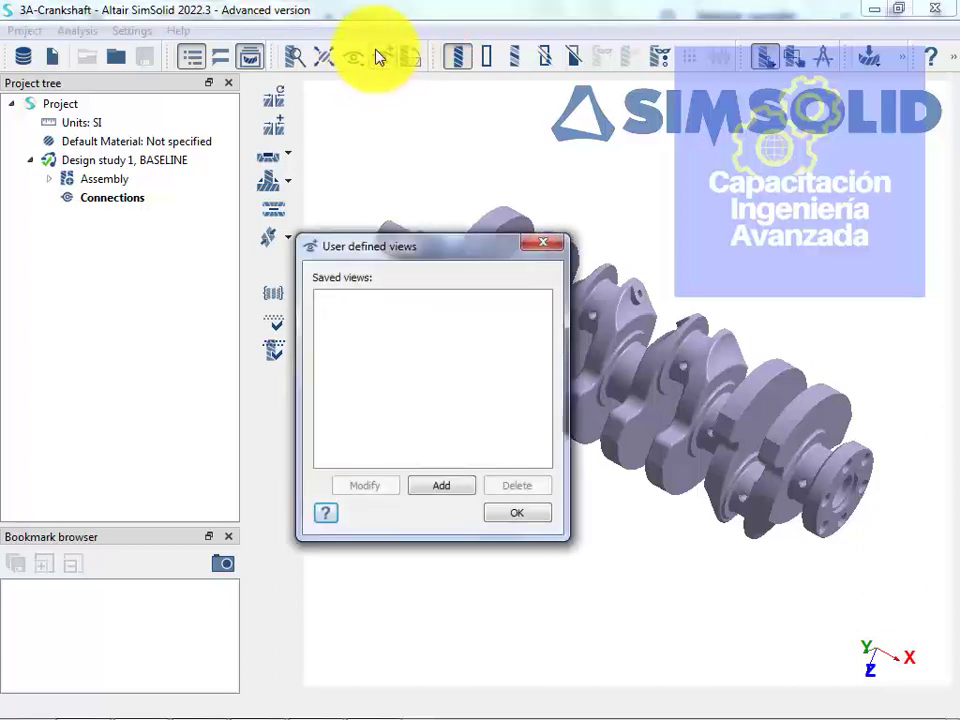
click(428, 489)
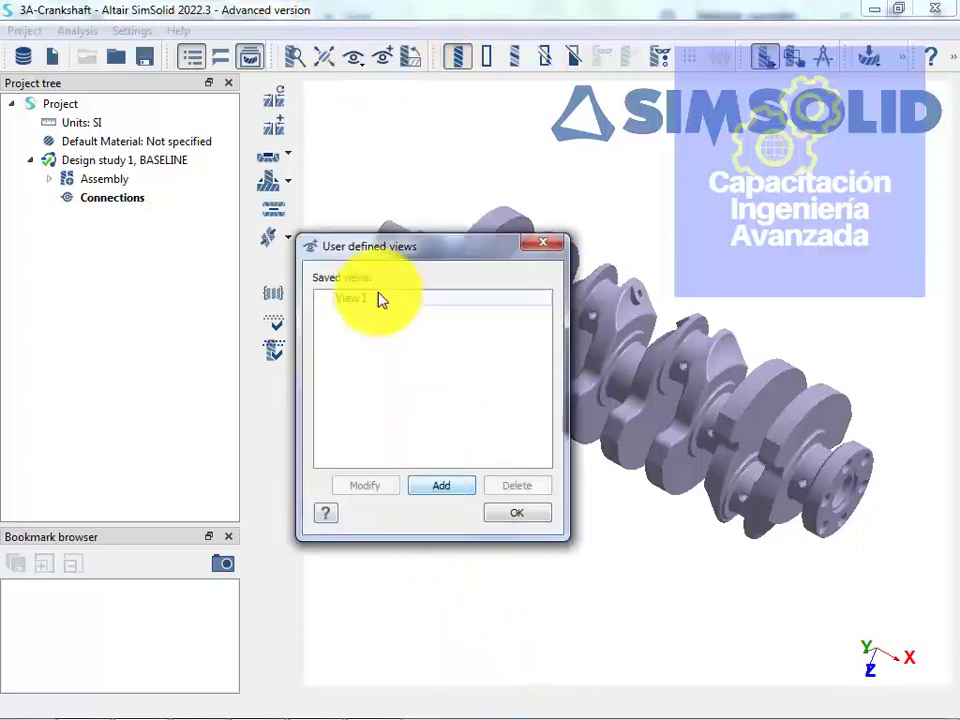
click(515, 514)
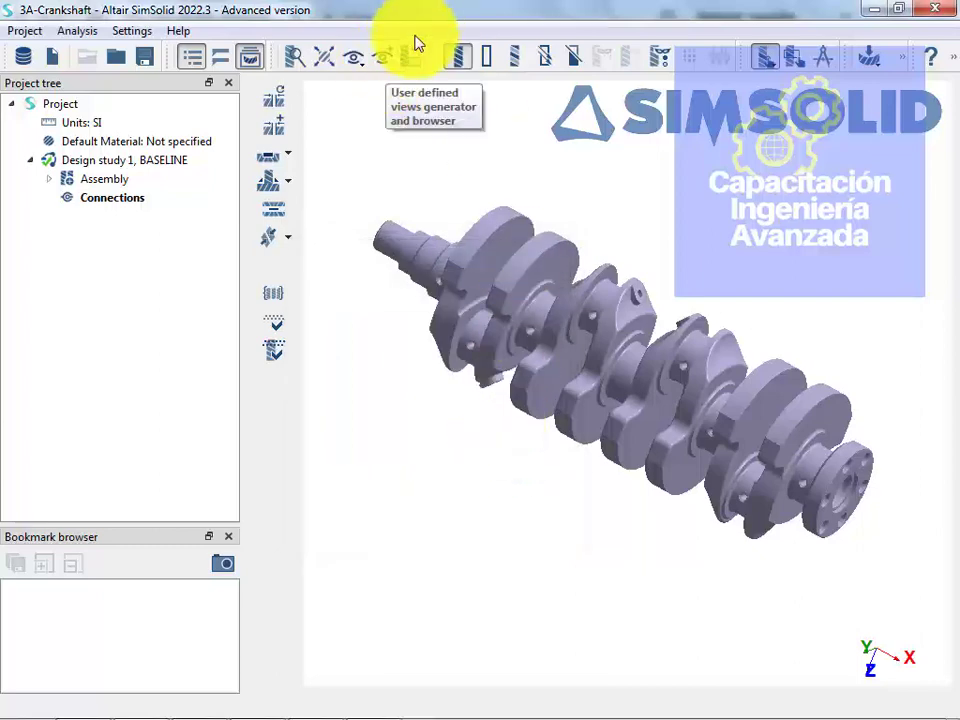
Turn the crankshaft away from the saved orientation, recall View 1, and inspect the webs closer from another angle
click(385, 64)
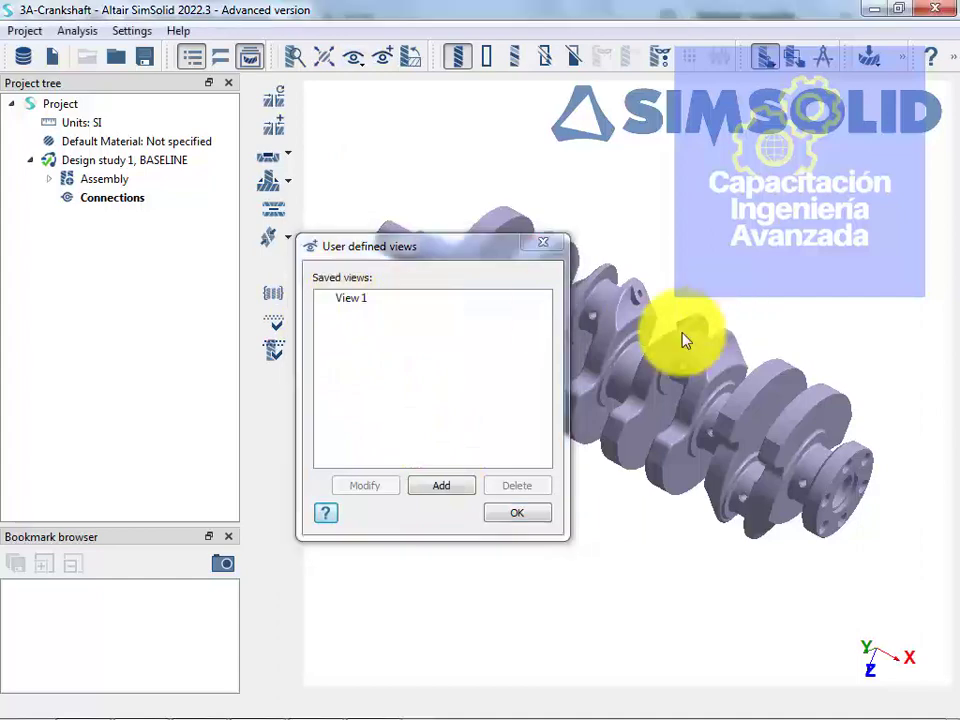
key(Return)
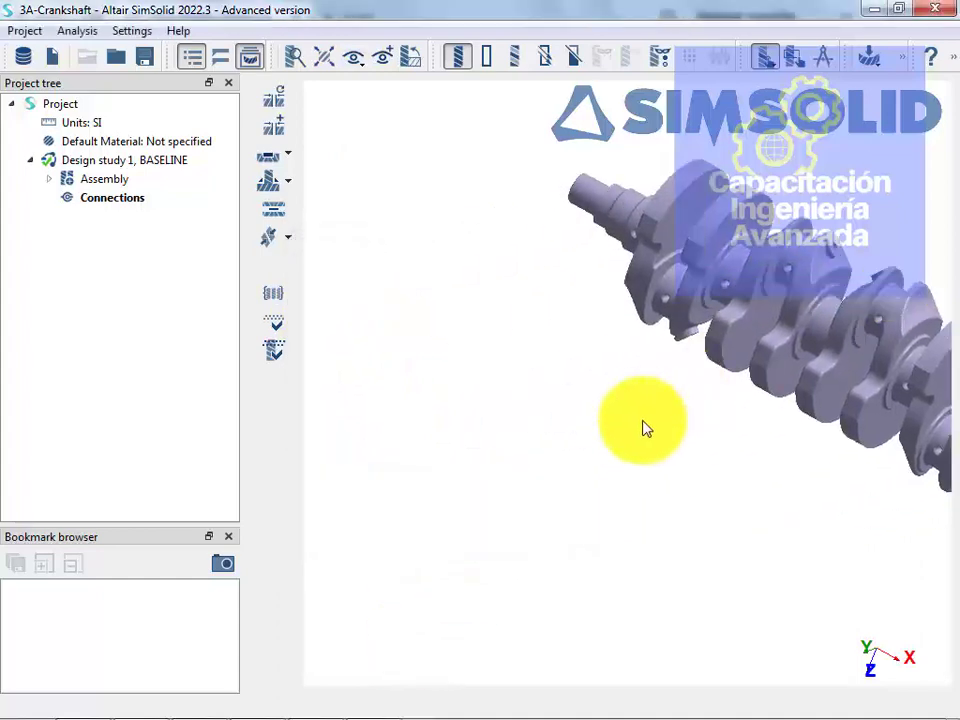
drag(613, 453, 903, 321)
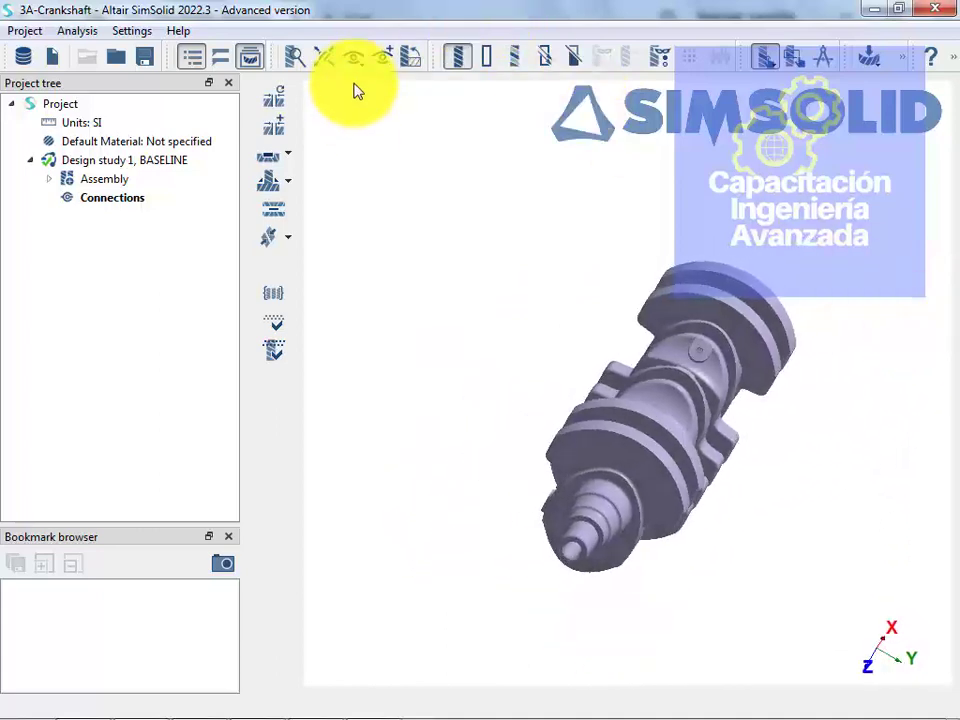
click(354, 59)
click(382, 60)
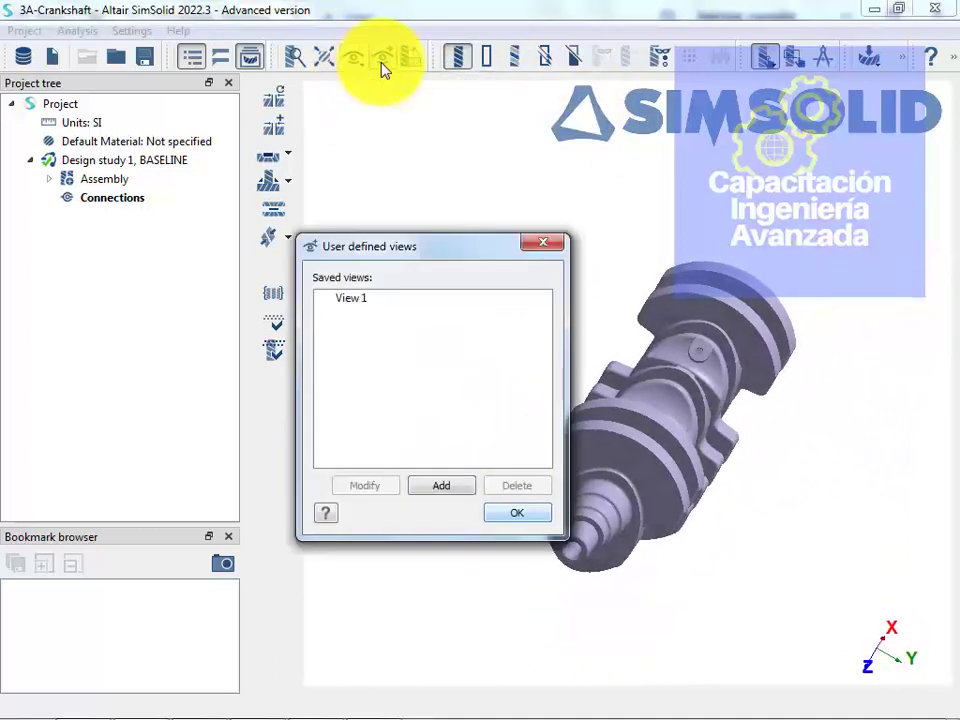
click(360, 300)
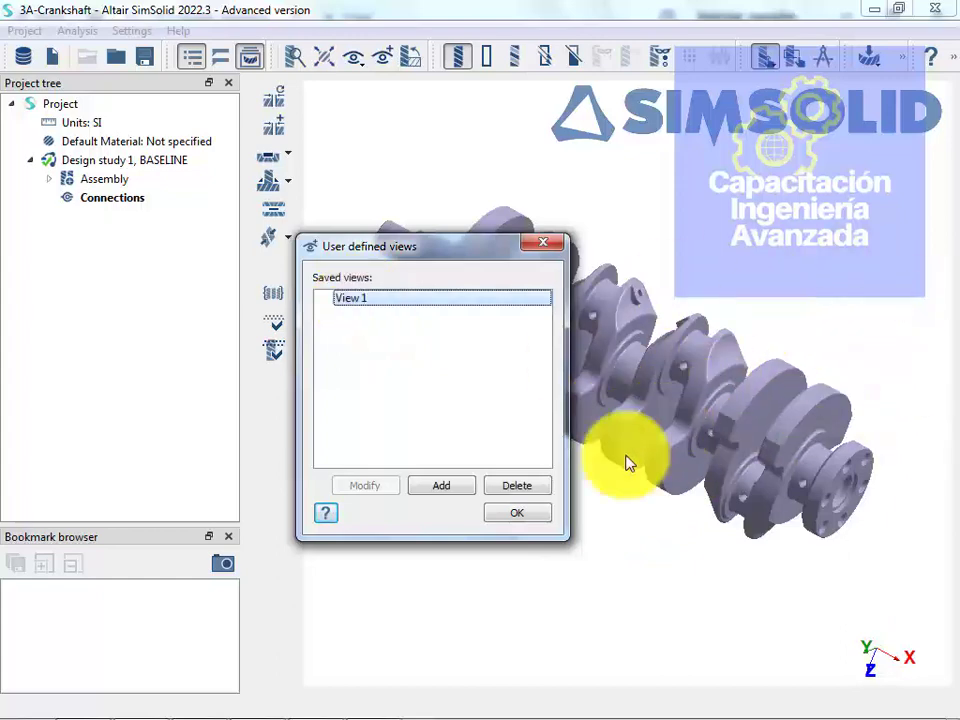
click(524, 517)
drag(722, 491, 686, 482)
scroll(700, 475, up, 3)
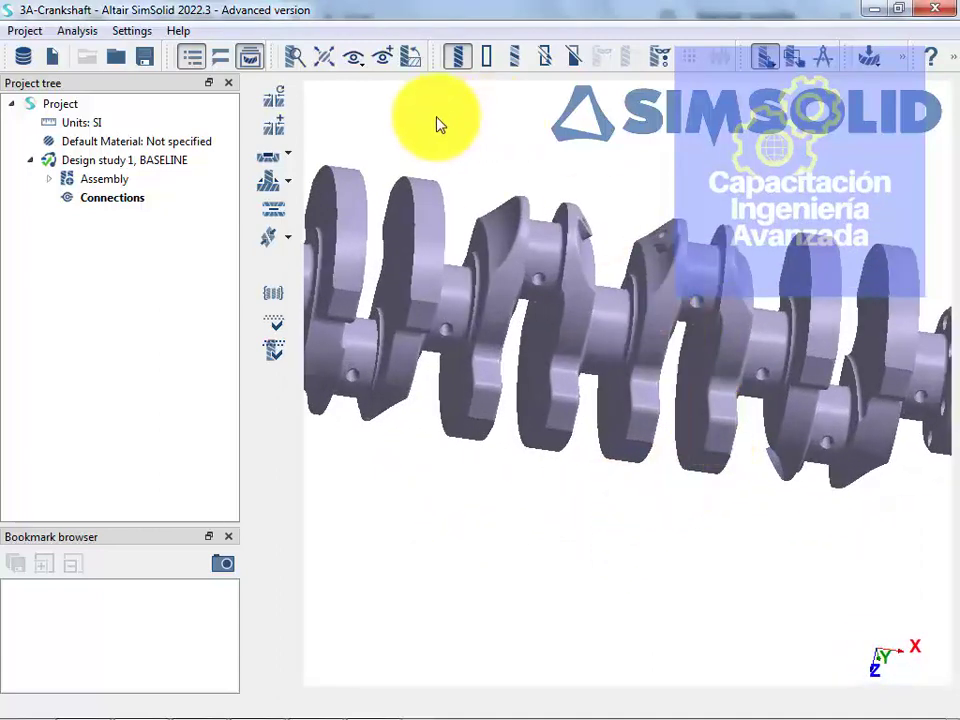
Save the current close-up orientation of the crankshaft webs as a second user-defined view
click(381, 57)
click(446, 490)
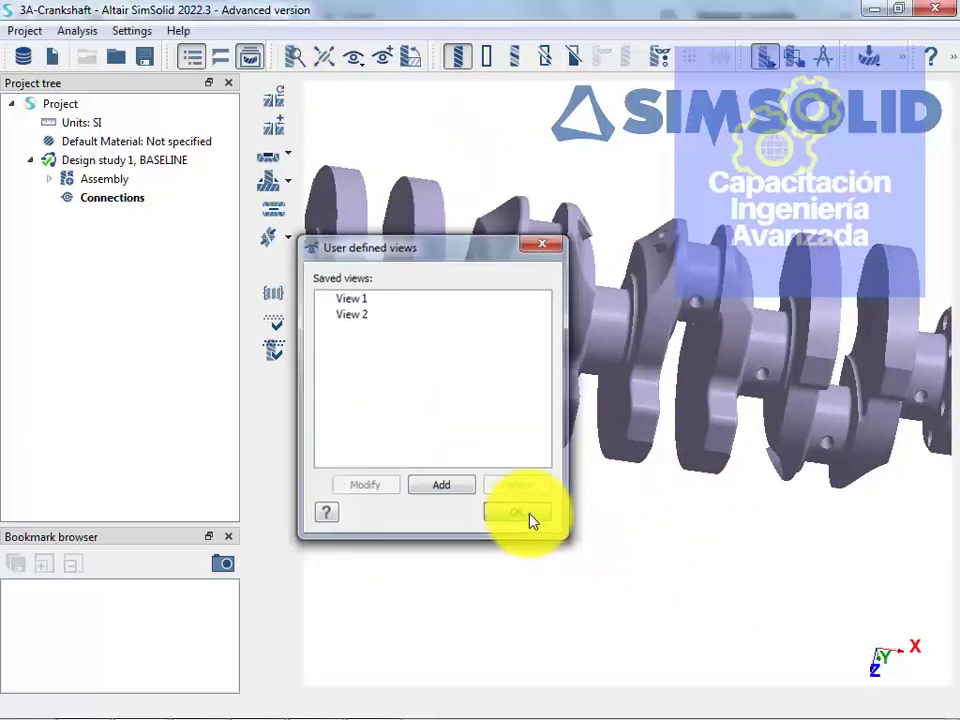
click(517, 514)
Turn the crankshaft away from the saved close-up and recall View 2 from the user-defined views
drag(529, 536, 395, 52)
click(378, 57)
click(362, 302)
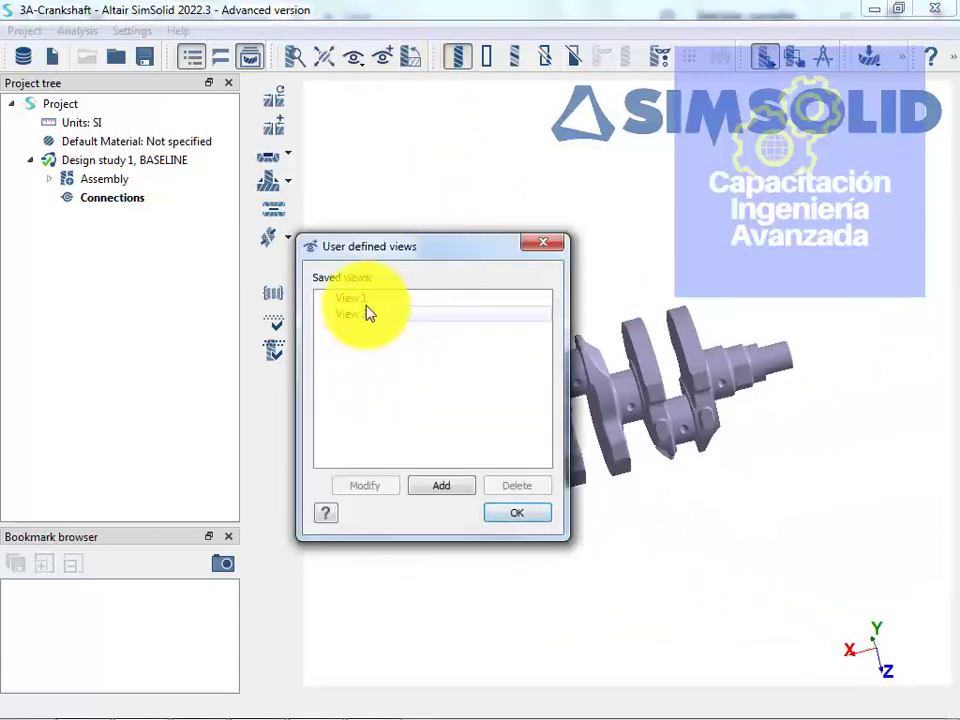
click(355, 316)
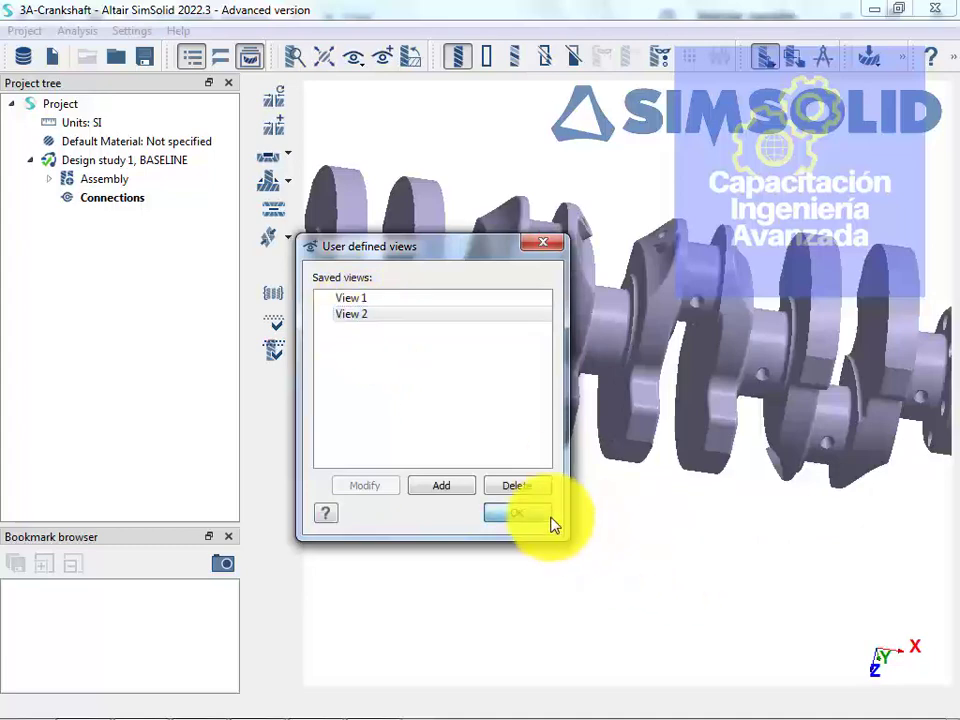
click(545, 515)
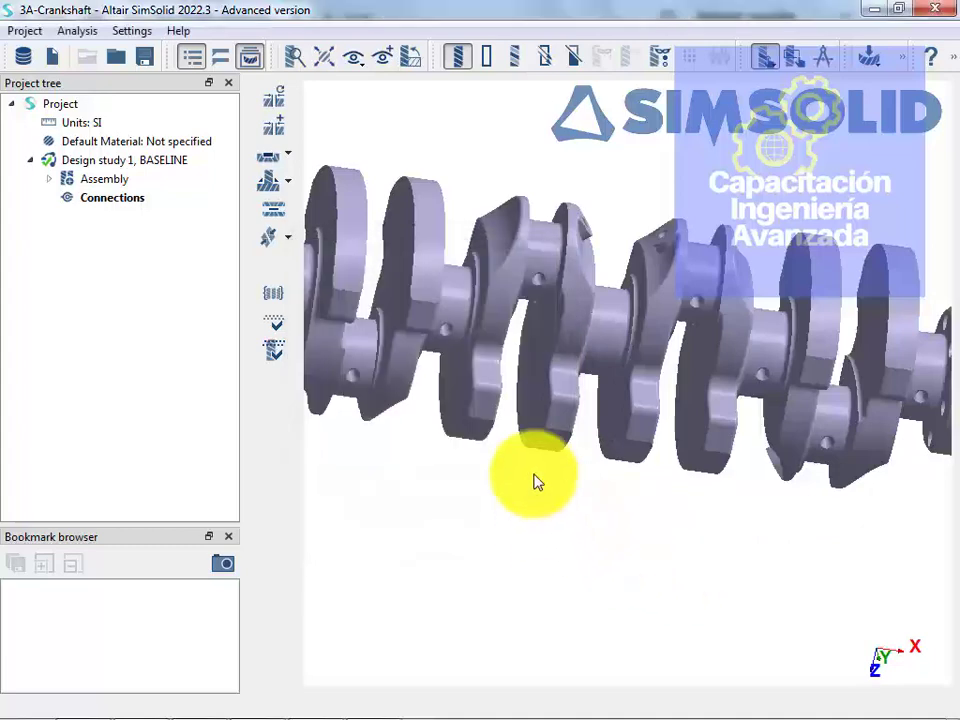
Look at the controlled rotation settings, close them, and rotate the crankshaft freely so the whole shaft and its flange are in view
click(412, 64)
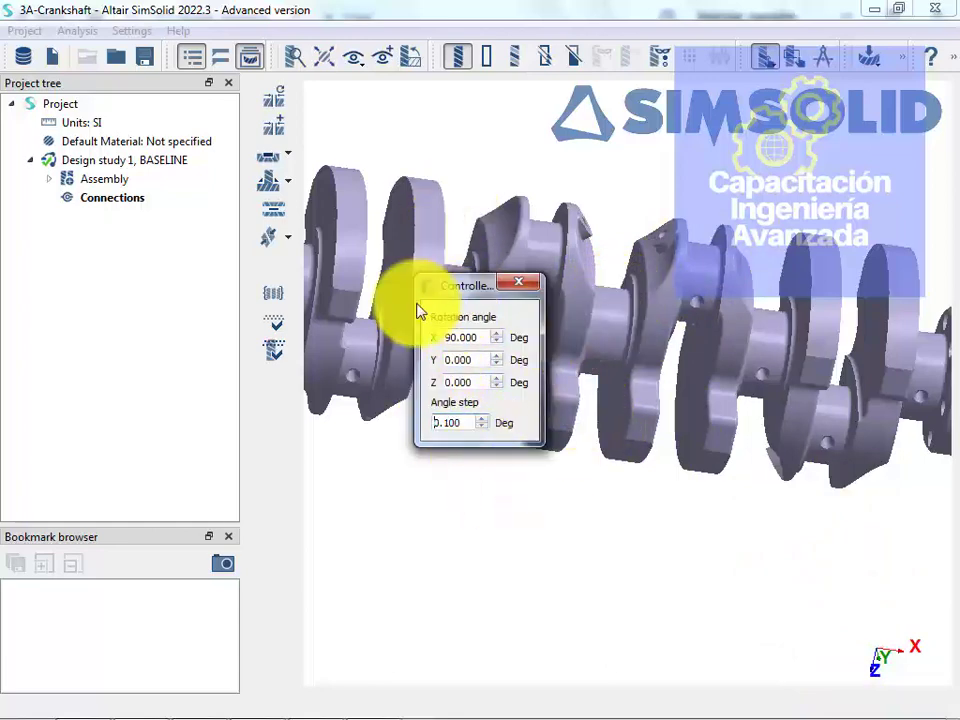
click(527, 285)
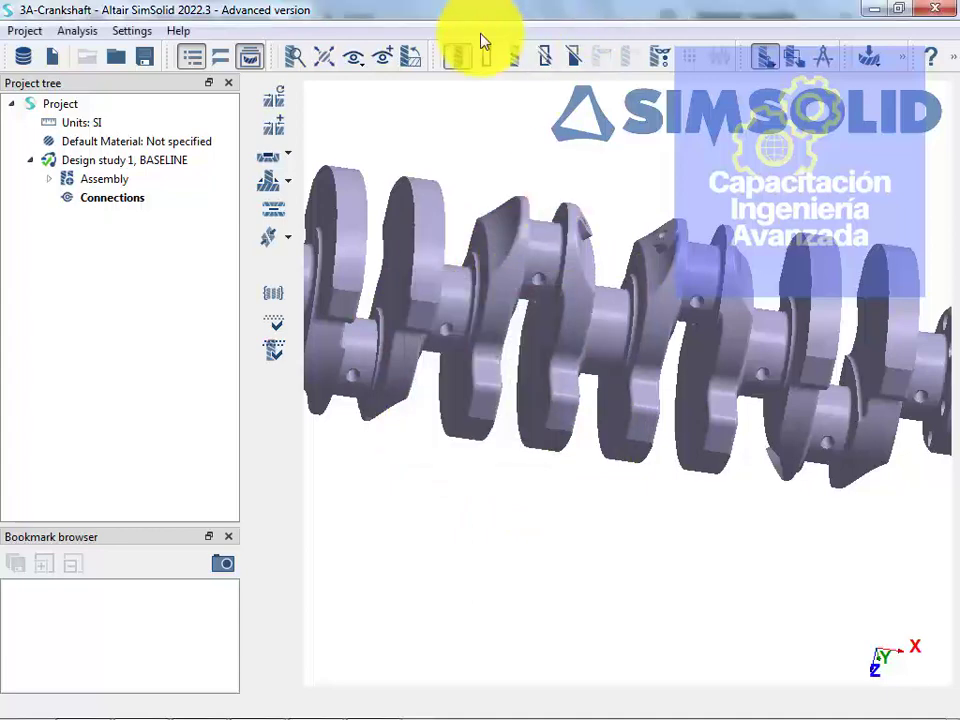
drag(617, 336, 700, 190)
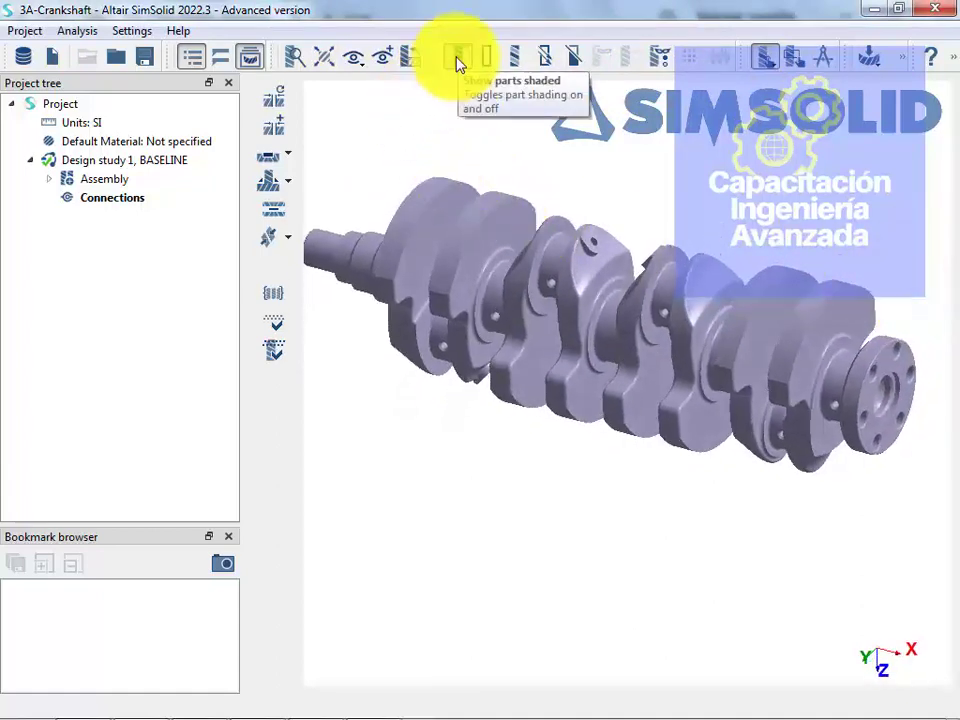
Compare the crankshaft display as shaded with part edges, edges only, and shaded without edges
click(458, 64)
click(458, 63)
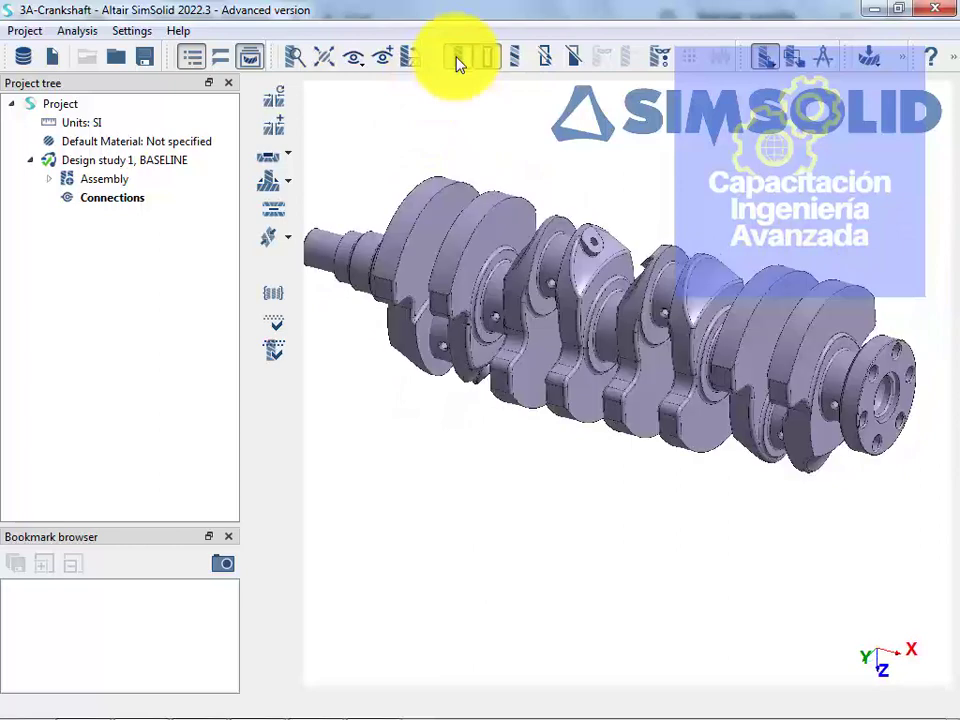
click(457, 62)
click(457, 62)
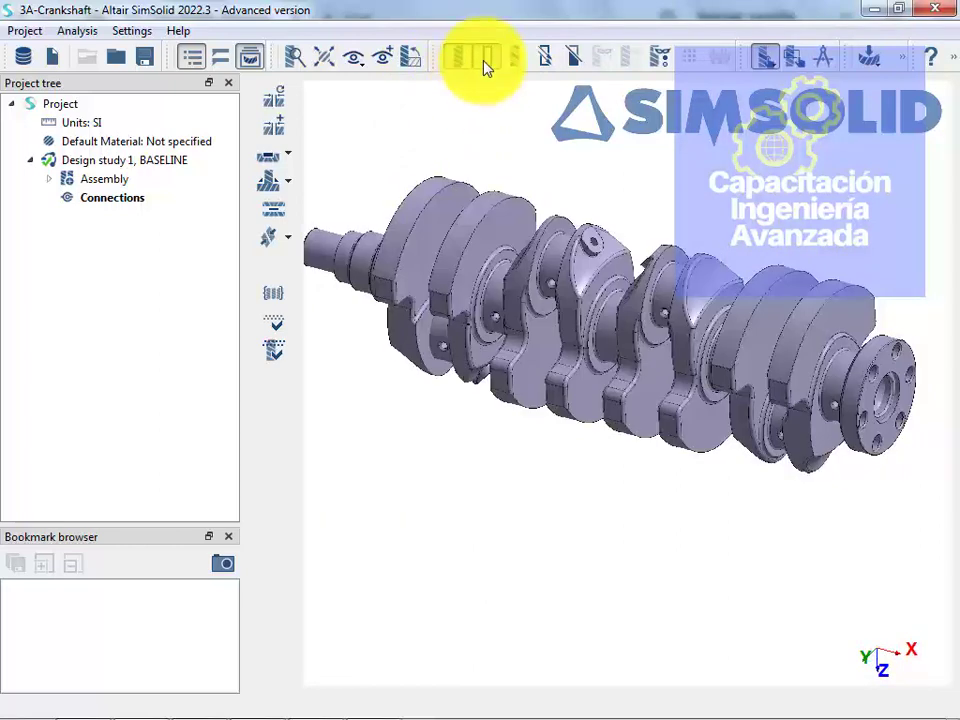
click(485, 62)
click(460, 63)
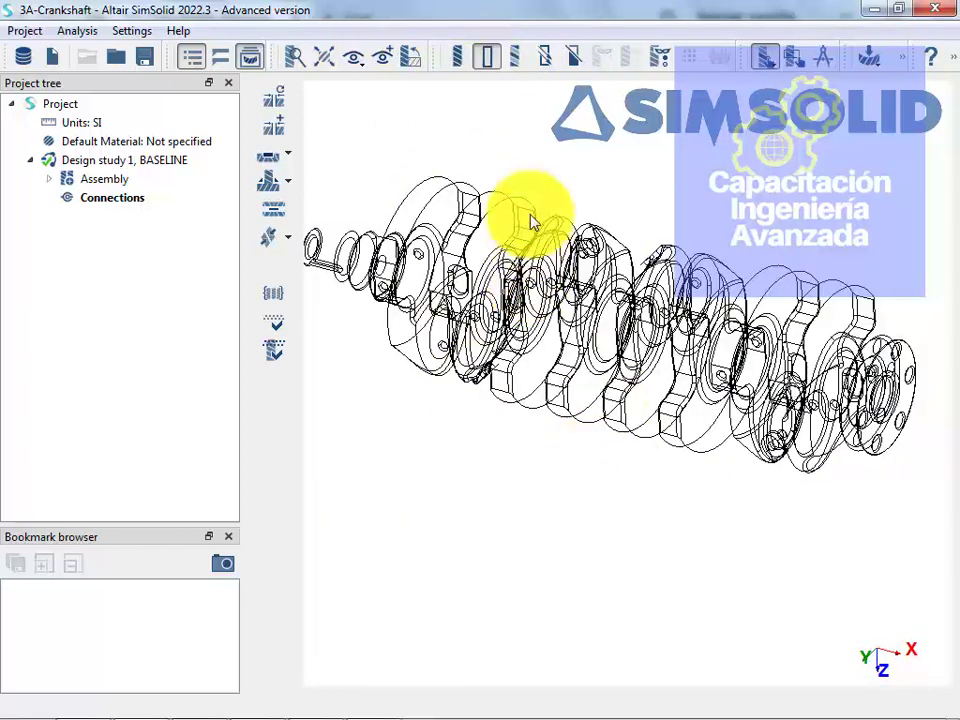
click(460, 62)
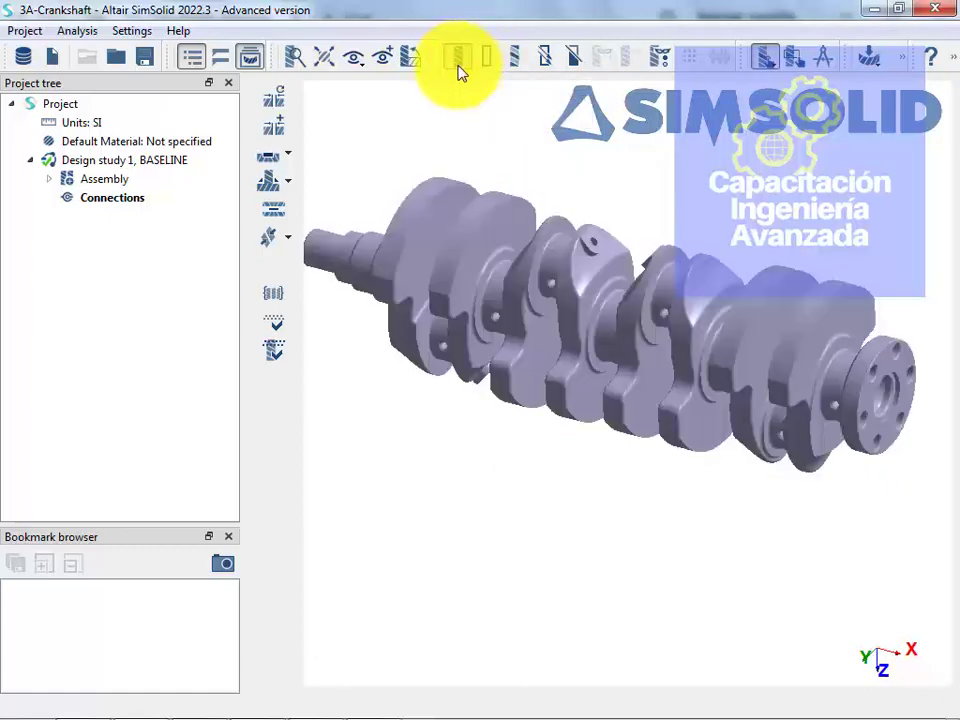
Show the crankshaft with part edges only and inspect the wireframe webs up close and from several angles
click(457, 64)
scroll(556, 378, up, 2)
scroll(556, 378, up, 6)
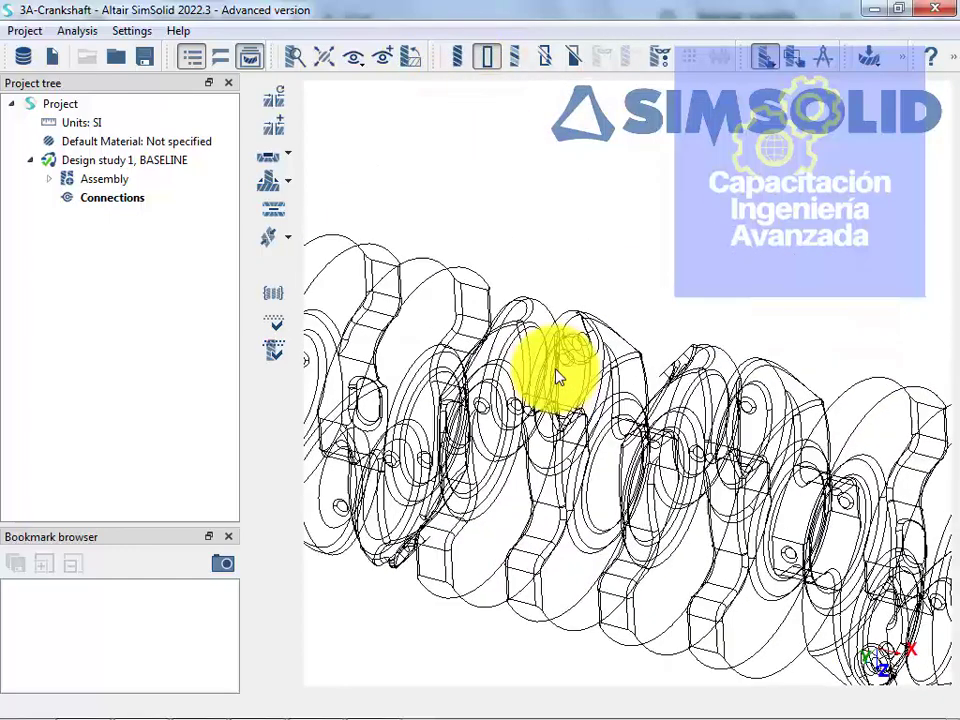
drag(630, 342, 580, 260)
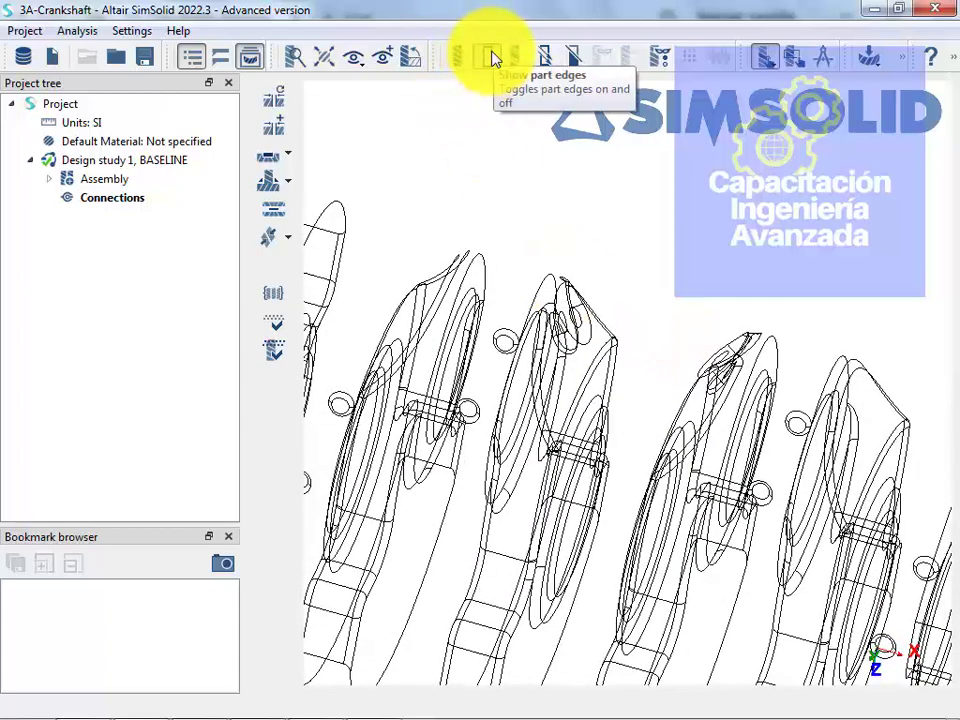
scroll(600, 396, down, 4)
drag(600, 396, 443, 311)
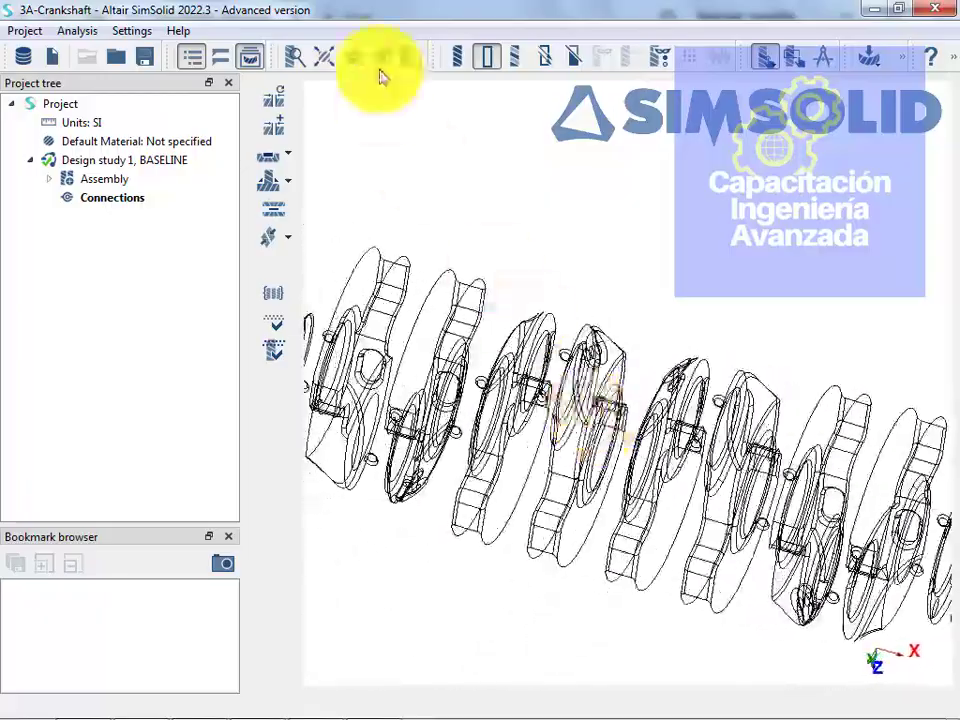
drag(605, 297, 636, 454)
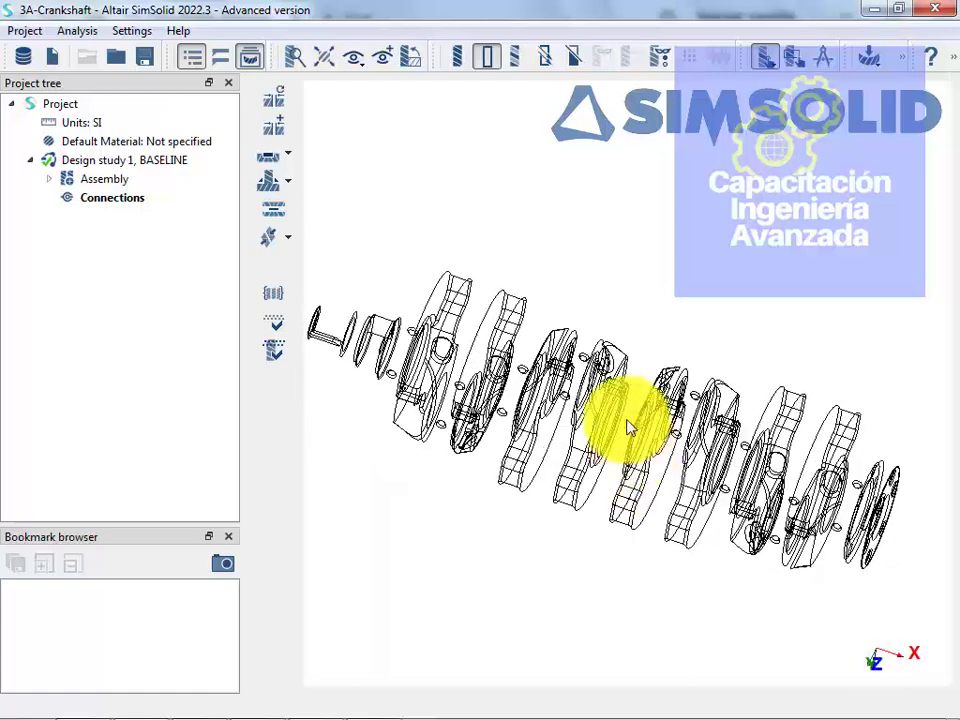
Turn part shading back on, compare the webs with and without part edges, and leave the edges hidden
click(457, 56)
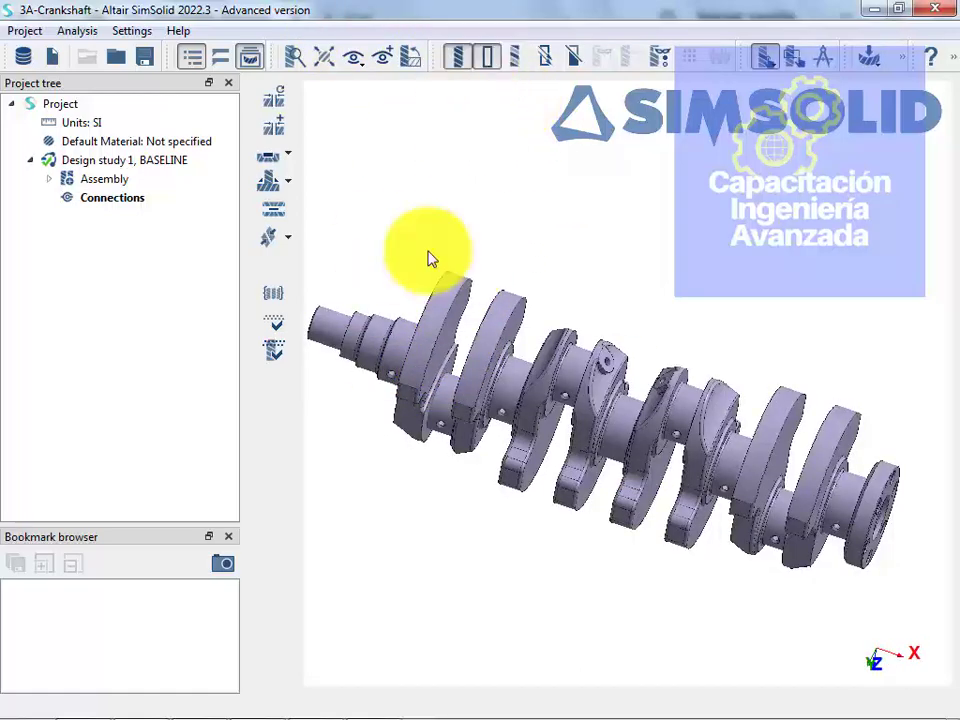
scroll(585, 456, up, 5)
click(486, 62)
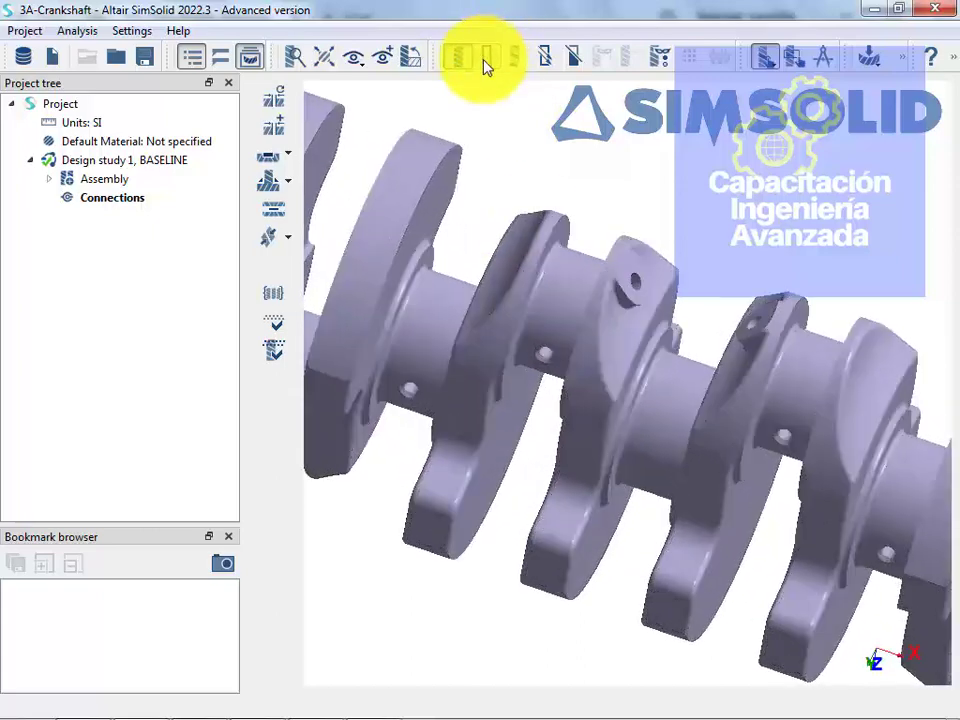
click(486, 62)
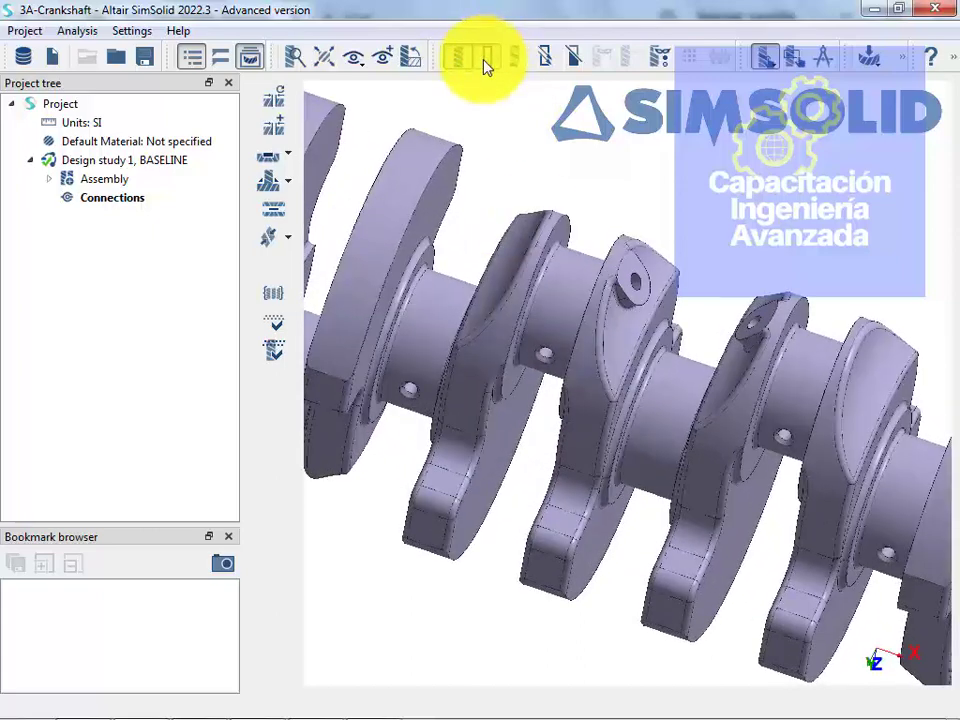
click(486, 62)
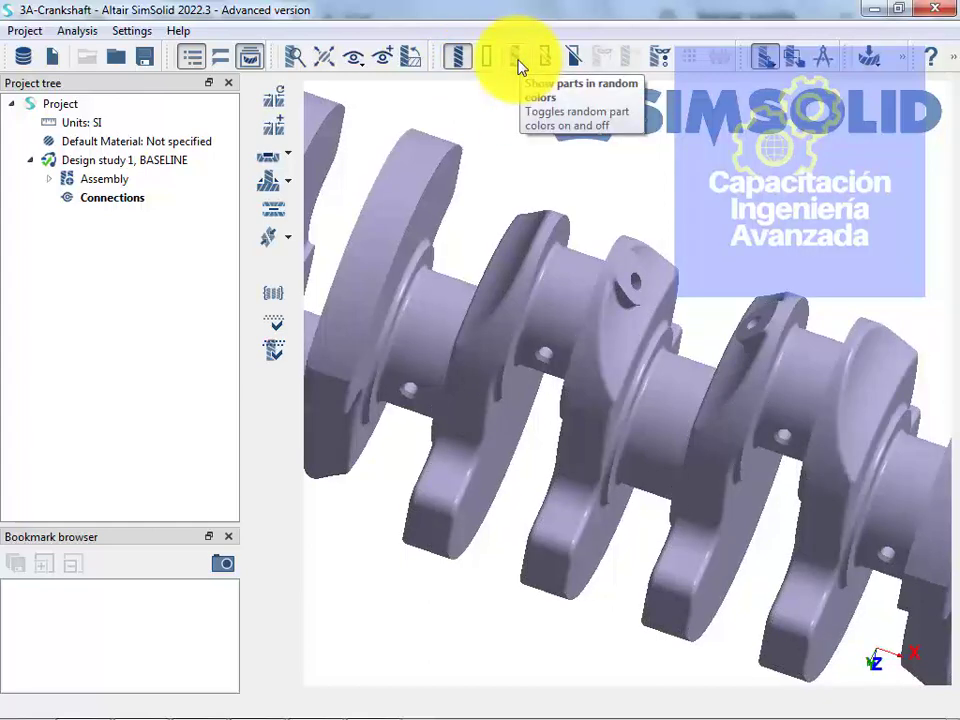
Show the parts in random colors and view the whole crankshaft from the flange end
click(517, 60)
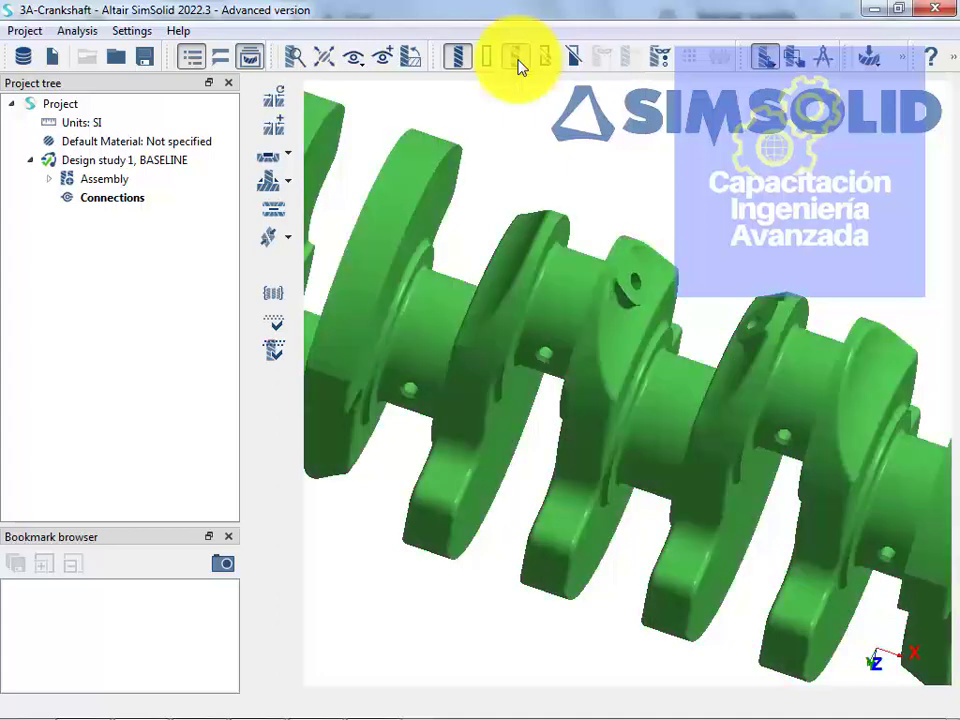
scroll(745, 395, down, 3)
drag(765, 454, 613, 415)
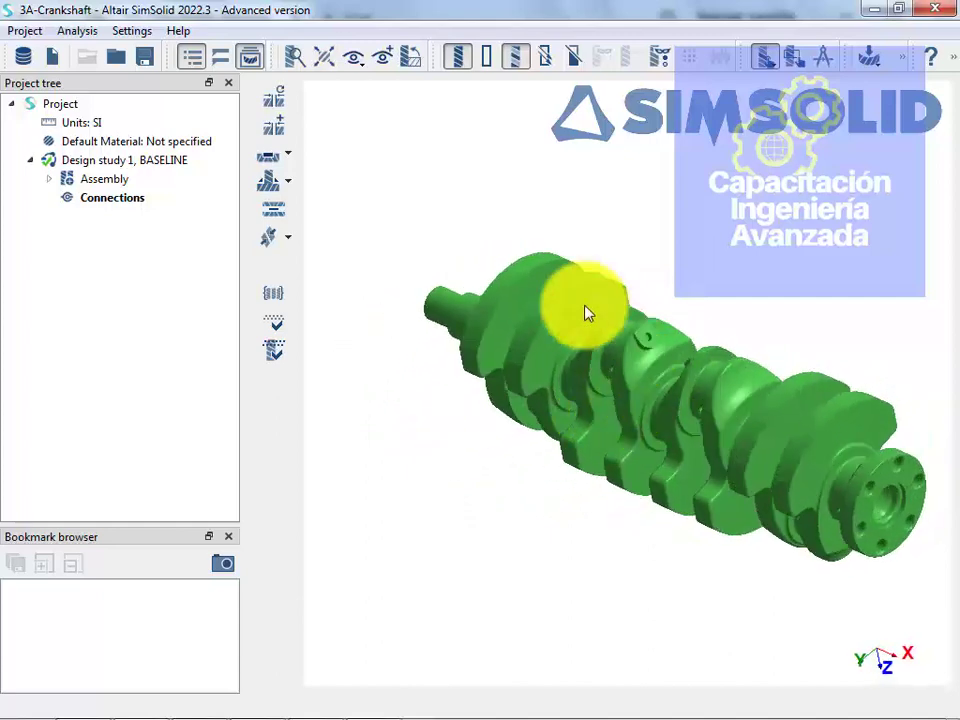
Display the crankshaft as transparent, inspect it from a slightly different angle, and restore the opaque default coloring
click(548, 62)
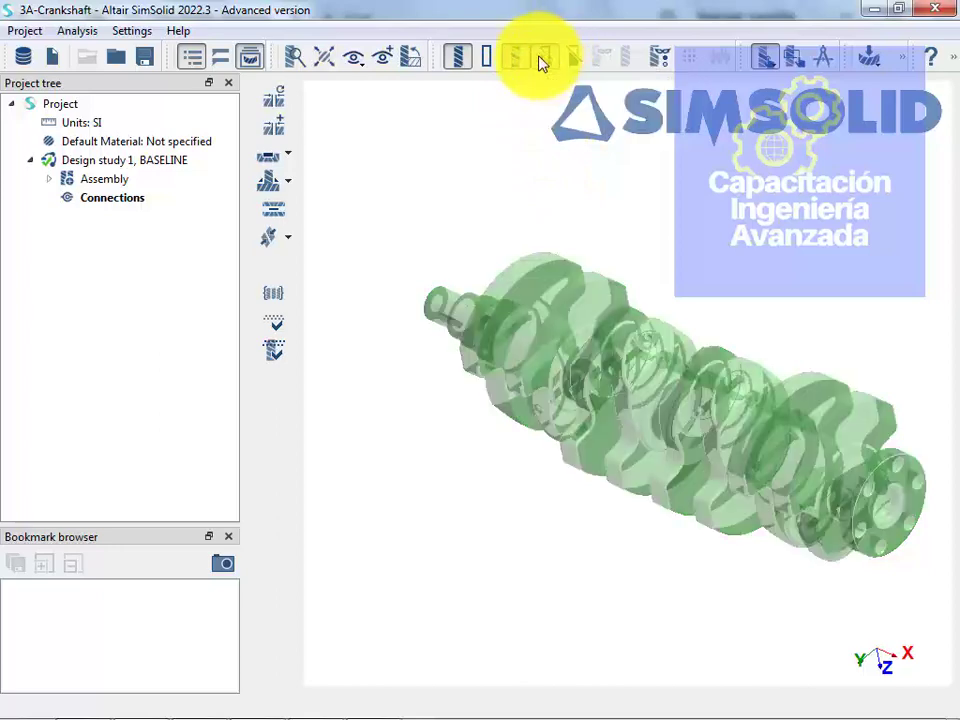
mouse_move(671, 429)
mouse_down()
mouse_move(585, 377)
mouse_move(640, 345)
mouse_move(561, 392)
mouse_move(508, 407)
mouse_move(676, 420)
mouse_up()
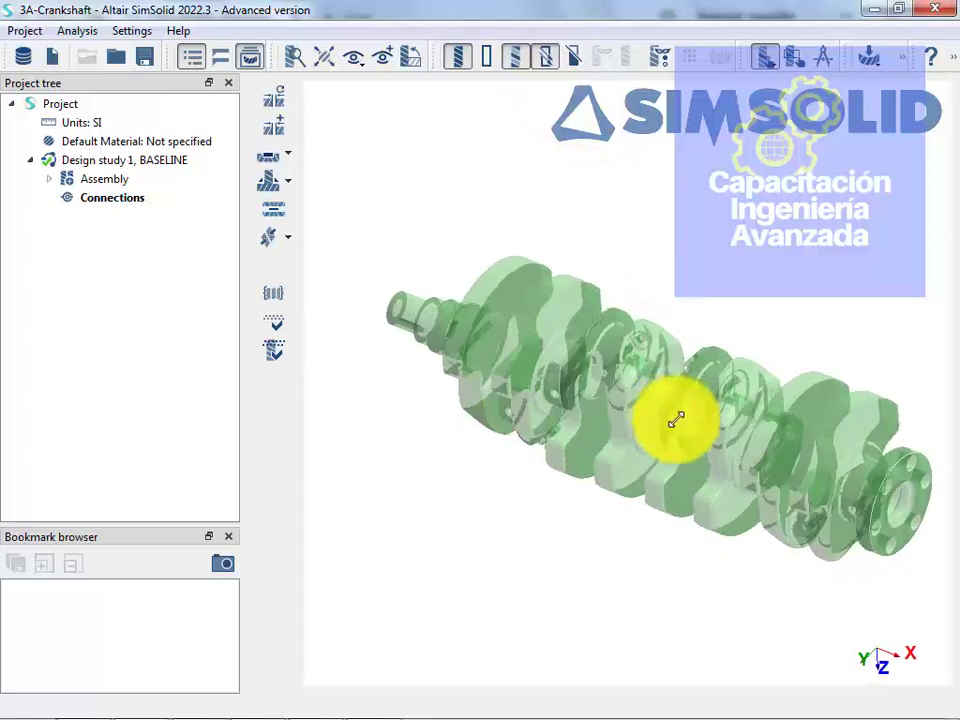
click(540, 66)
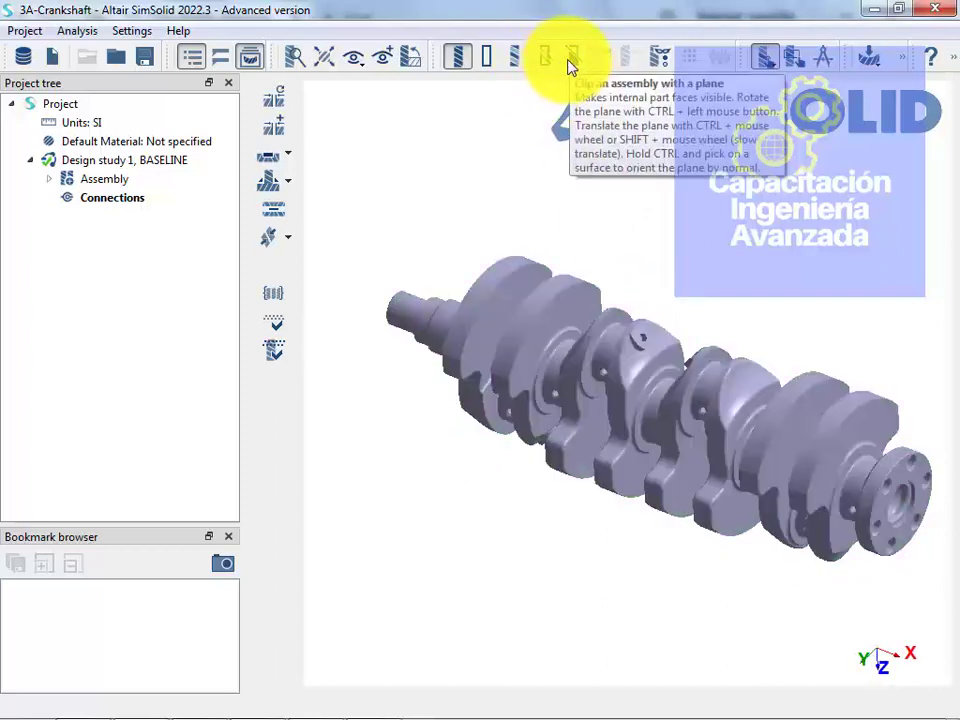
Clip the assembly with a plane and inspect the cut faces of the crankshaft webs up close
click(568, 61)
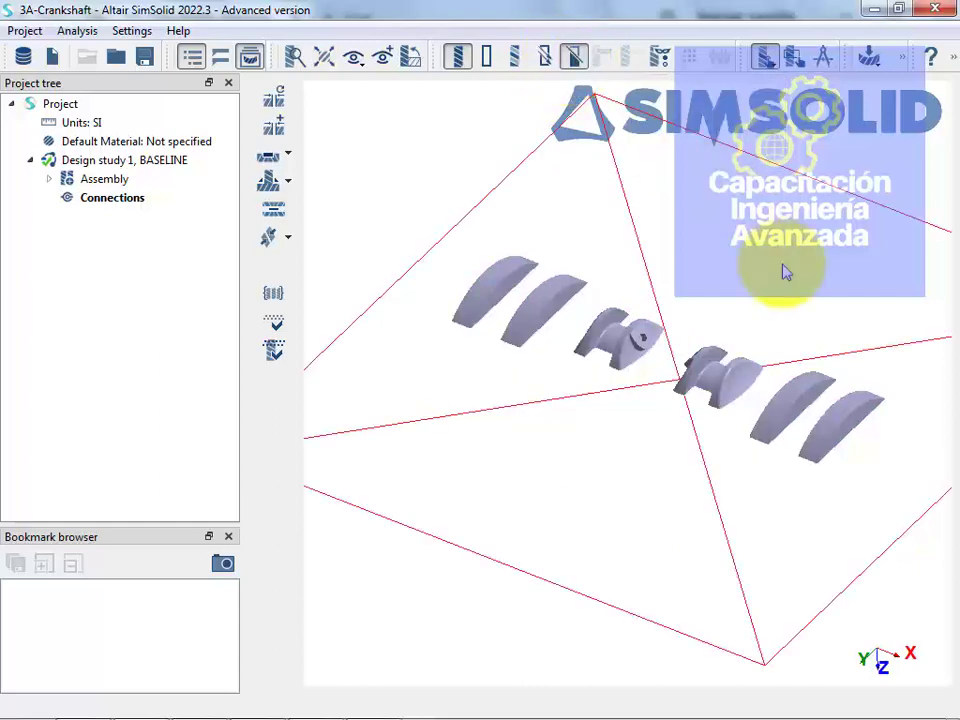
scroll(673, 309, down, 5)
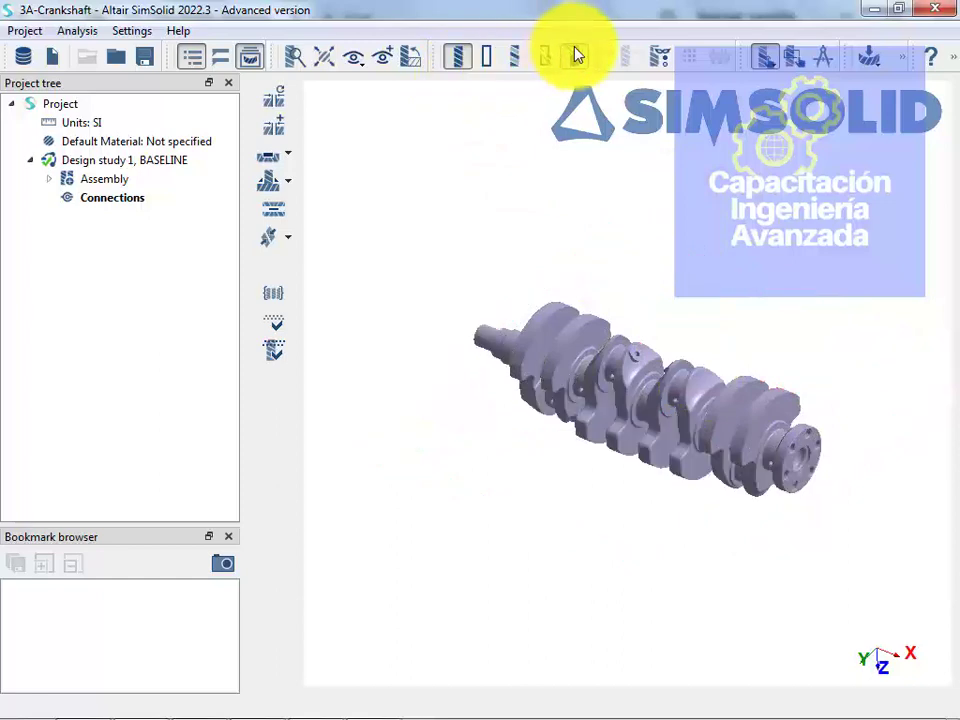
drag(557, 501, 643, 296)
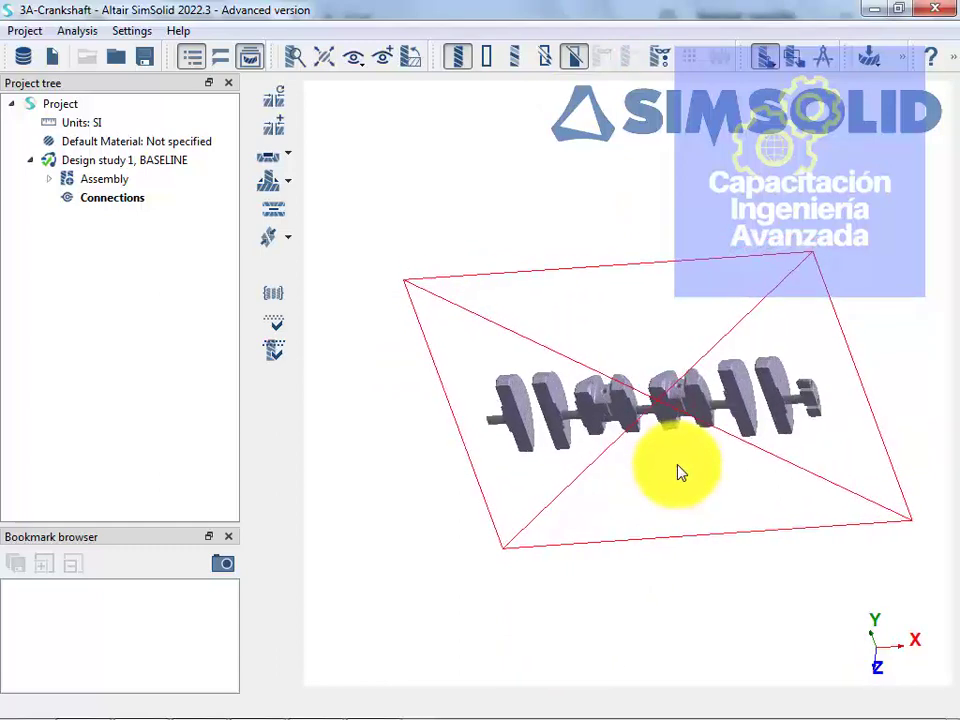
scroll(680, 473, up, 5)
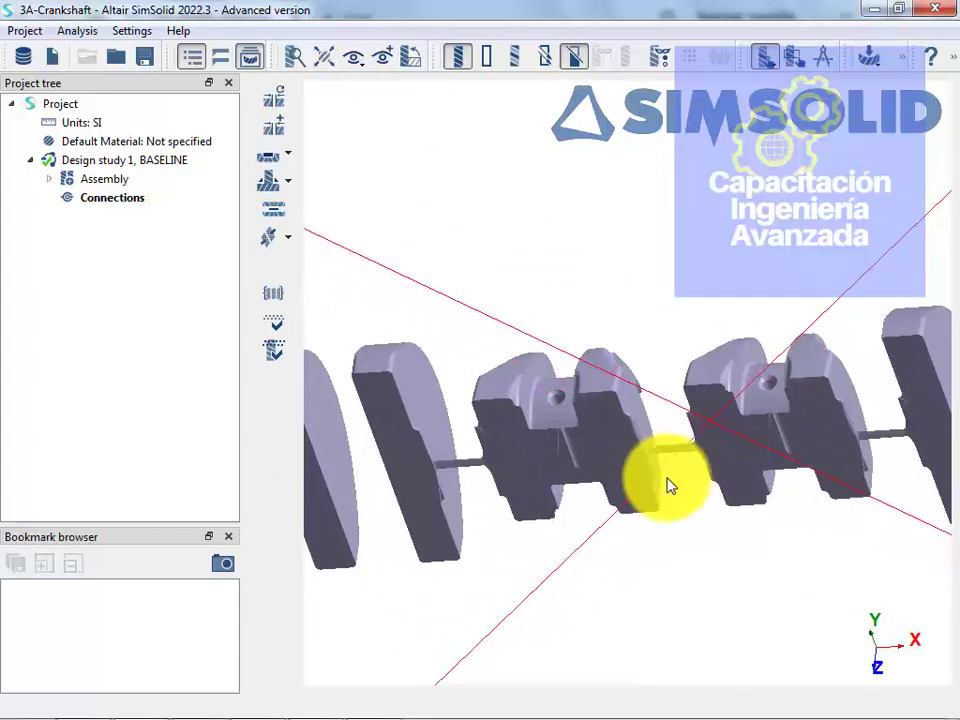
View the section from the flange end, and shift and tilt the clipping plane to expose different cuts through the crankshaft
drag(617, 521, 480, 486)
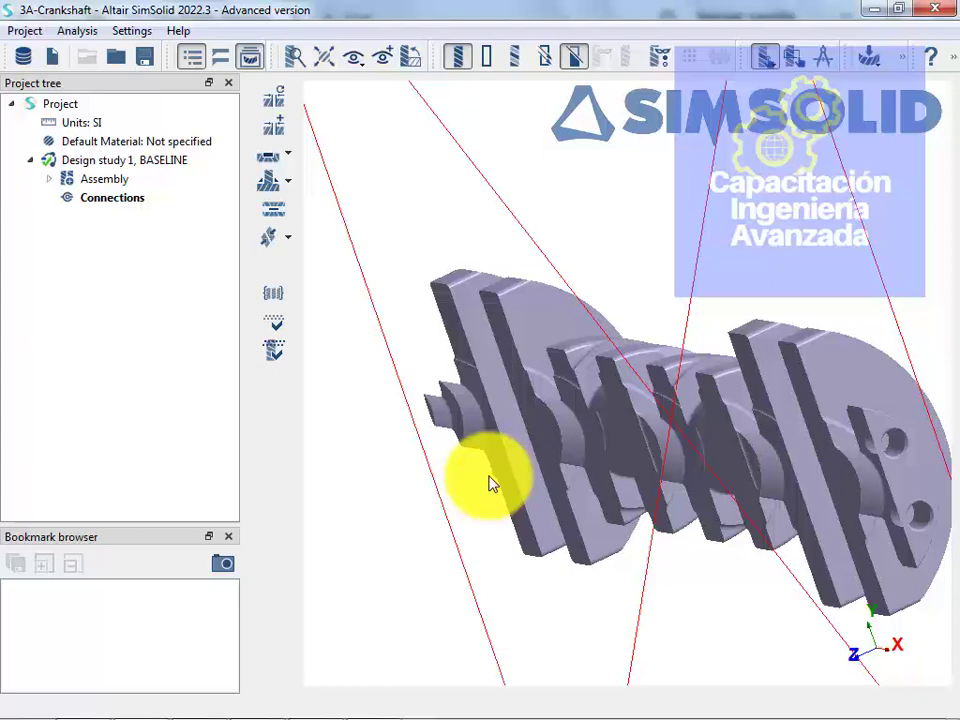
scroll(598, 516, down, 2)
drag(683, 530, 691, 372)
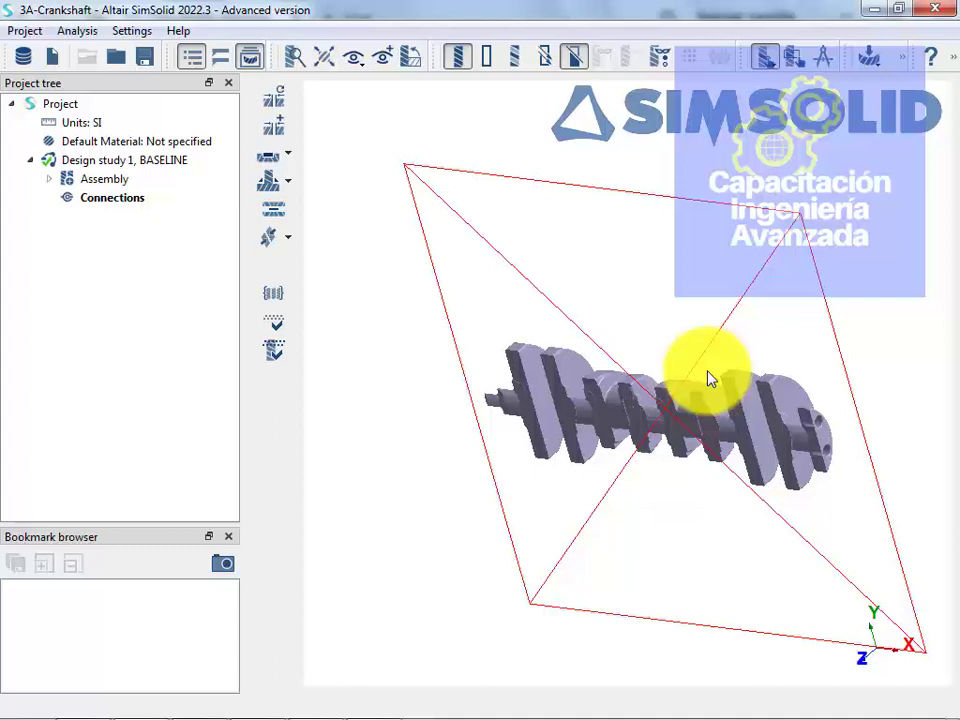
drag(709, 379, 645, 409)
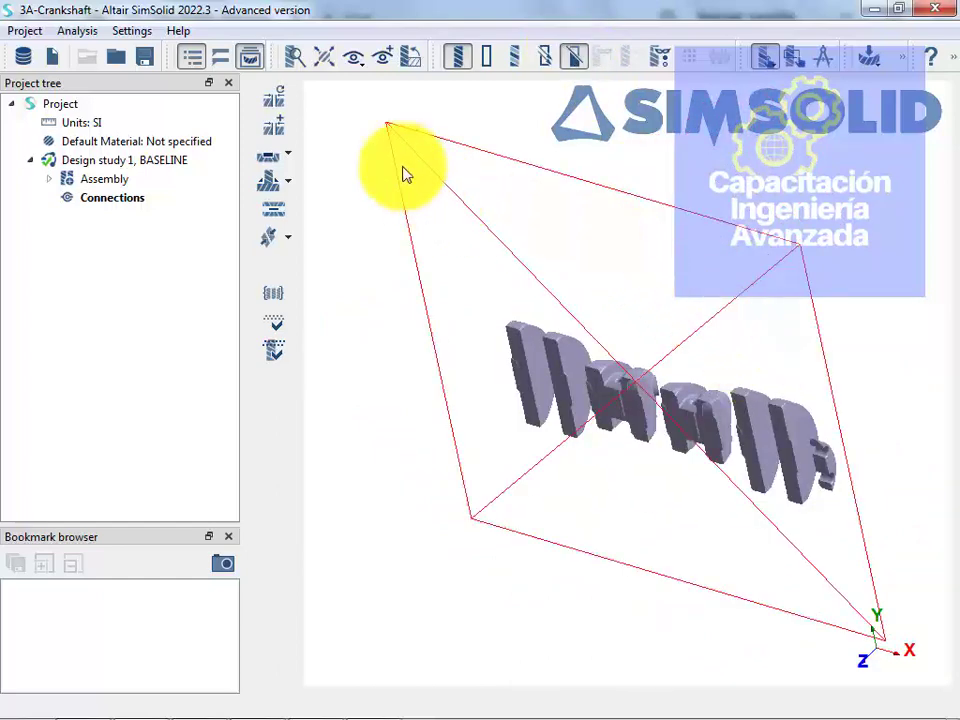
drag(648, 314, 838, 452)
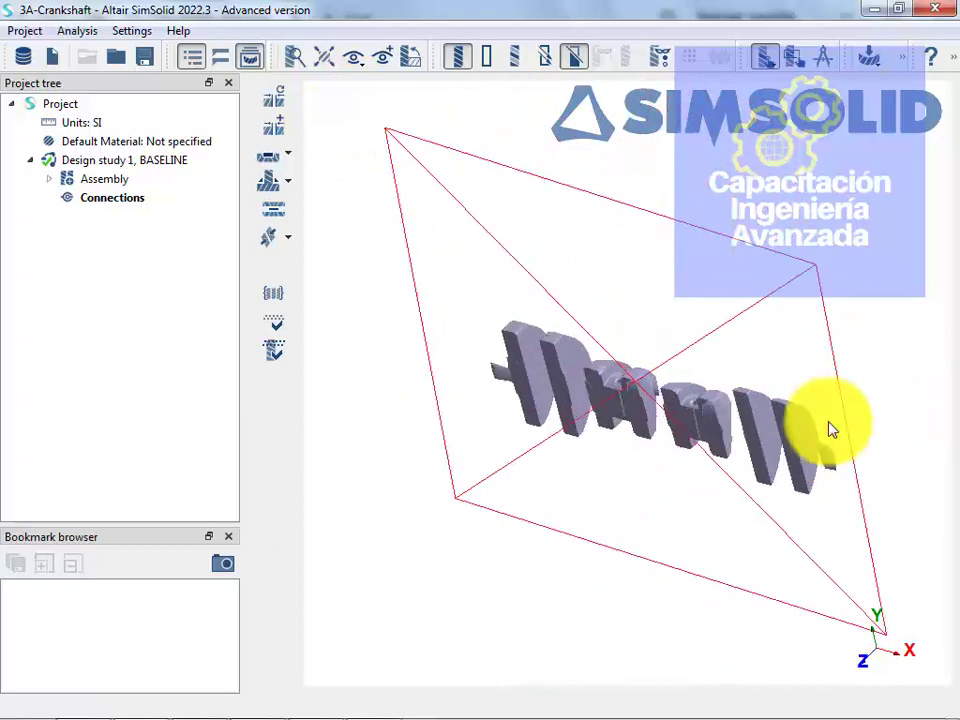
View the clipped crankshaft in the standard Front and Top orientations
click(355, 57)
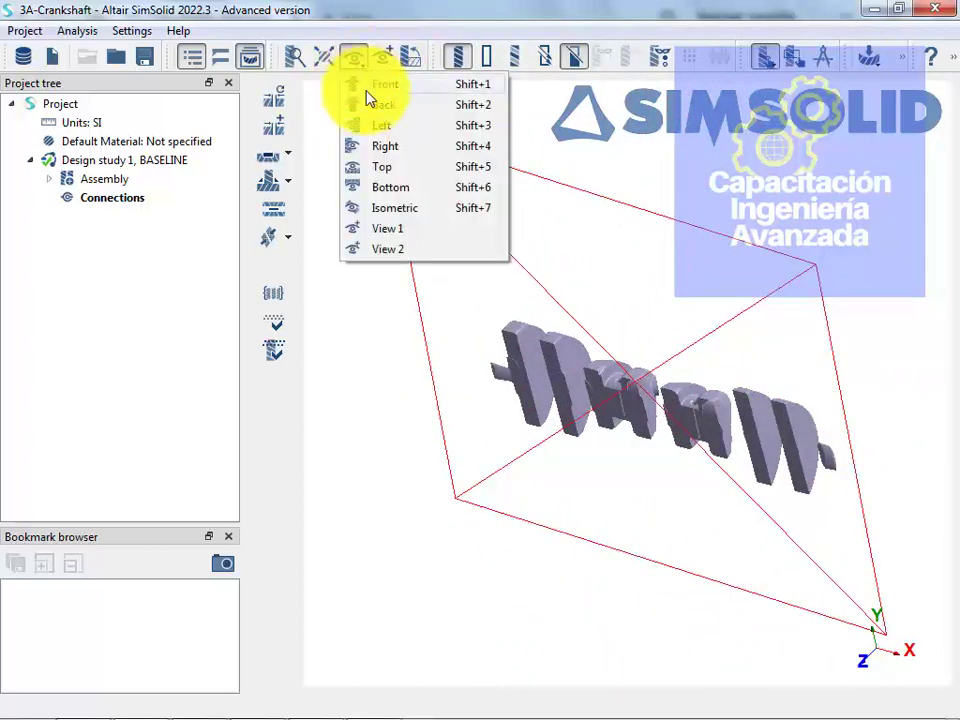
click(368, 88)
click(383, 60)
click(357, 60)
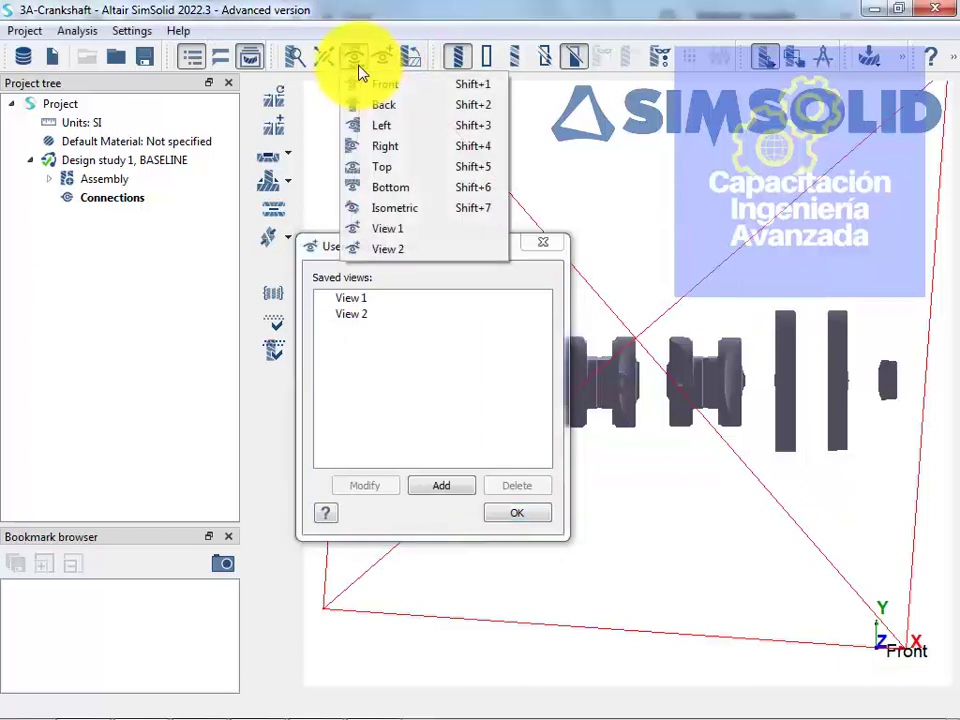
click(386, 181)
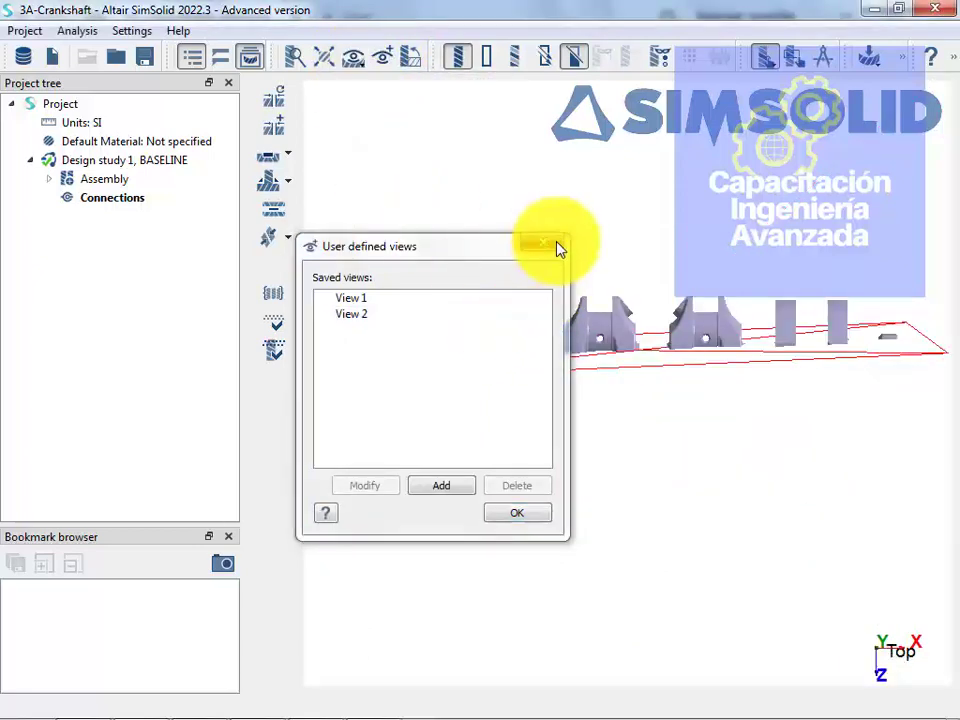
Close the saved views list and turn off the clipping plane to display the whole crankshaft
key(Escape)
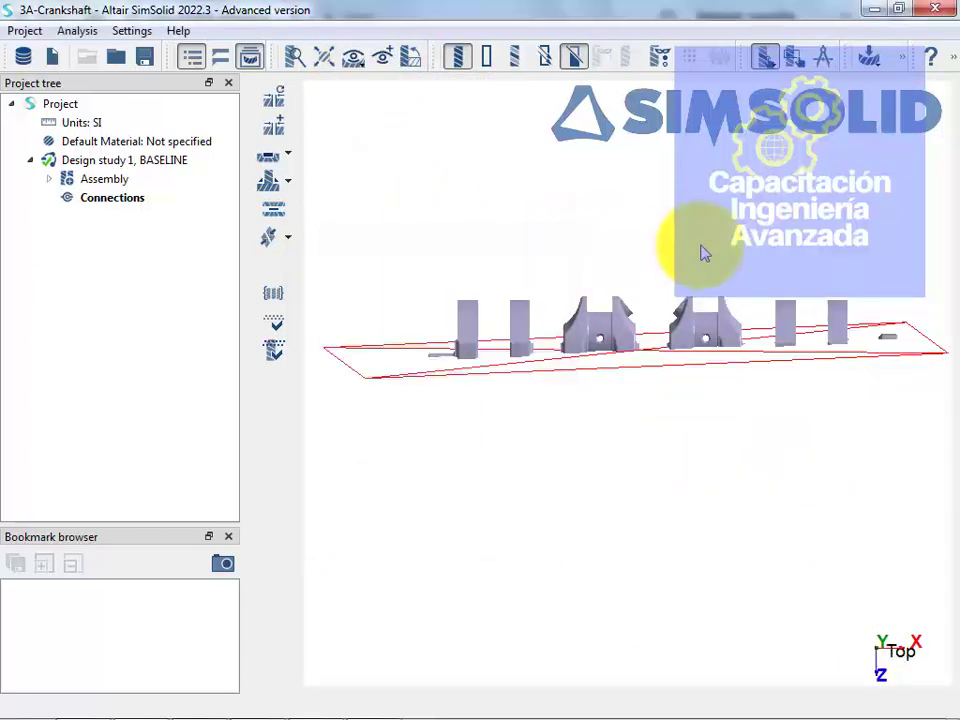
click(575, 63)
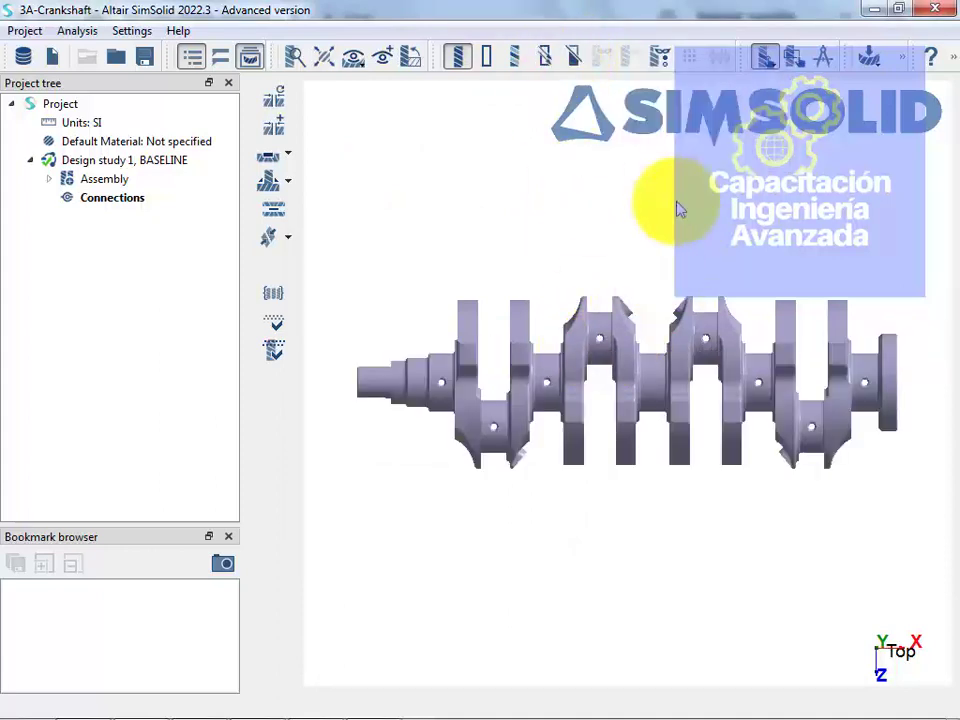
click(574, 58)
click(574, 58)
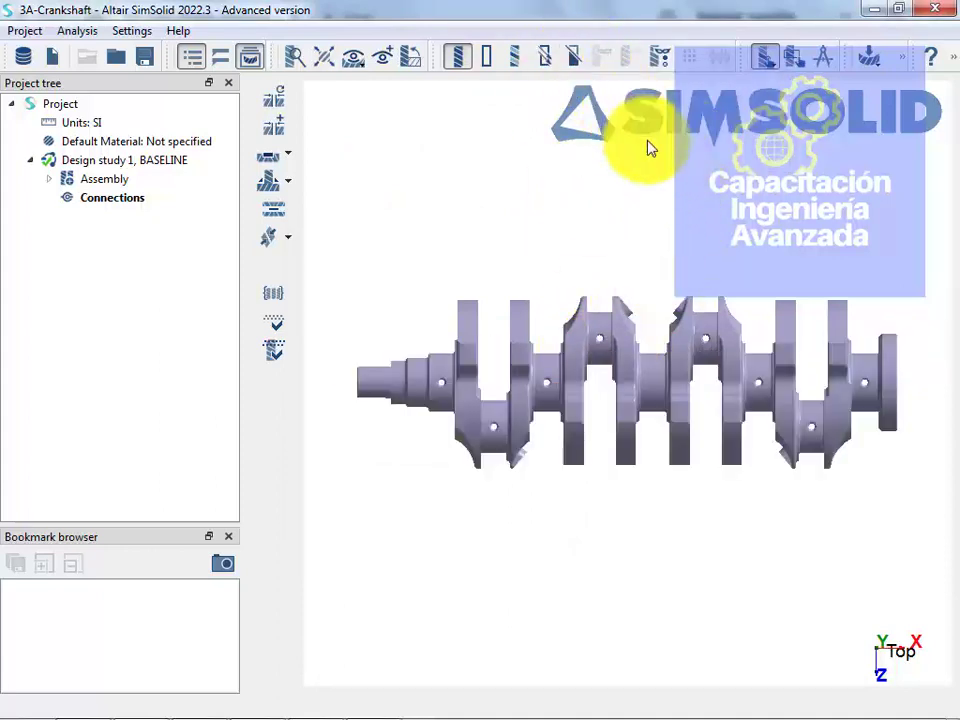
click(664, 60)
click(664, 60)
click(664, 60)
click(664, 60)
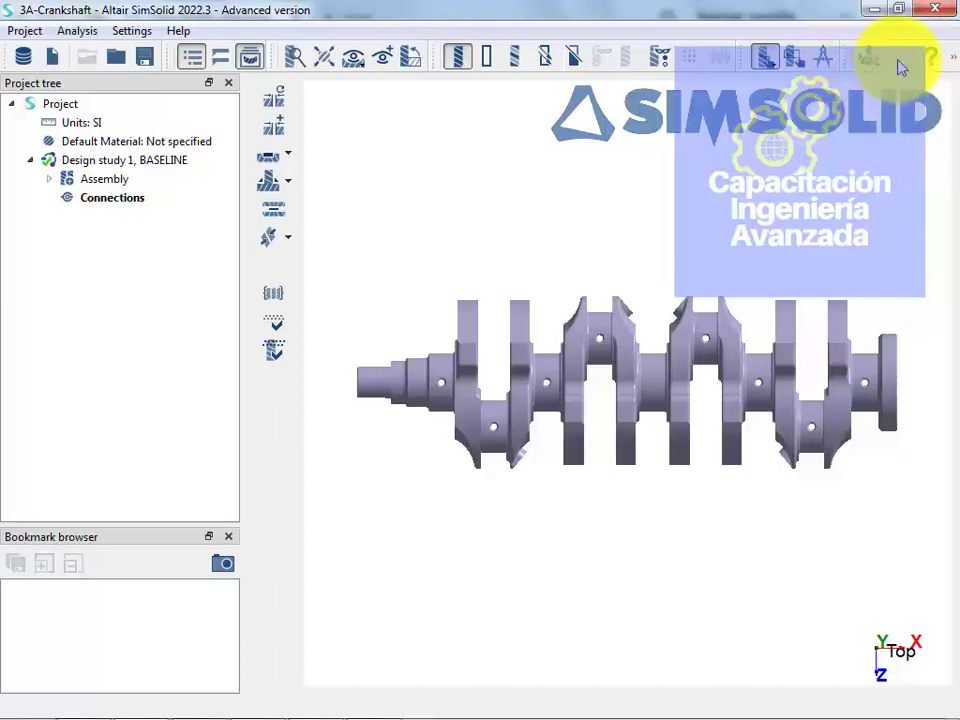
click(848, 54)
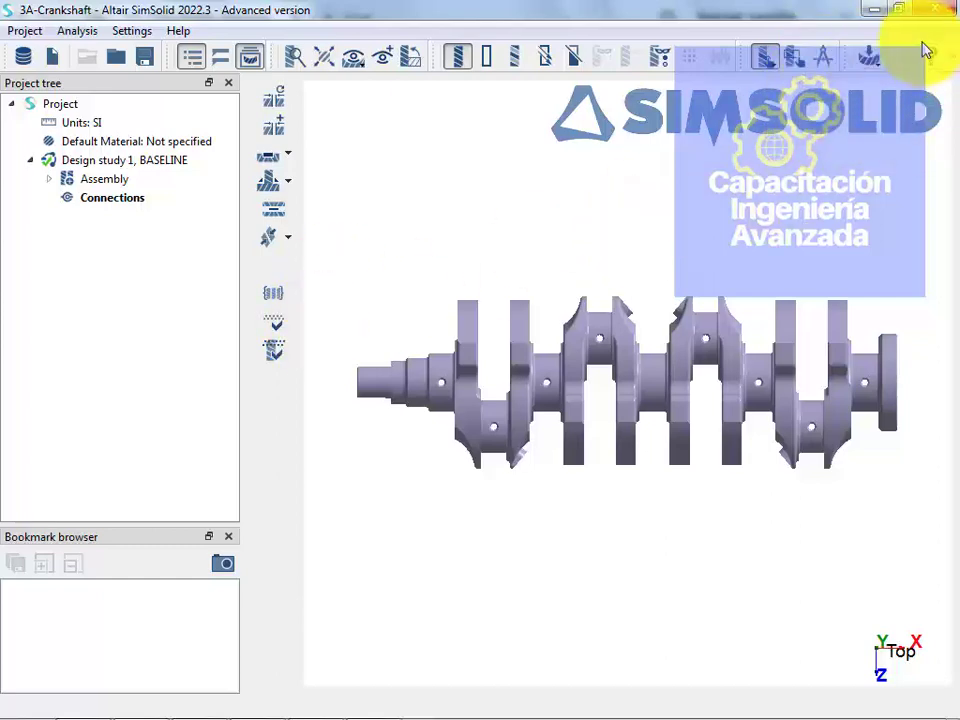
Switch to Acrobat Reader and review the geometry import and material steps of Exercise 3a in the modal analysis PDF
key(alt+Tab)
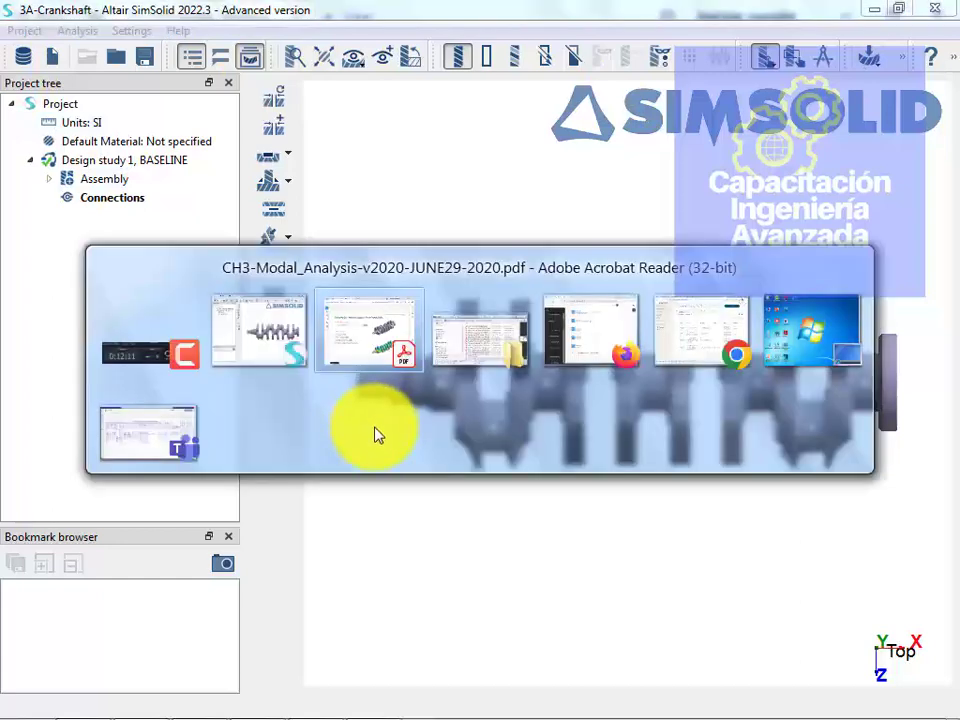
scroll(370, 435, down, 4)
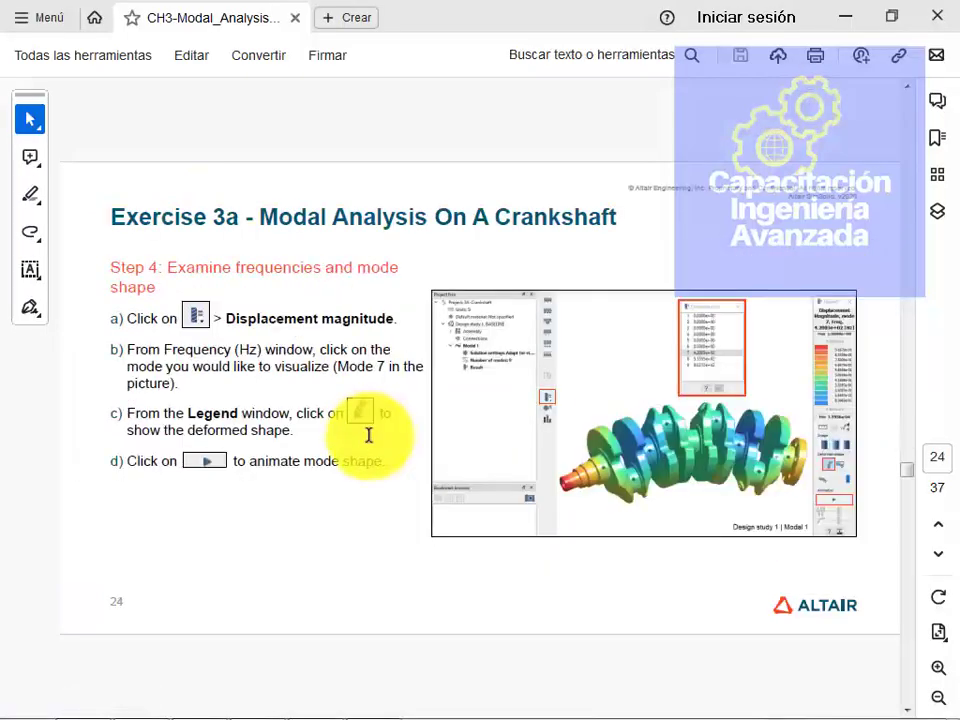
scroll(369, 435, up, 3)
scroll(371, 441, up, 1)
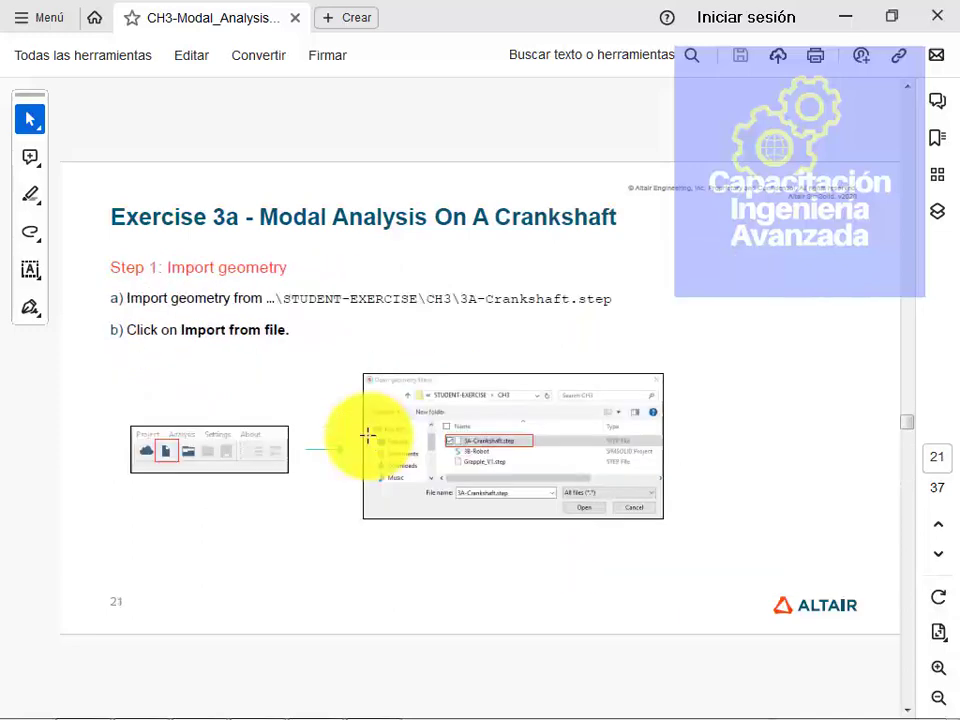
scroll(368, 435, up, 1)
scroll(368, 435, down, 1)
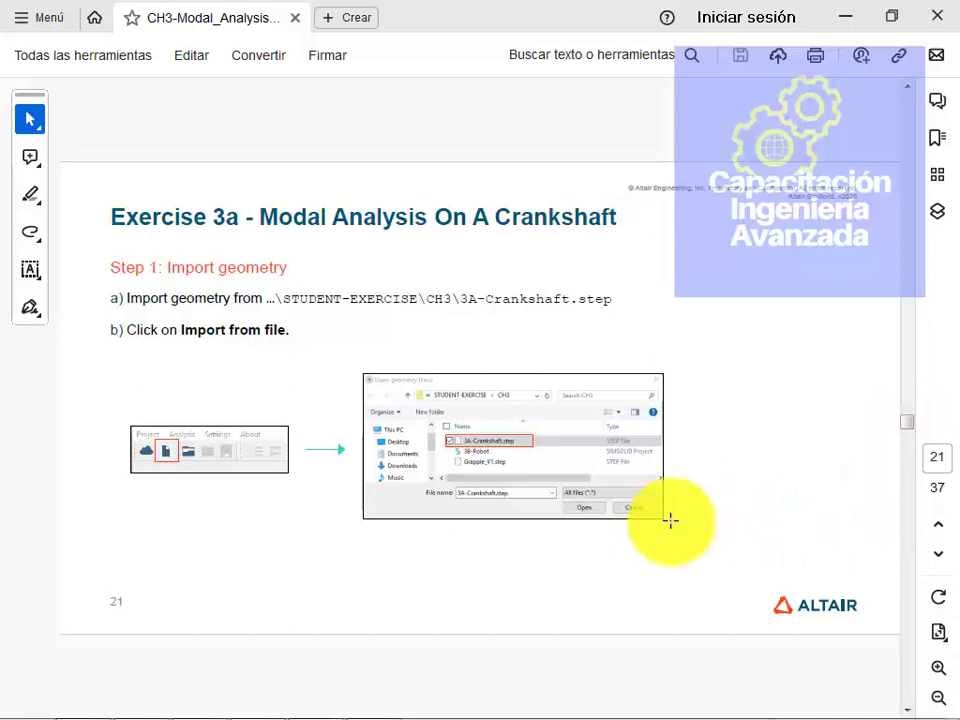
scroll(670, 536, down, 1)
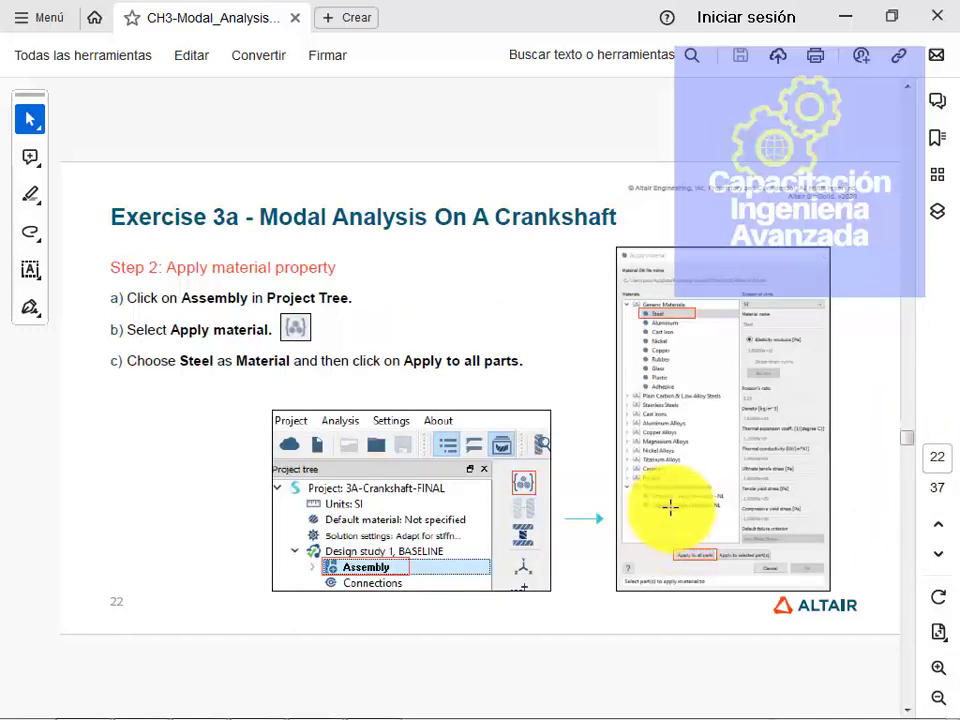
Switch back to SimSolid and start applying materials to the Assembly, listing them from the material database
key(alt+Tab)
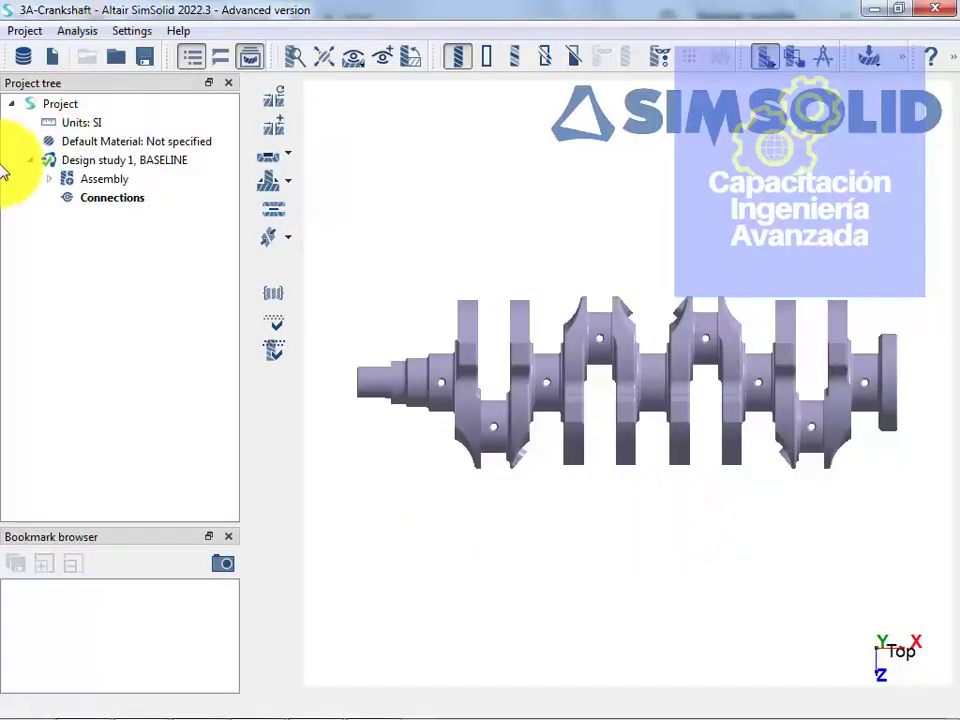
click(138, 201)
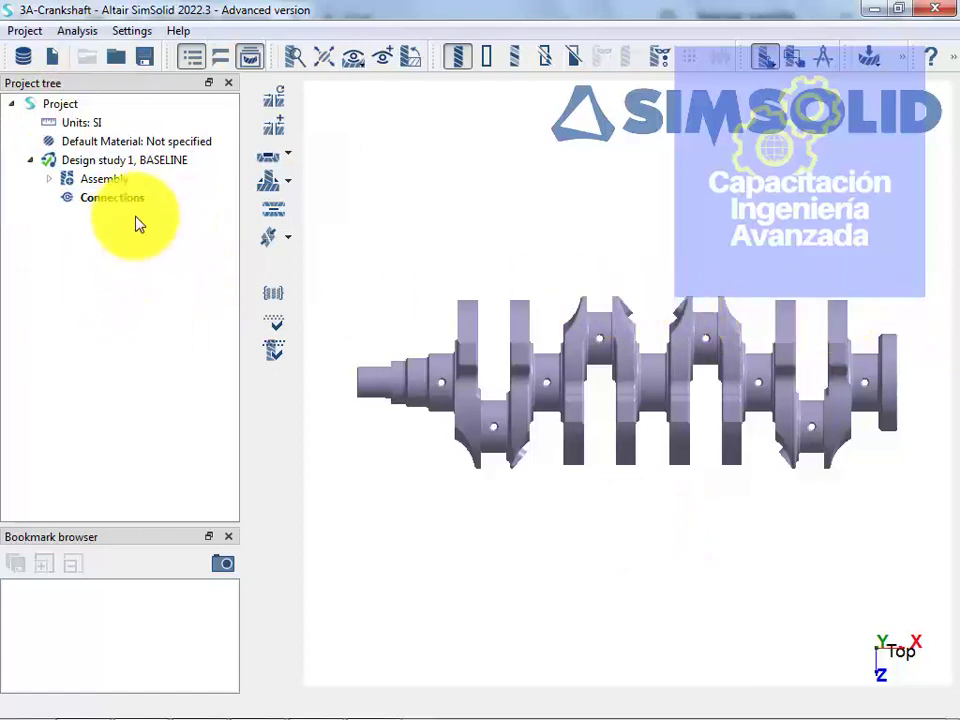
click(108, 182)
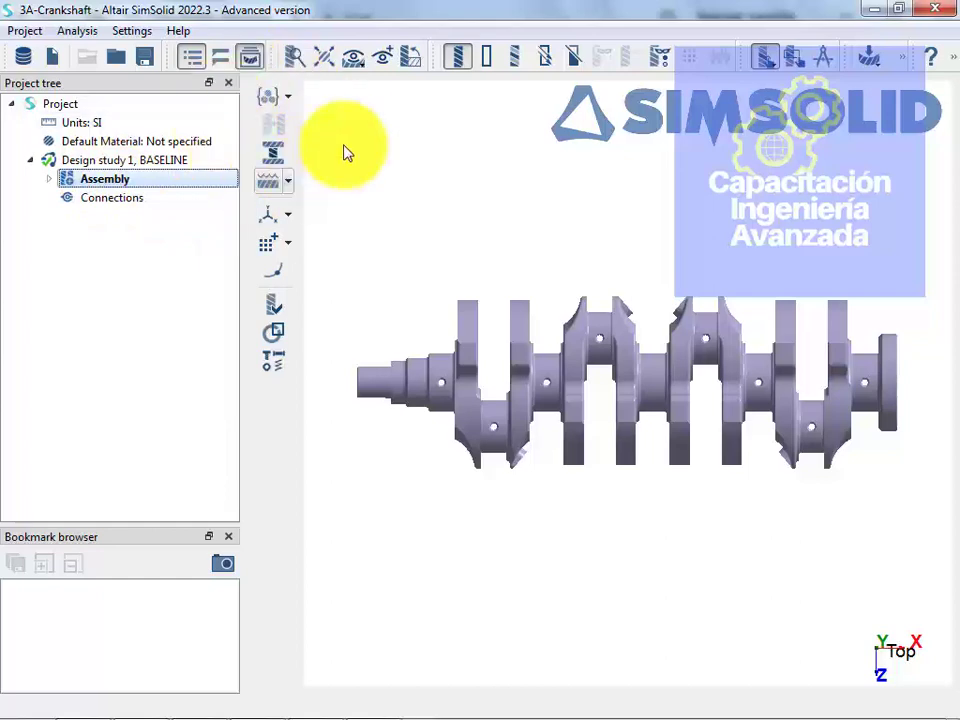
click(273, 103)
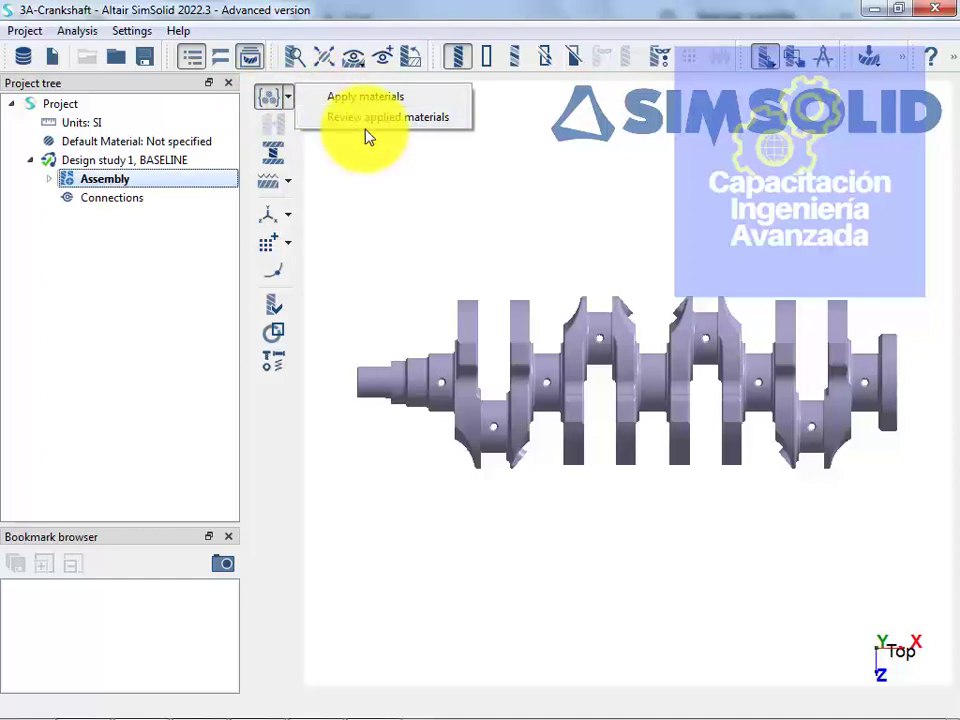
click(368, 96)
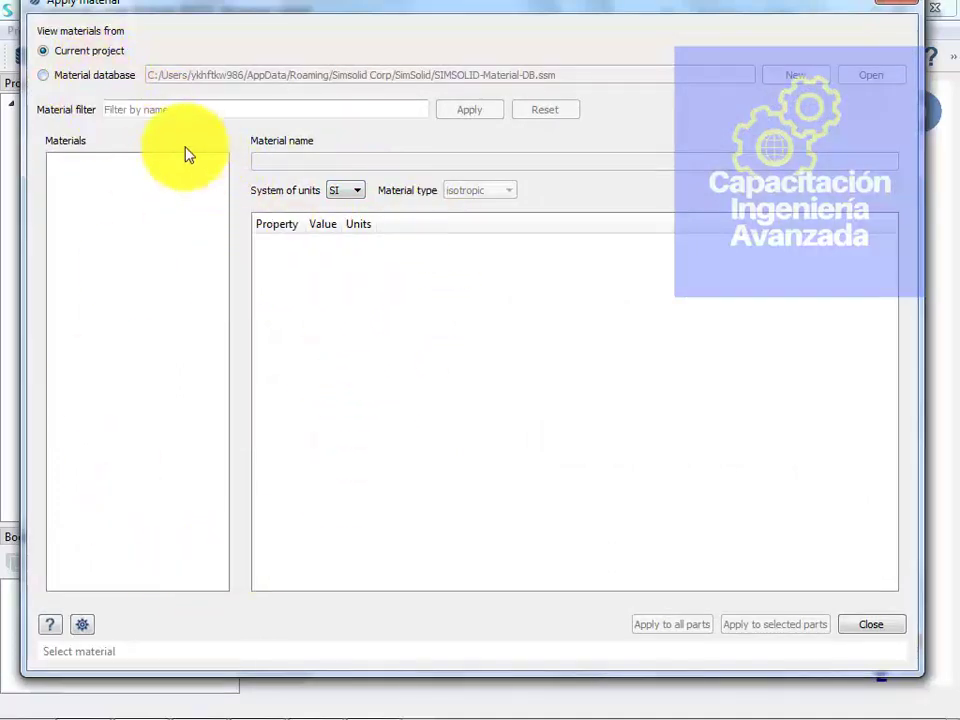
click(54, 79)
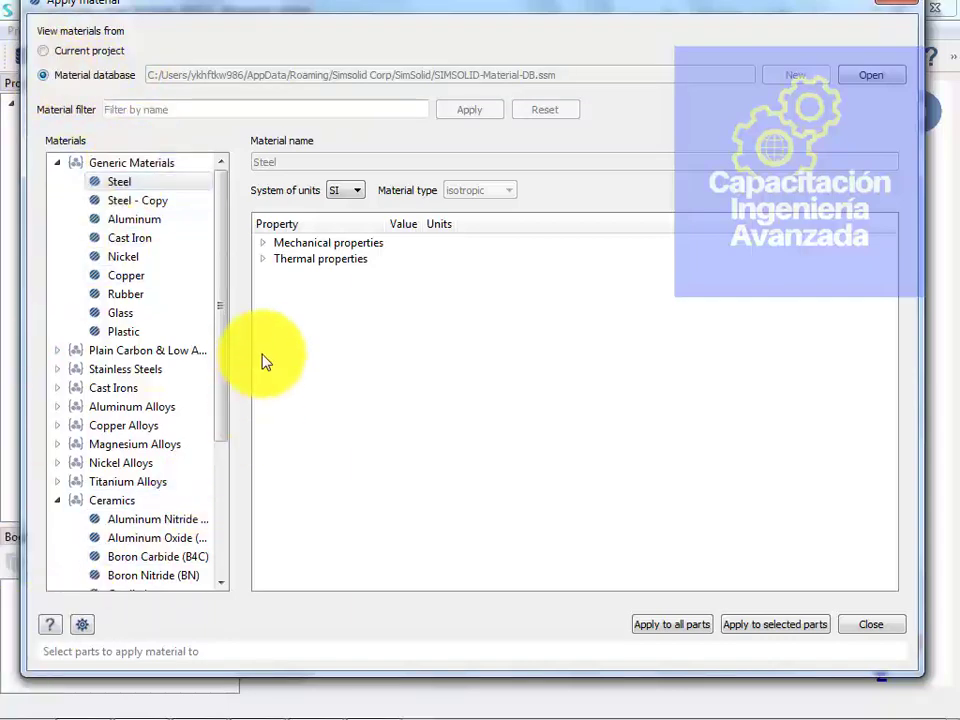
Browse the database's material groups and select Steel from Generic Materials, as instructed in the exercise PDF
scroll(193, 403, down, 4)
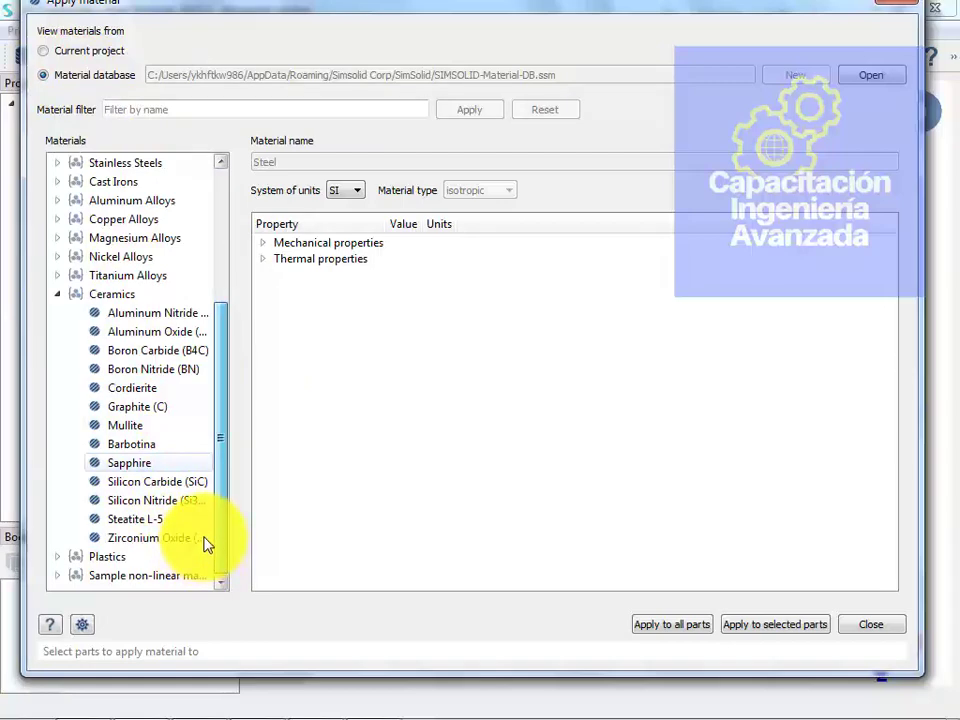
drag(224, 497, 287, 252)
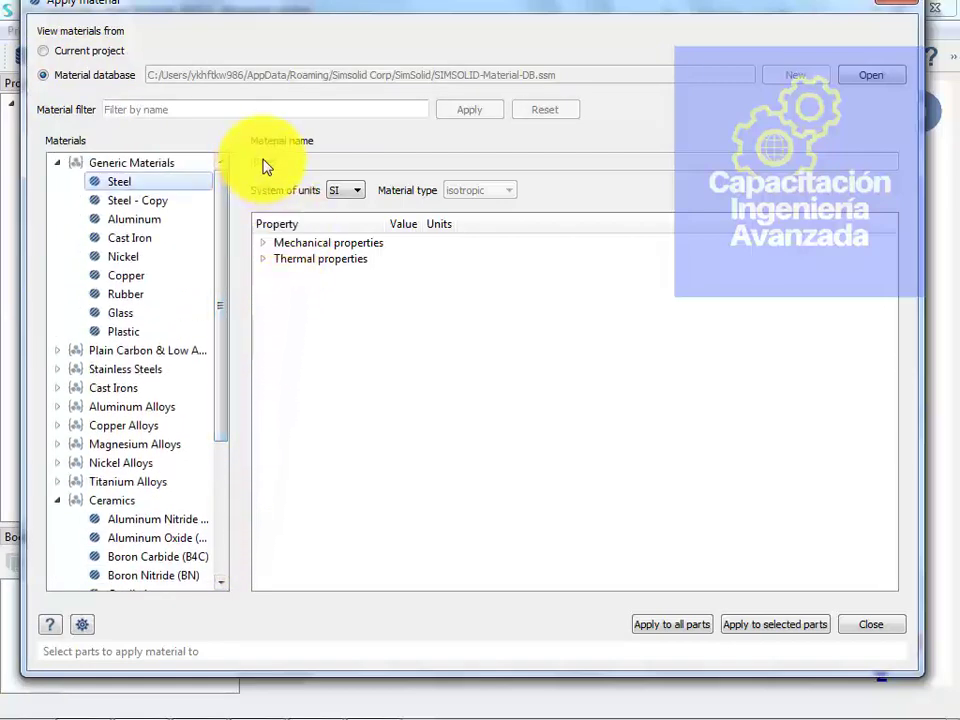
key(alt+Tab)
key(alt+Tab)
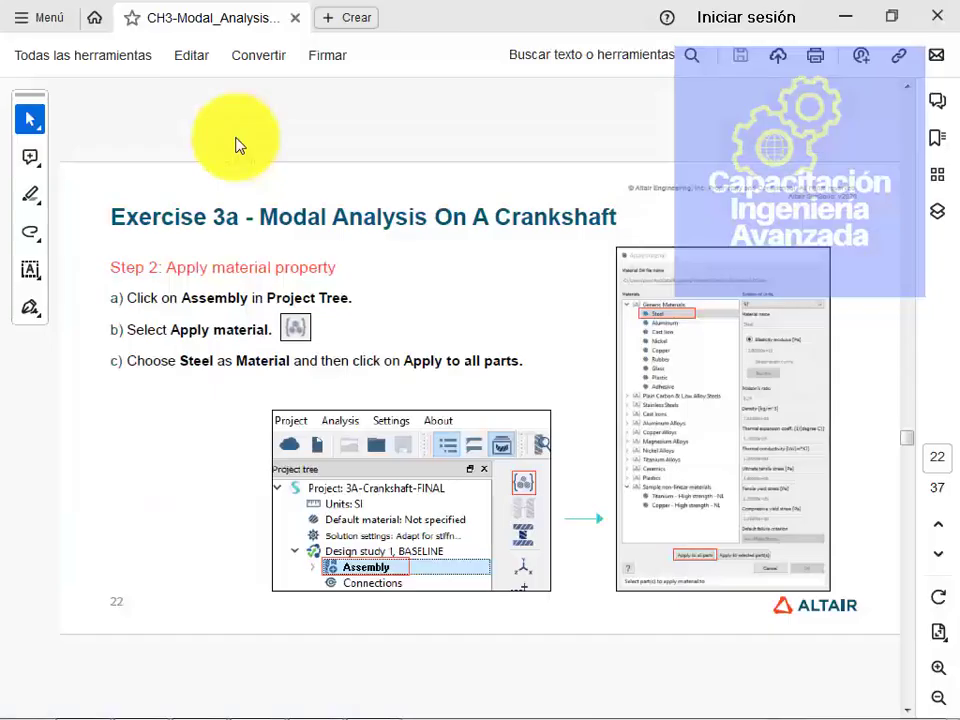
key(alt+Tab)
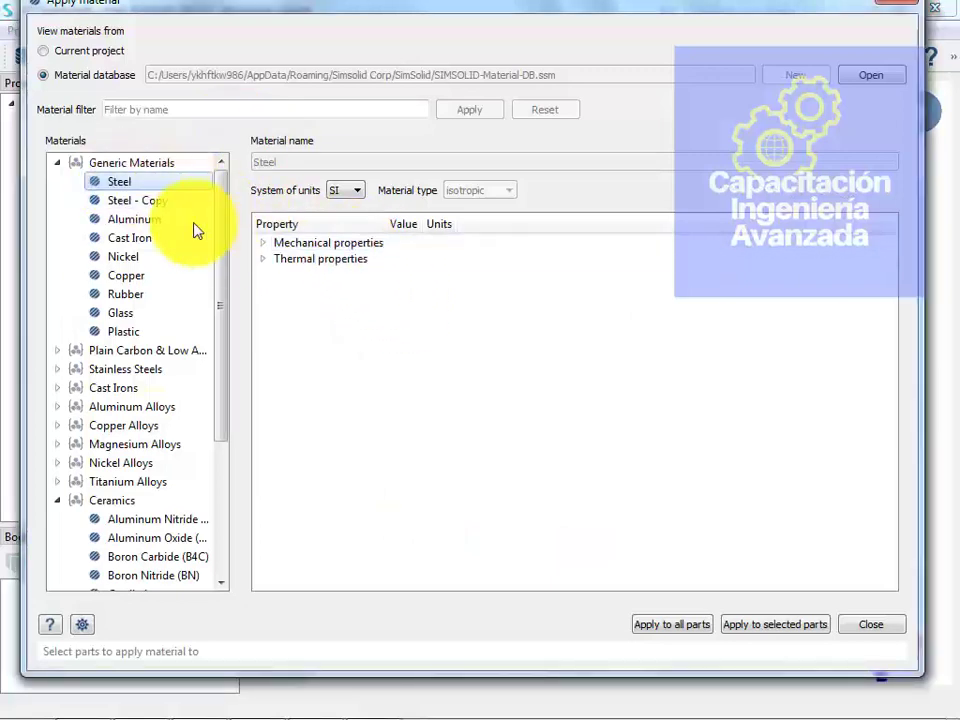
click(118, 200)
click(110, 186)
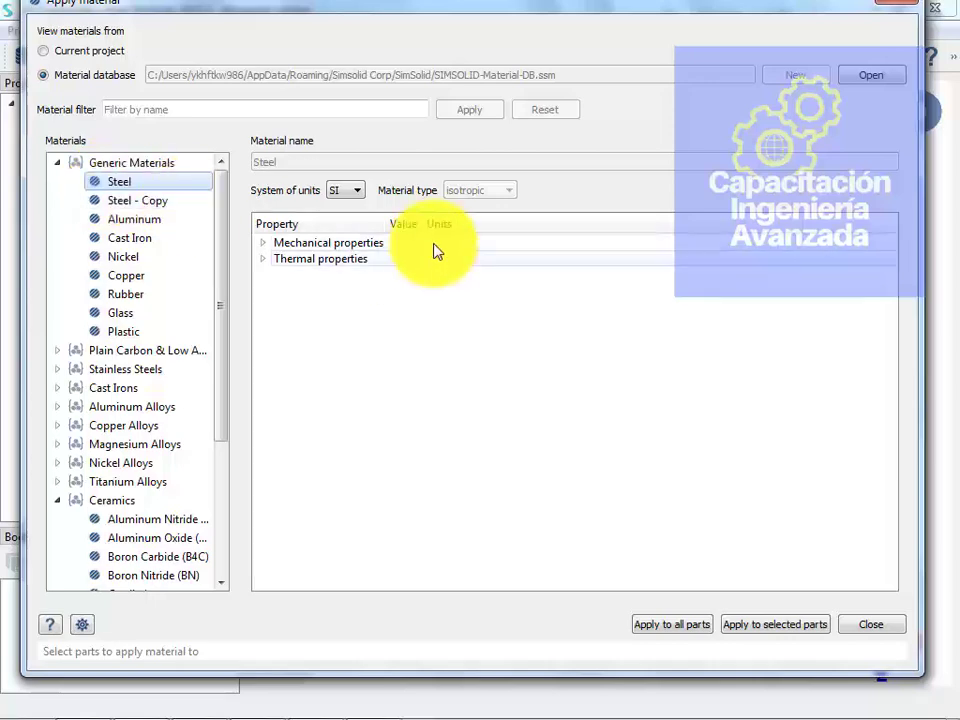
Expand Steel's mechanical and thermal properties and examine its Poisson's ratio, ultimate and yield stresses, and default failure criterion
click(261, 244)
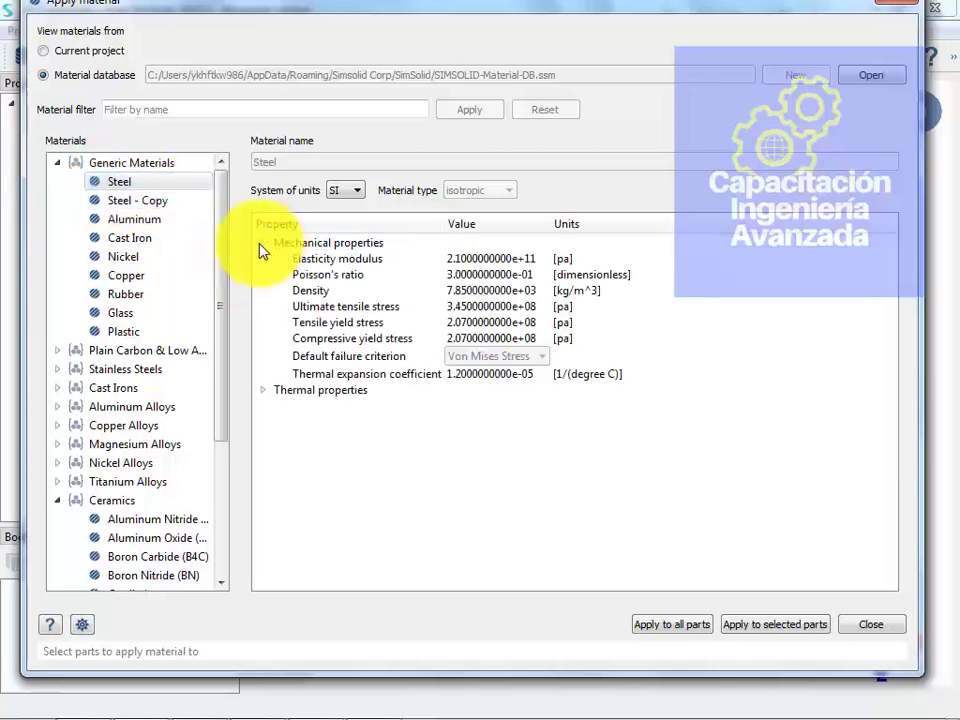
click(261, 391)
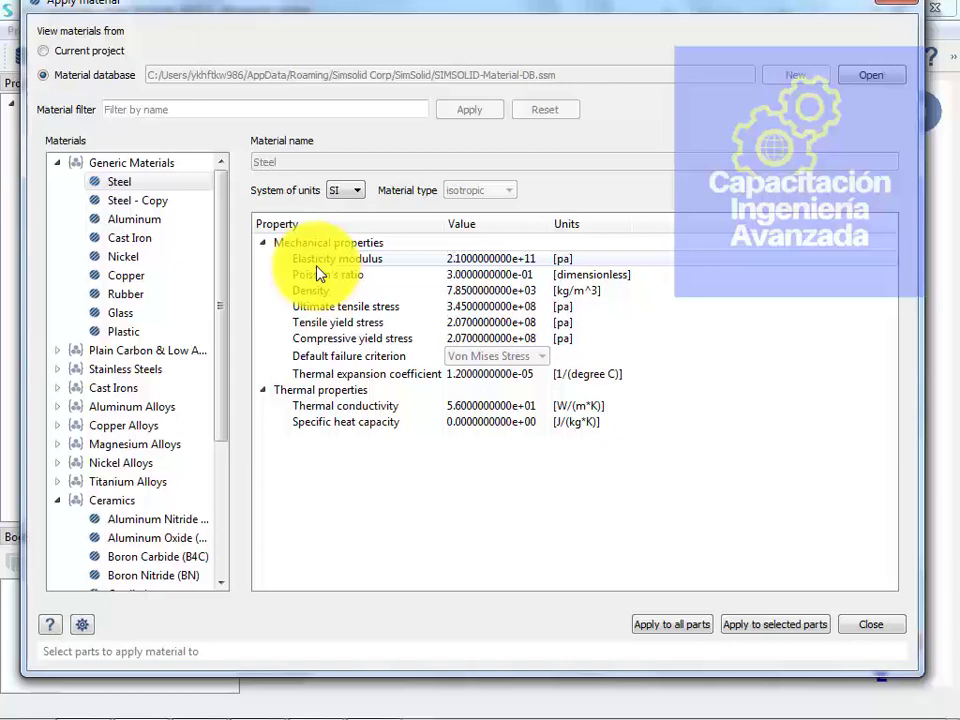
click(346, 279)
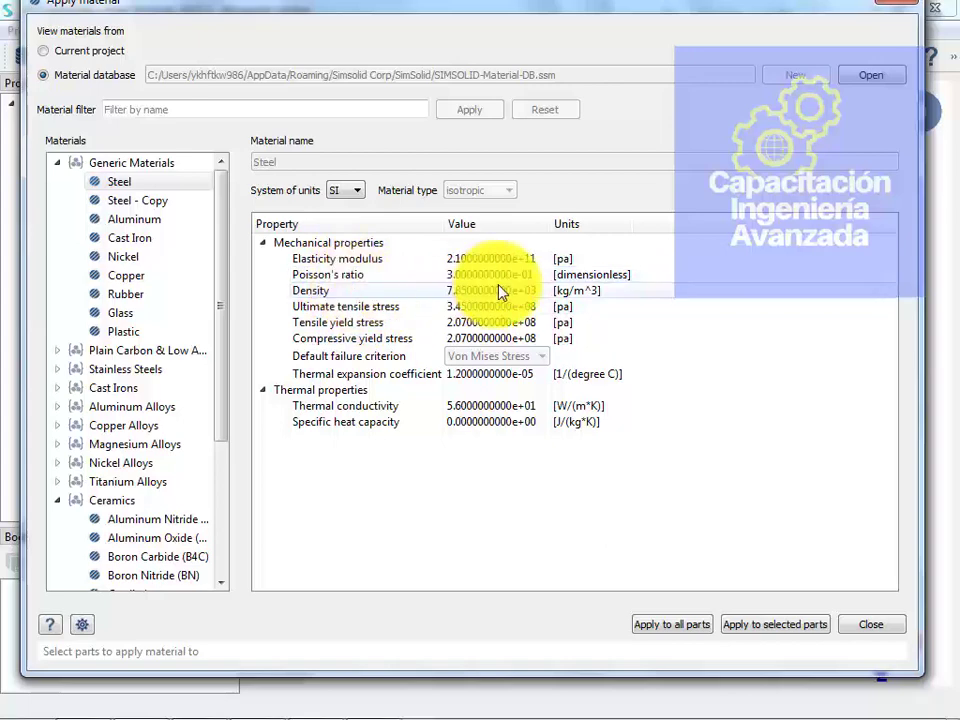
click(331, 310)
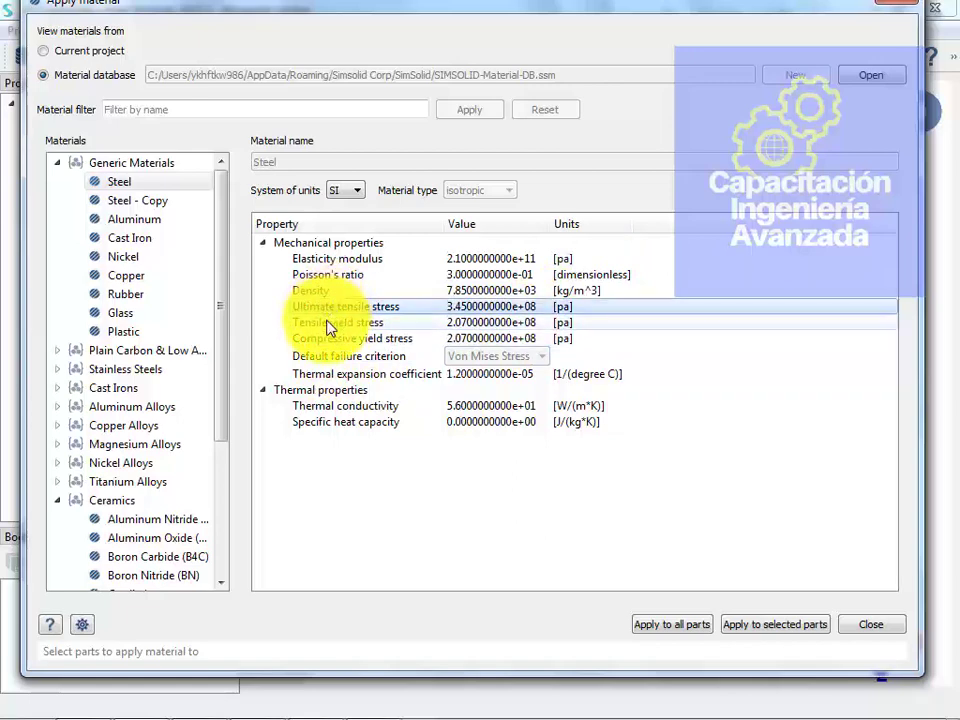
click(331, 324)
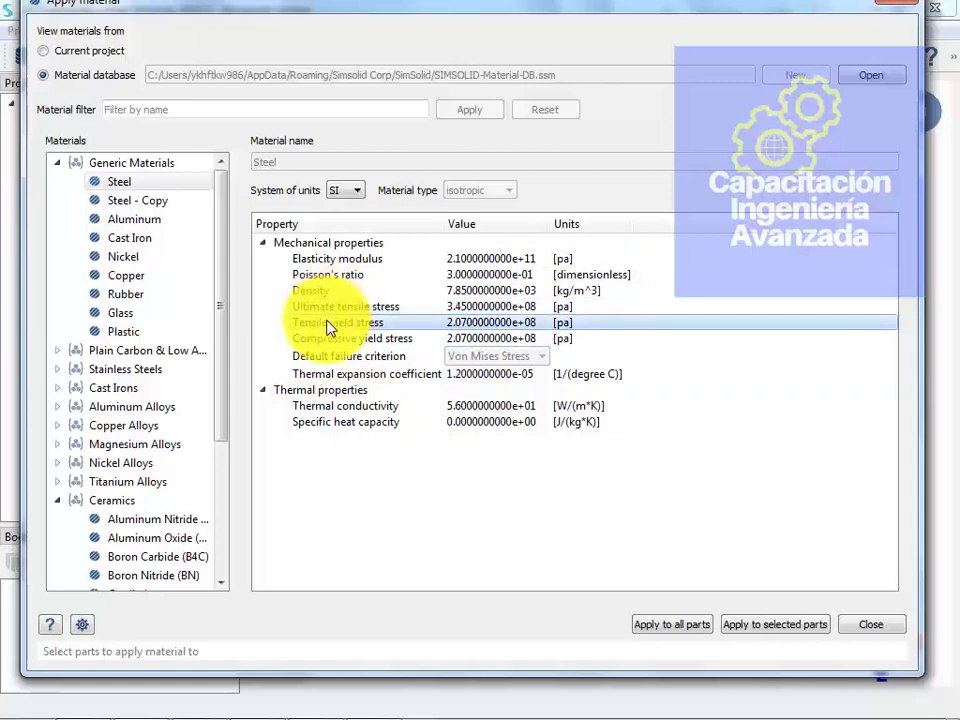
click(321, 308)
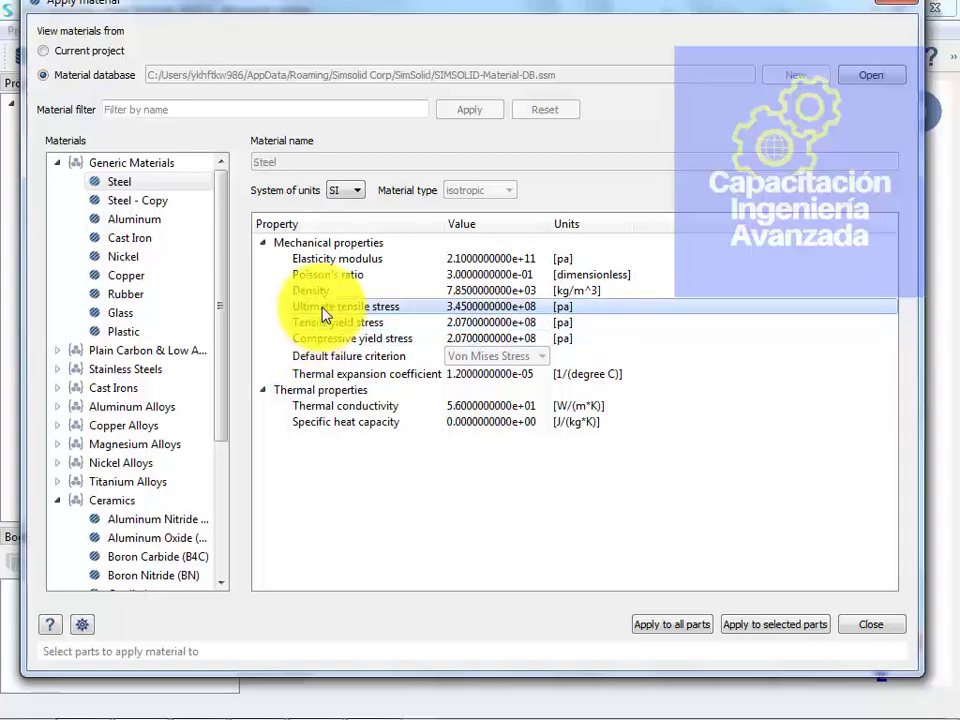
click(350, 358)
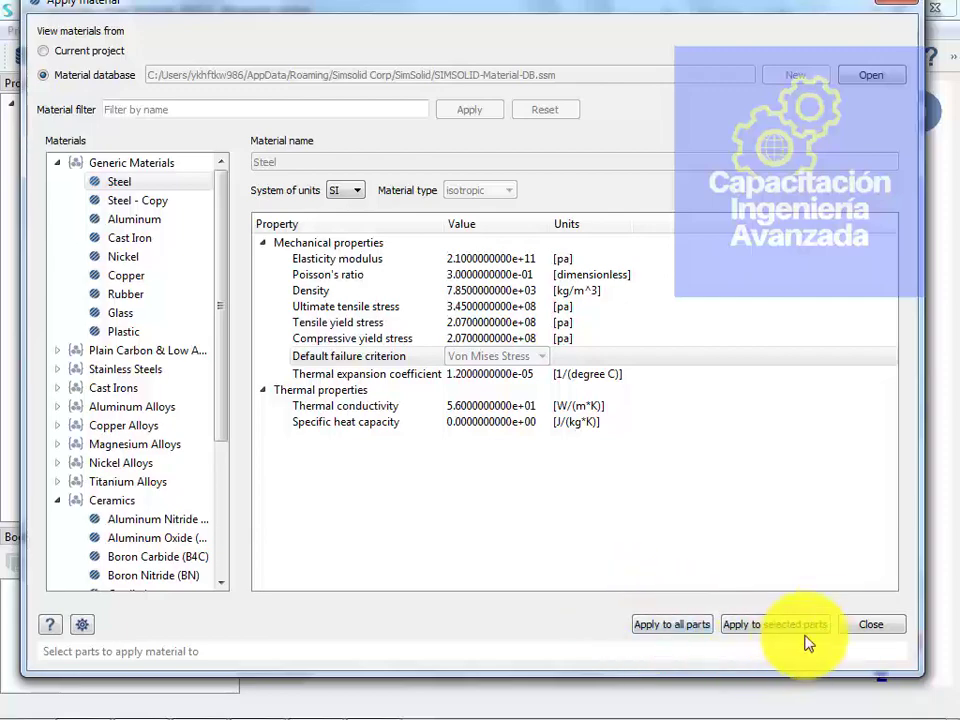
Apply Steel to all parts and expand the Assembly to check the crankshaft's assigned material
click(856, 628)
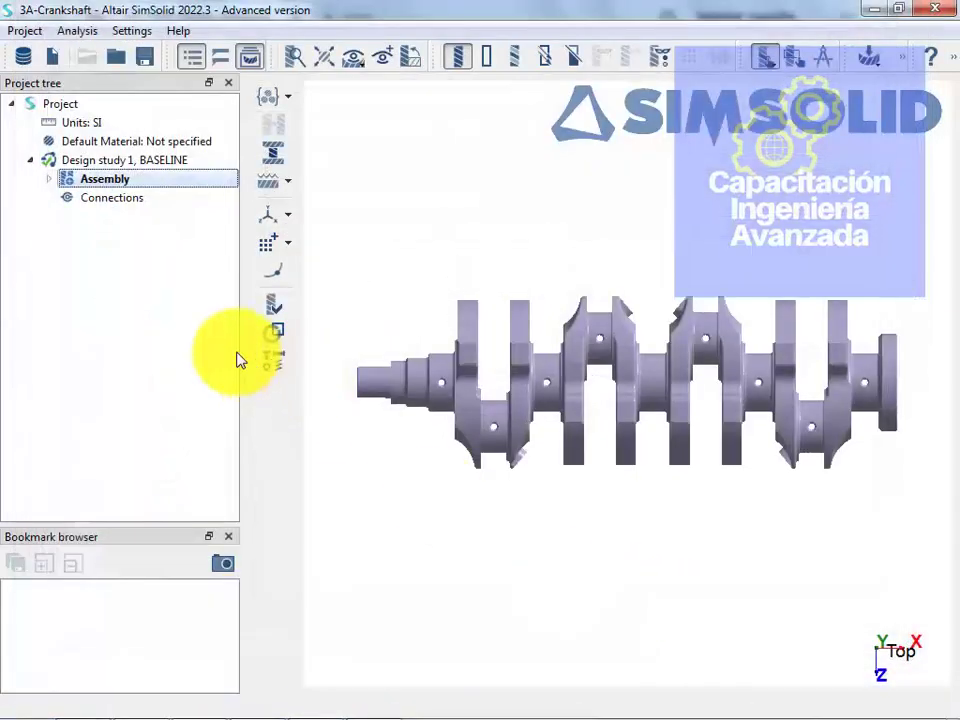
click(51, 182)
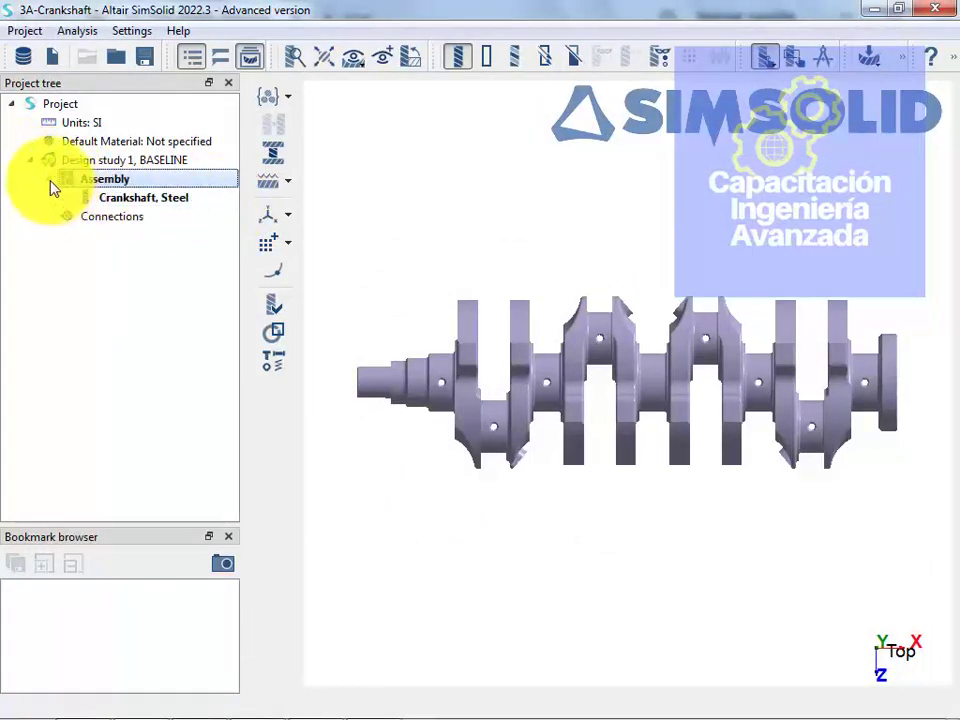
click(53, 182)
click(49, 181)
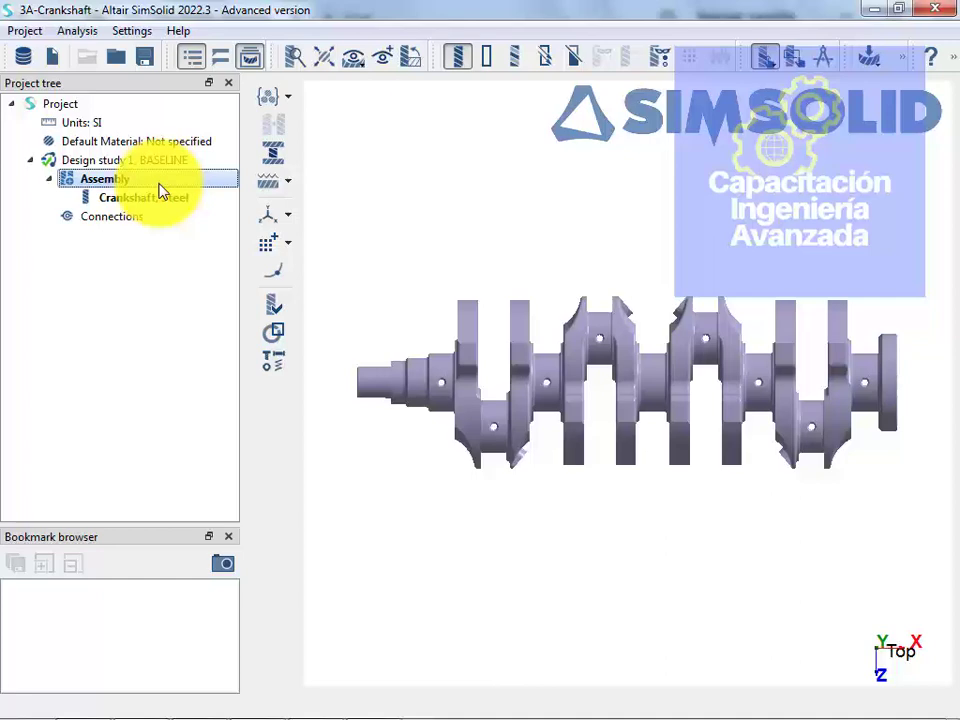
Consult the following steps of Exercise 3a in the PDF, and return to SimSolid to reveal the additional analysis tools
key(alt+Tab)
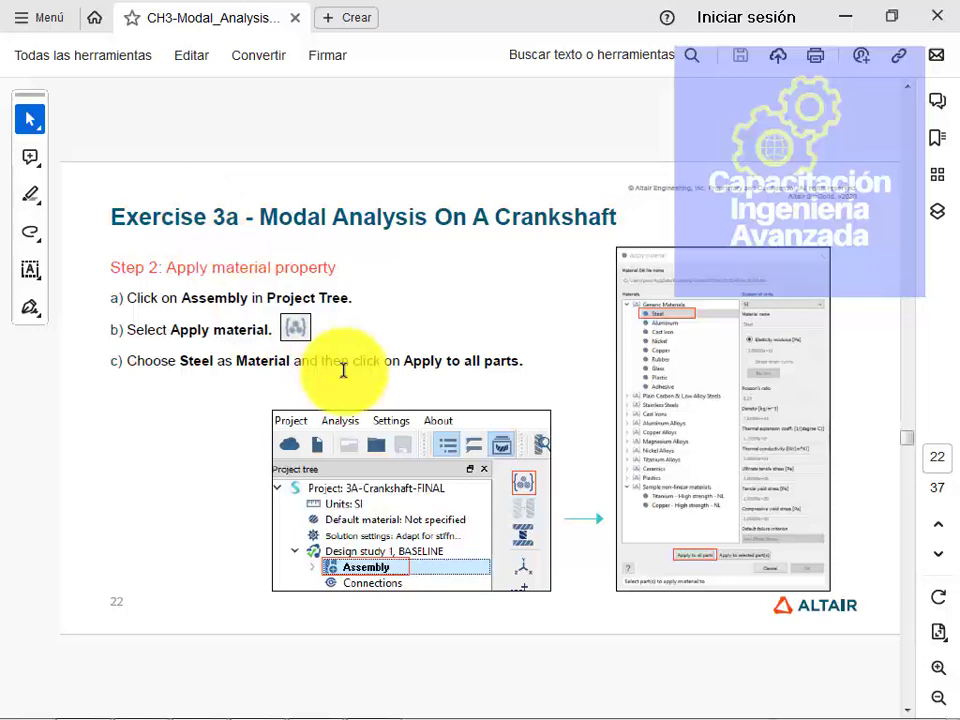
scroll(343, 370, down, 3)
key(alt+Tab)
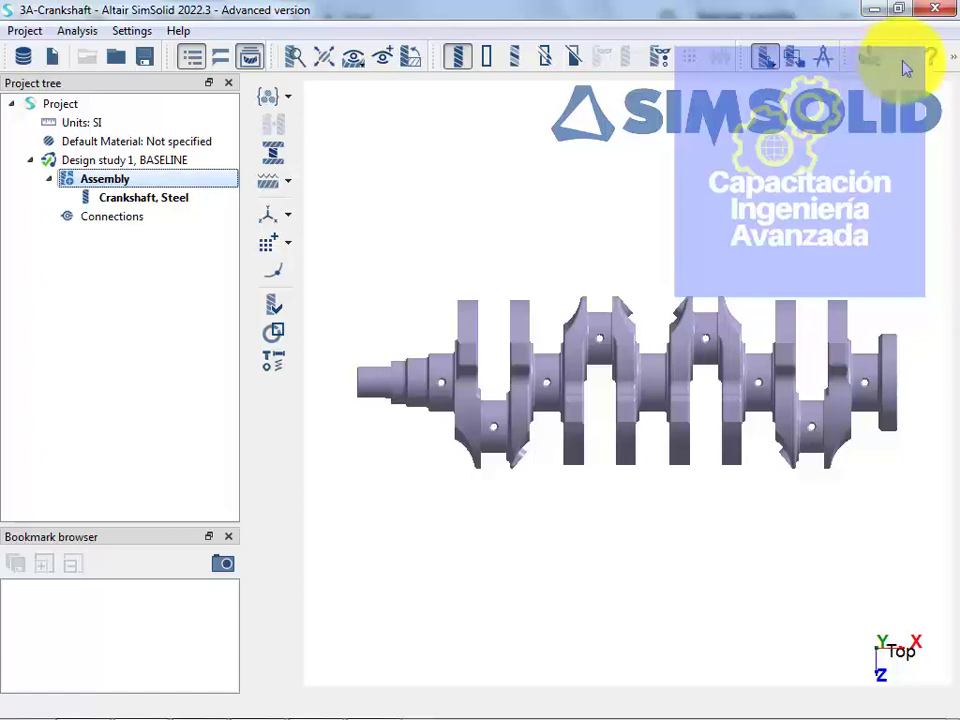
click(900, 64)
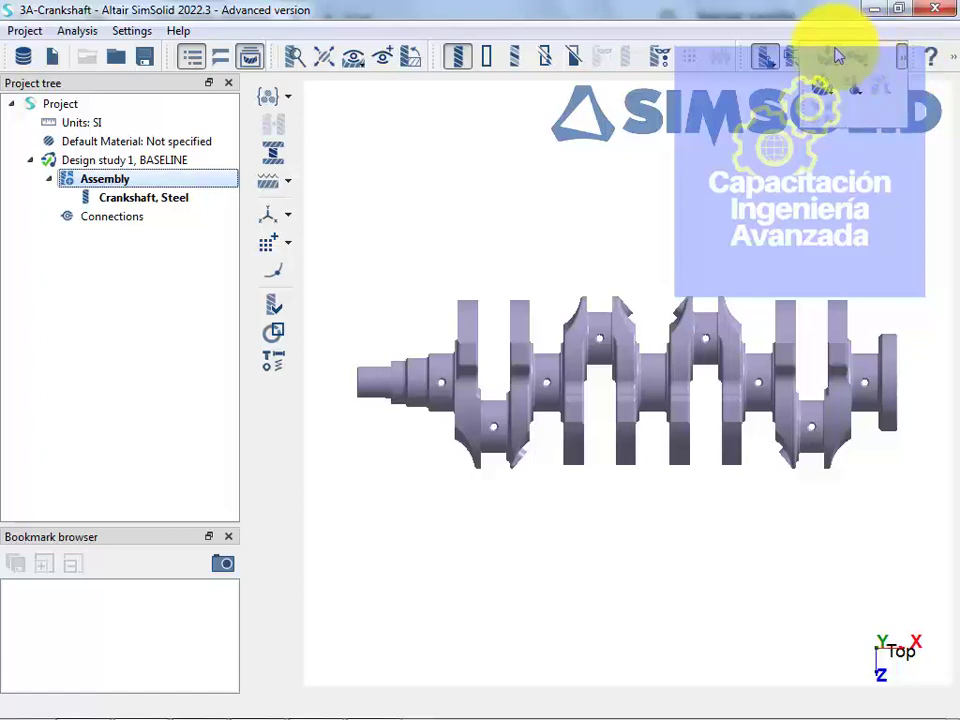